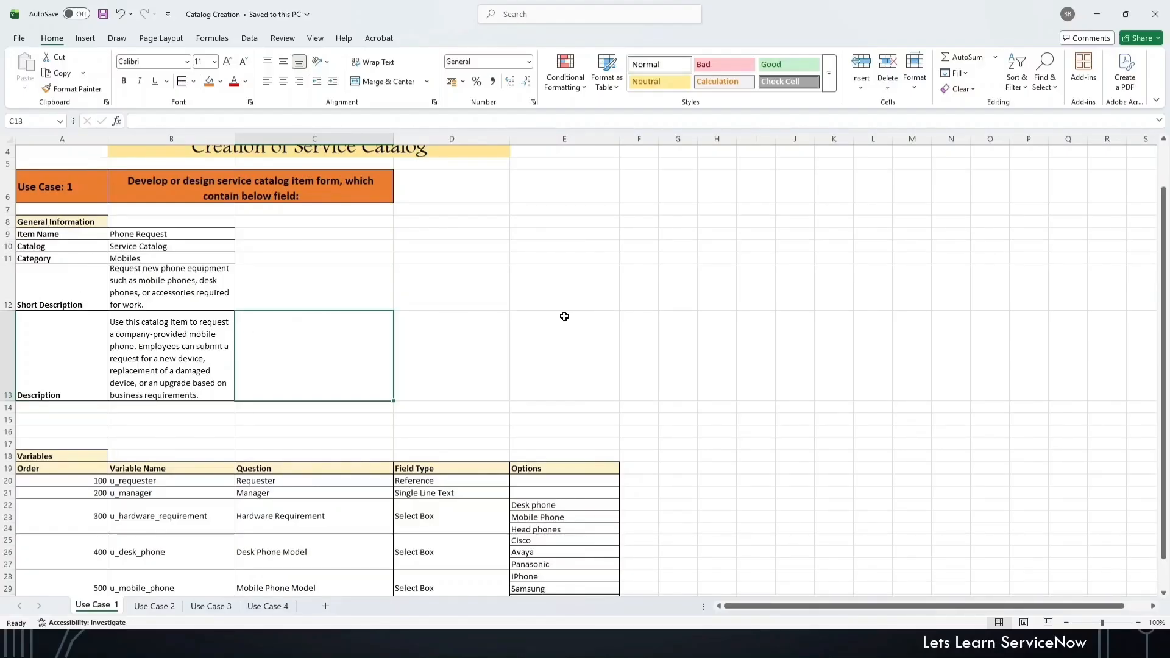
Review the Use Case 1 sheet's general information and the variables table for the Phone Request item
scroll(564, 316, "down", 2)
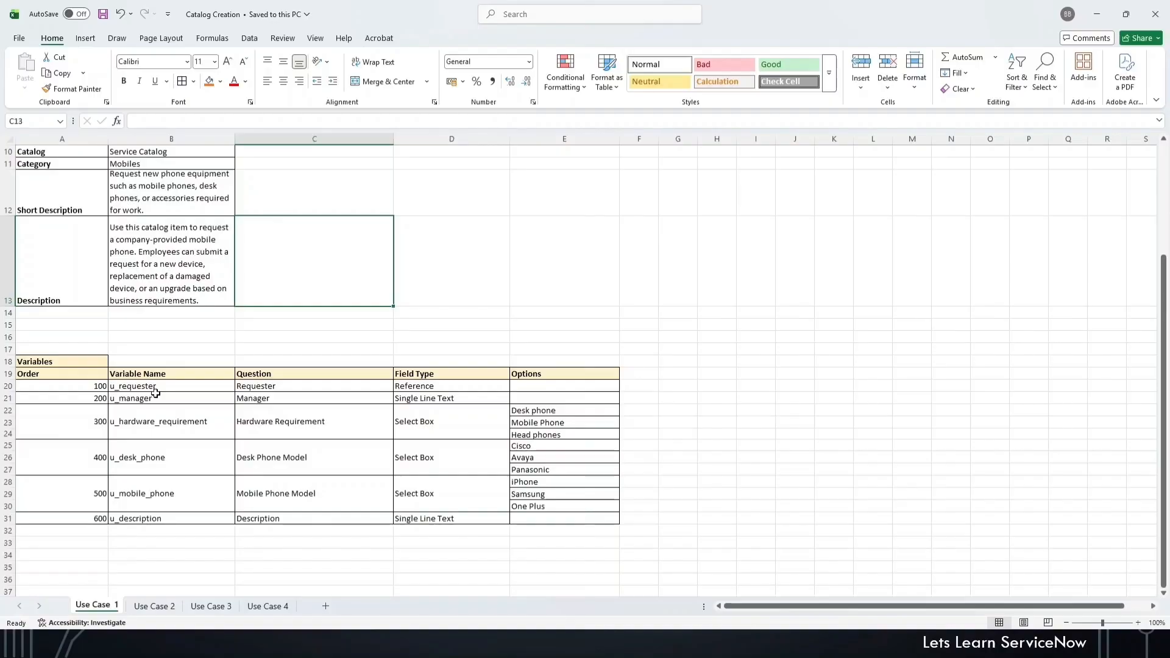
scroll(155, 393, "up", 1)
scroll(156, 392, "up", 2)
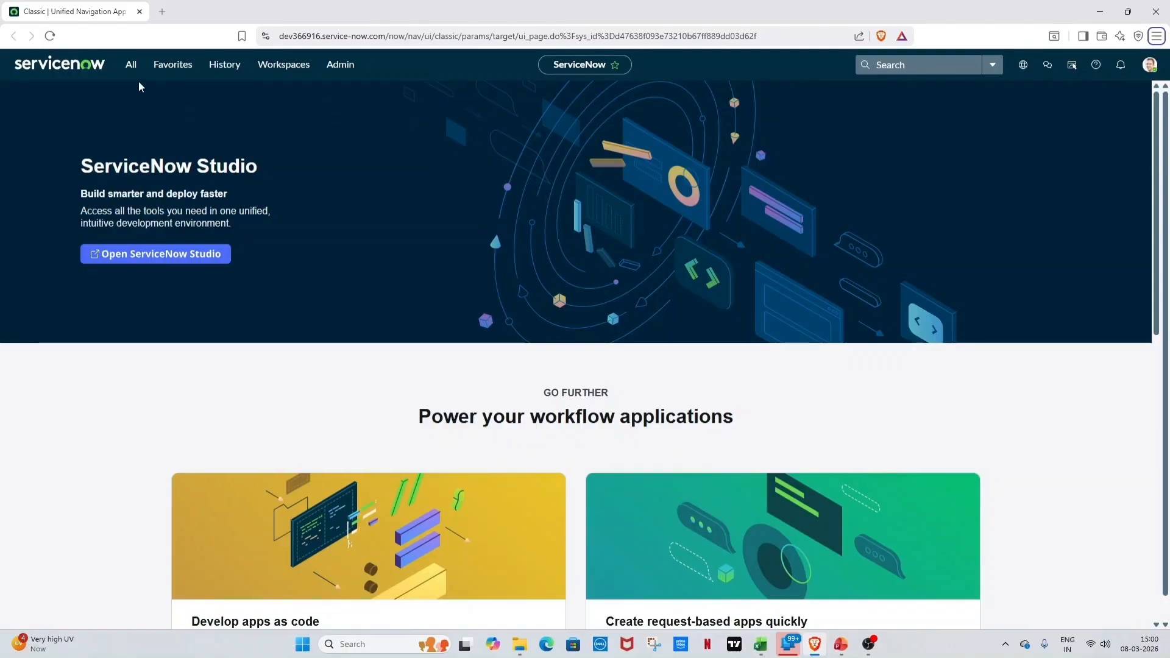
In ServiceNow, find the Maintain Items module by filtering for "Maintain ite" and open the catalog items list
left_click(133, 67)
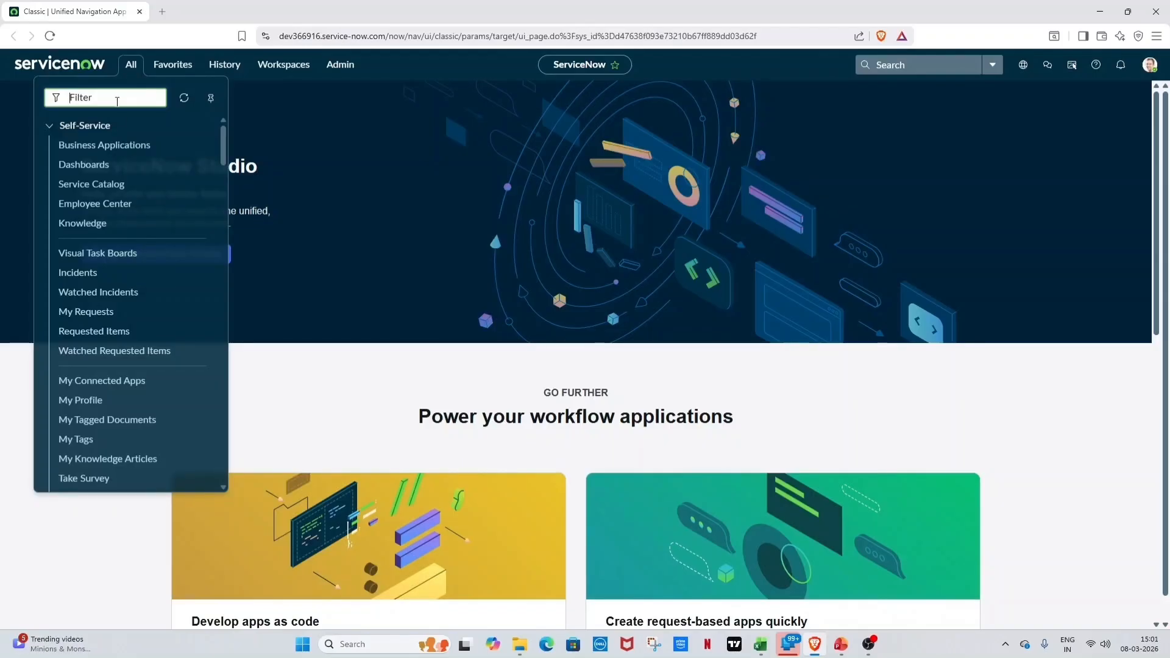
type("Maintain ")
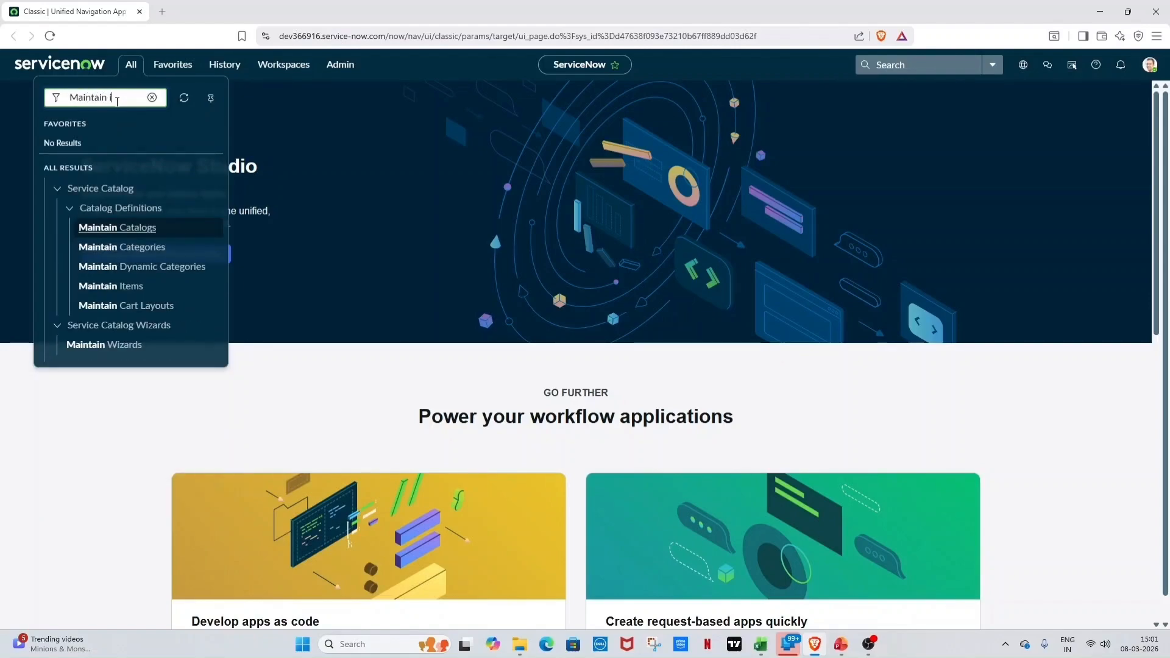
type("ite")
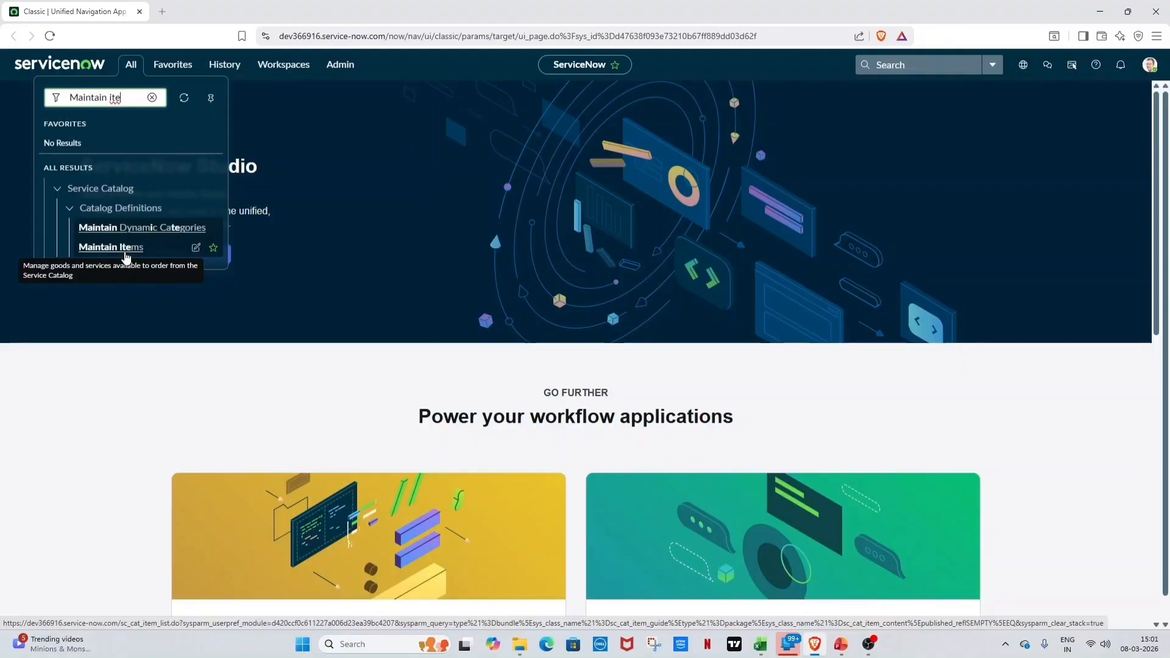
left_click(125, 251)
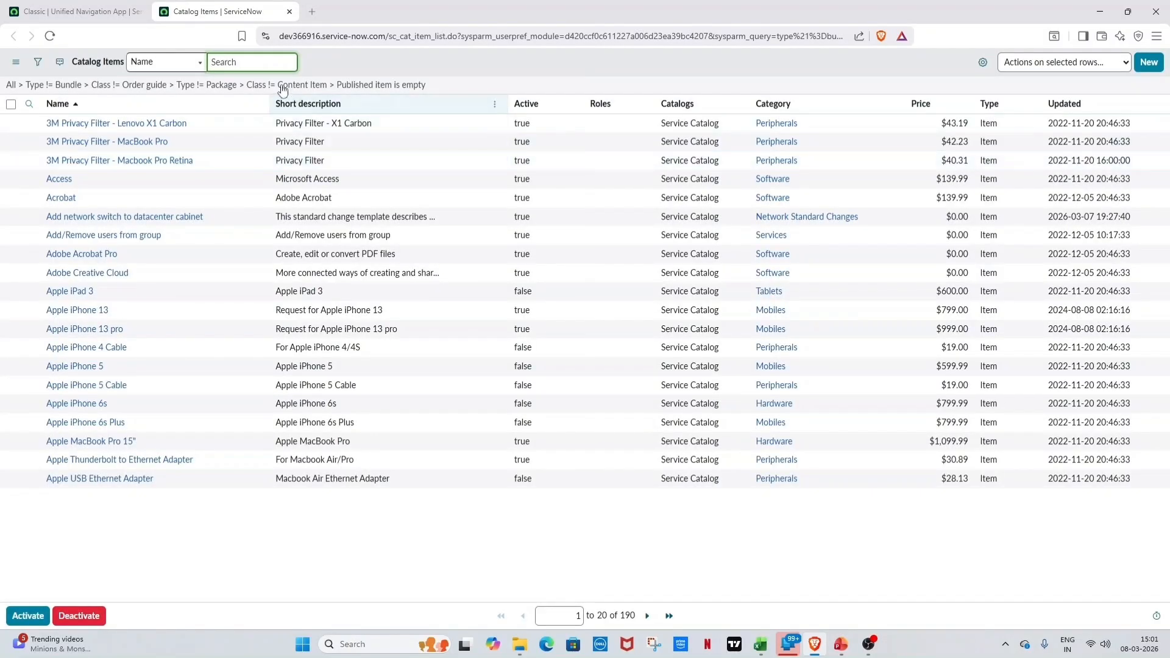
Start a new catalog item record and look over its empty form
left_click(278, 364)
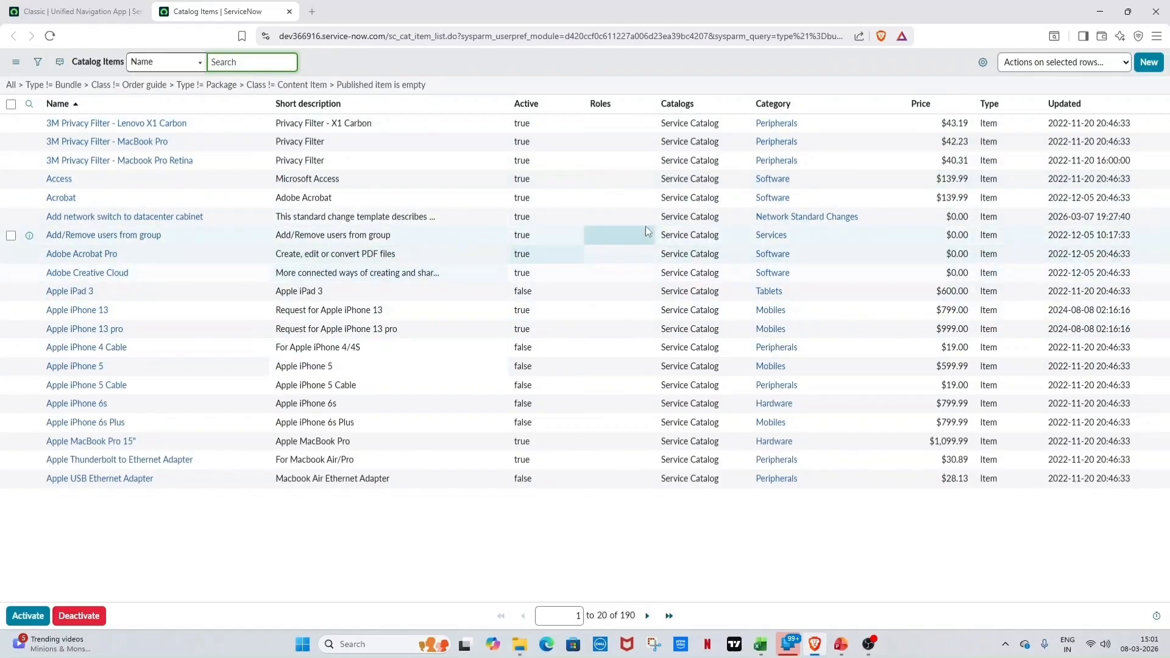
left_click(1154, 64)
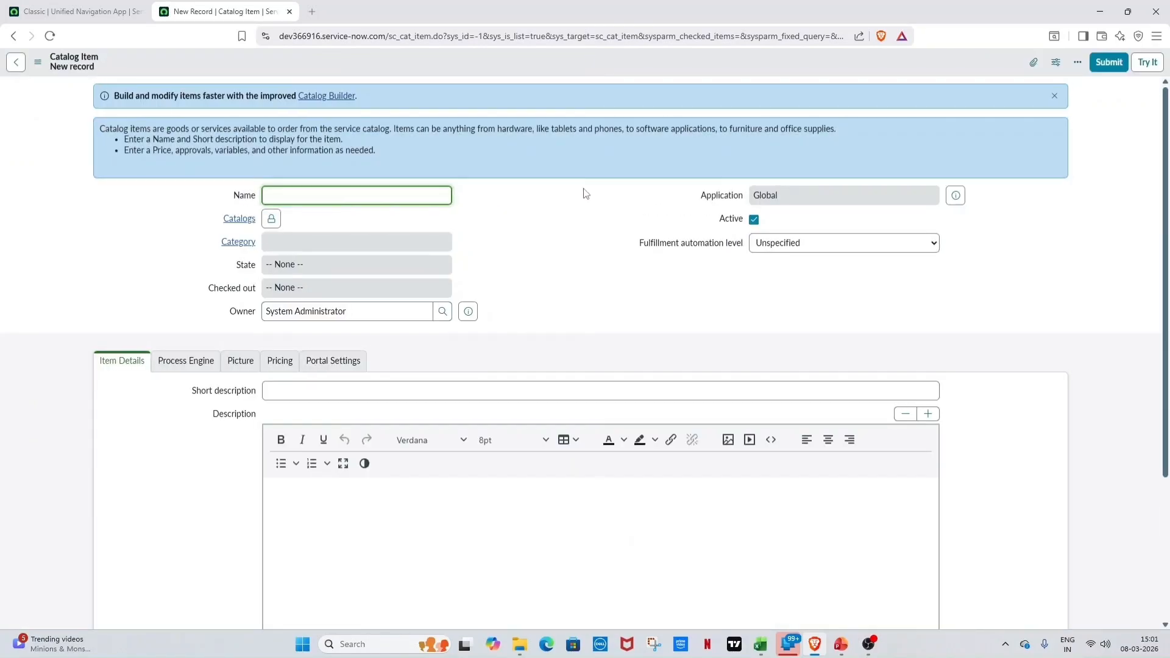
scroll(585, 194, "down", 3)
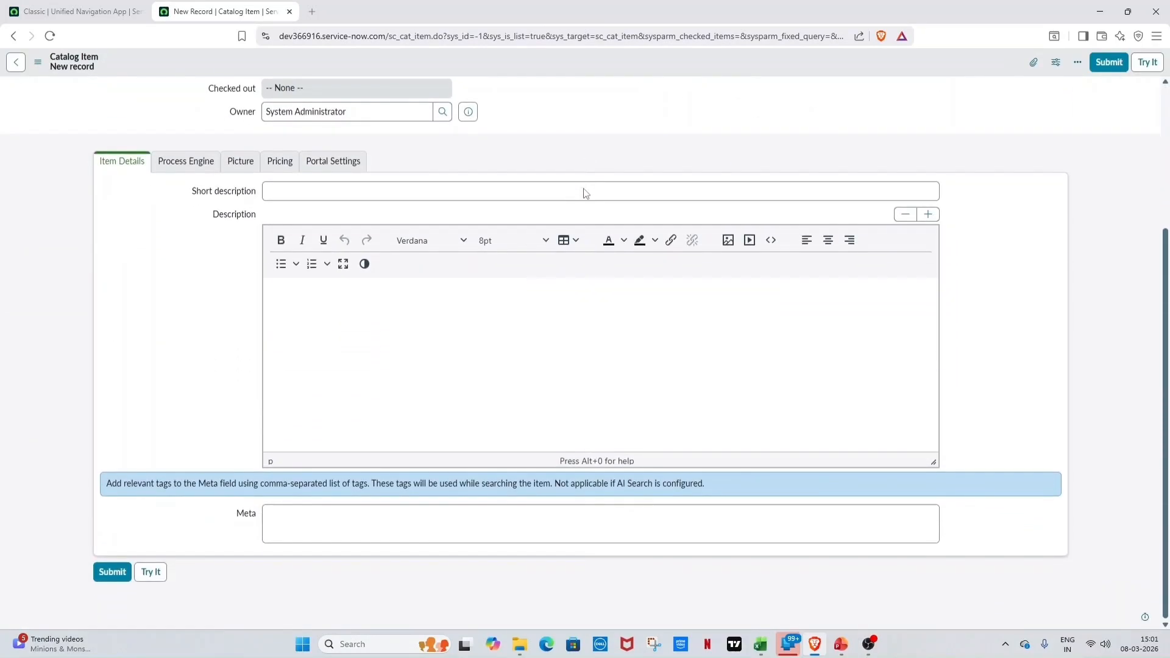
scroll(585, 193, "up", 3)
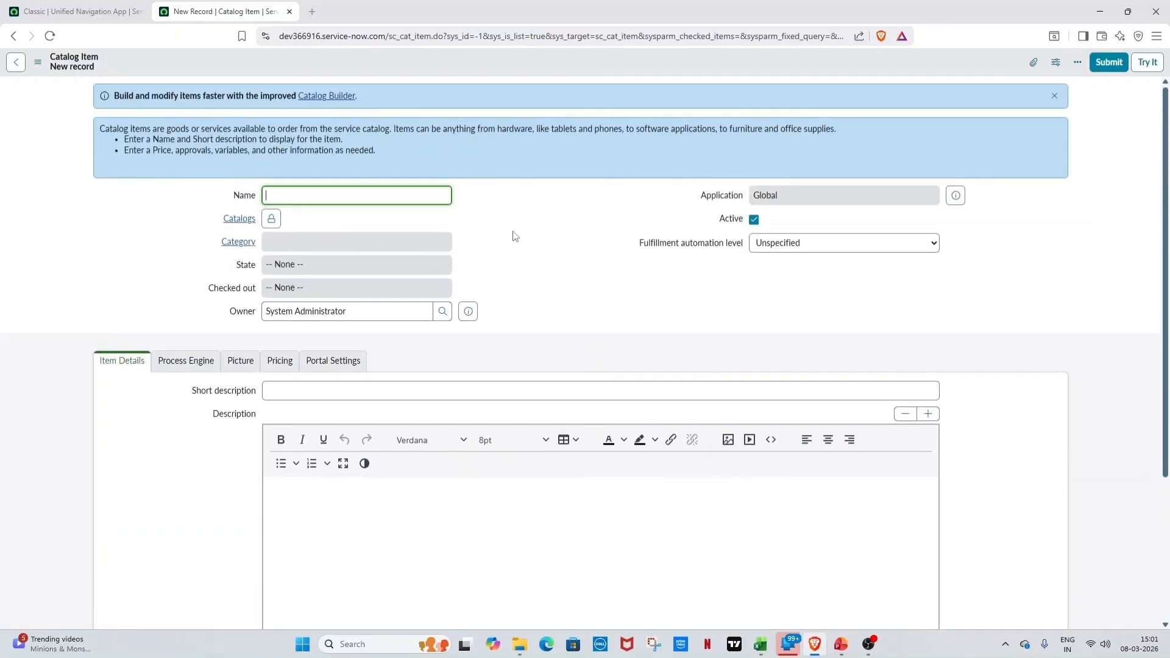
Switch to the Catalog Creation workbook in Excel and copy the item name text from cell B9
key("alt+Tab")
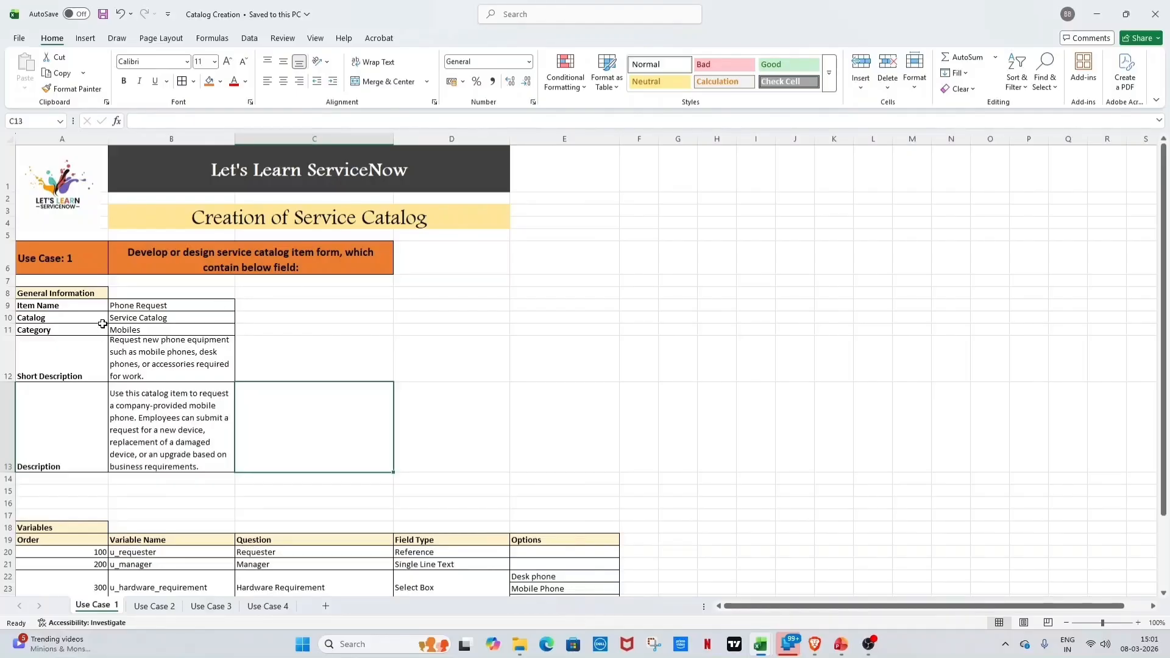
left_click(183, 306)
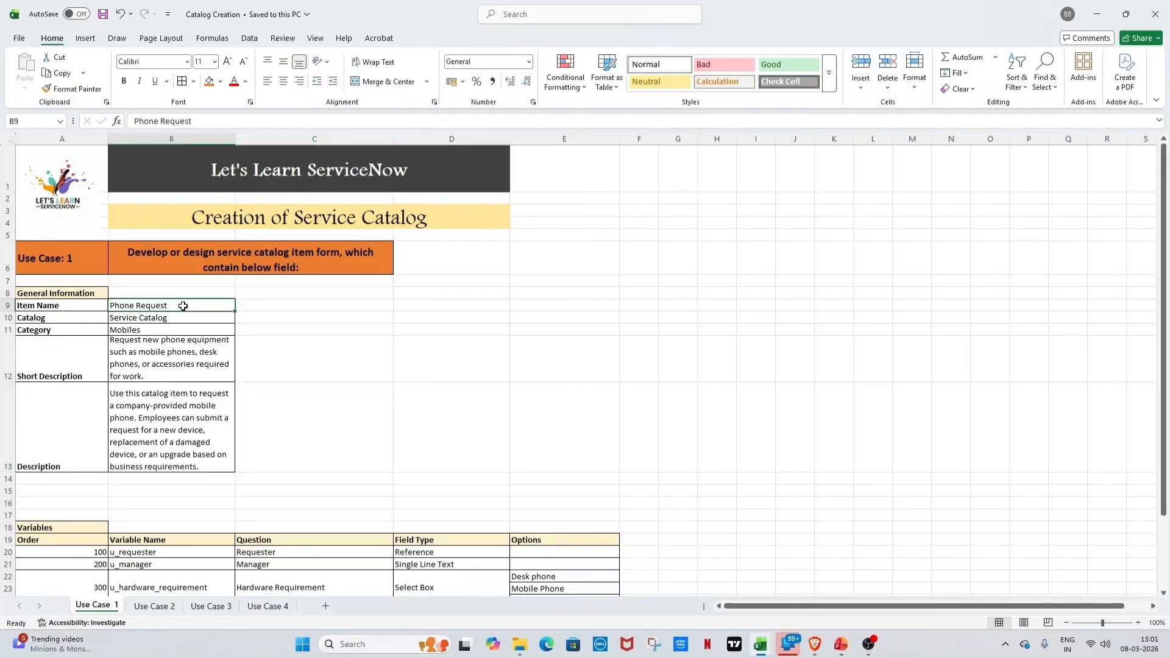
double_click(184, 306)
key("shift+Home")
key("ctrl+c")
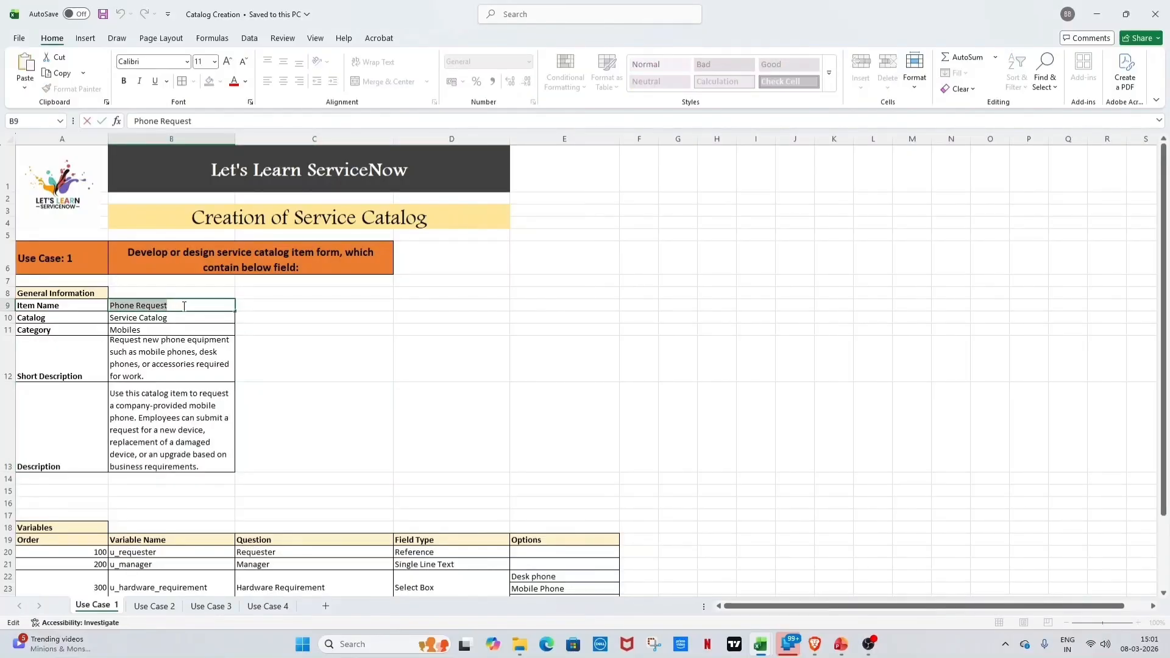
Return to the ServiceNow form and enter the copied text "Phone Request" as the catalog item's name
scroll(288, 314, "down", 1)
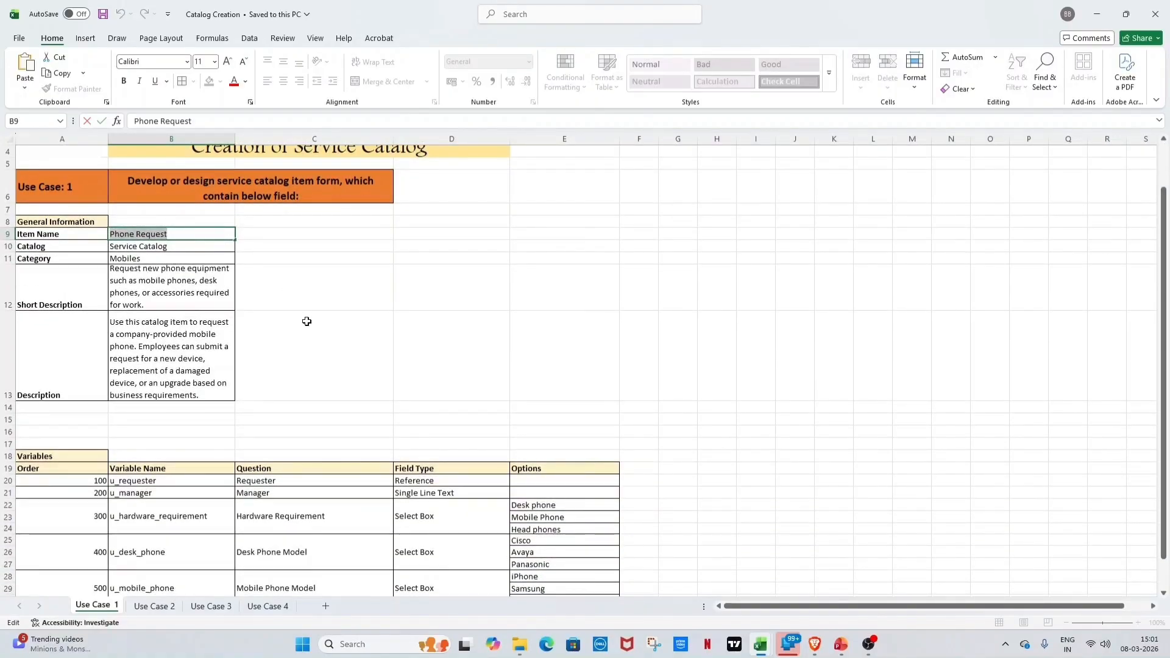
scroll(343, 393, "down", 1)
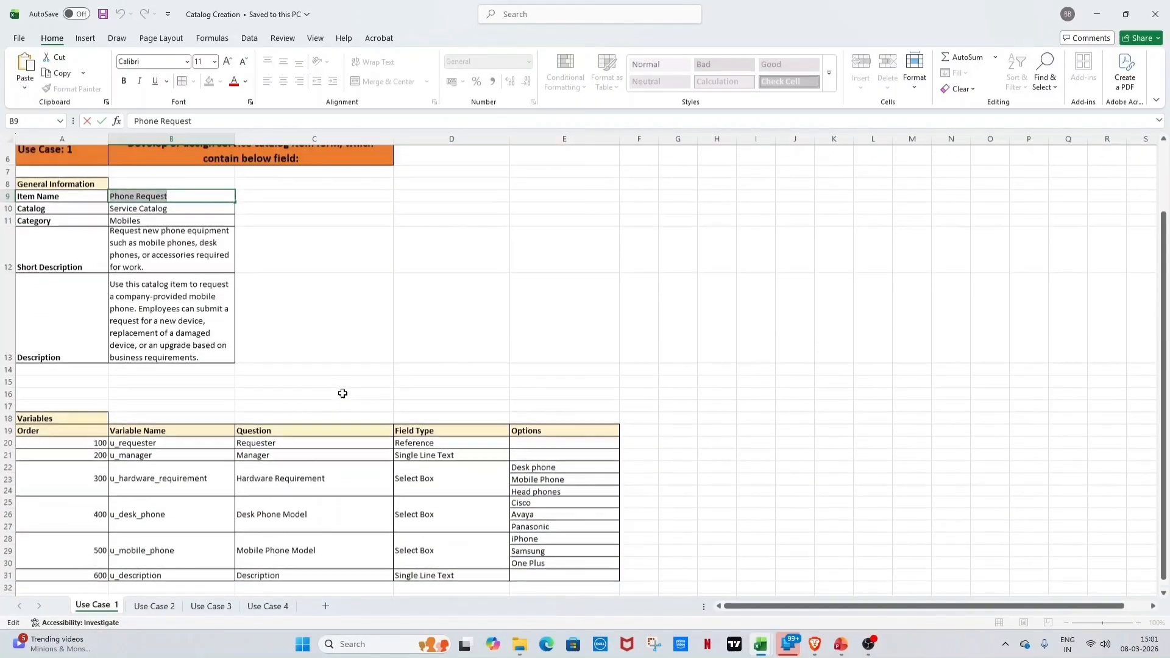
scroll(342, 392, "up", 1)
scroll(342, 393, "down", 1)
scroll(342, 393, "up", 1)
key("alt+Tab")
left_click(277, 203)
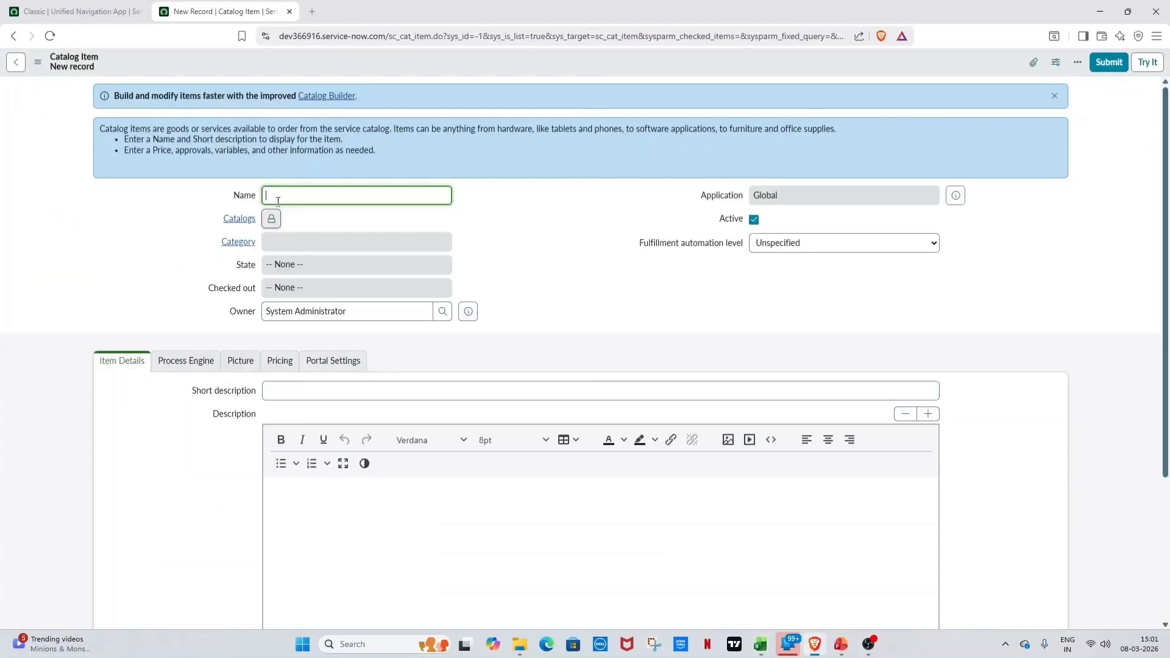
key("ctrl+v")
left_click(491, 215)
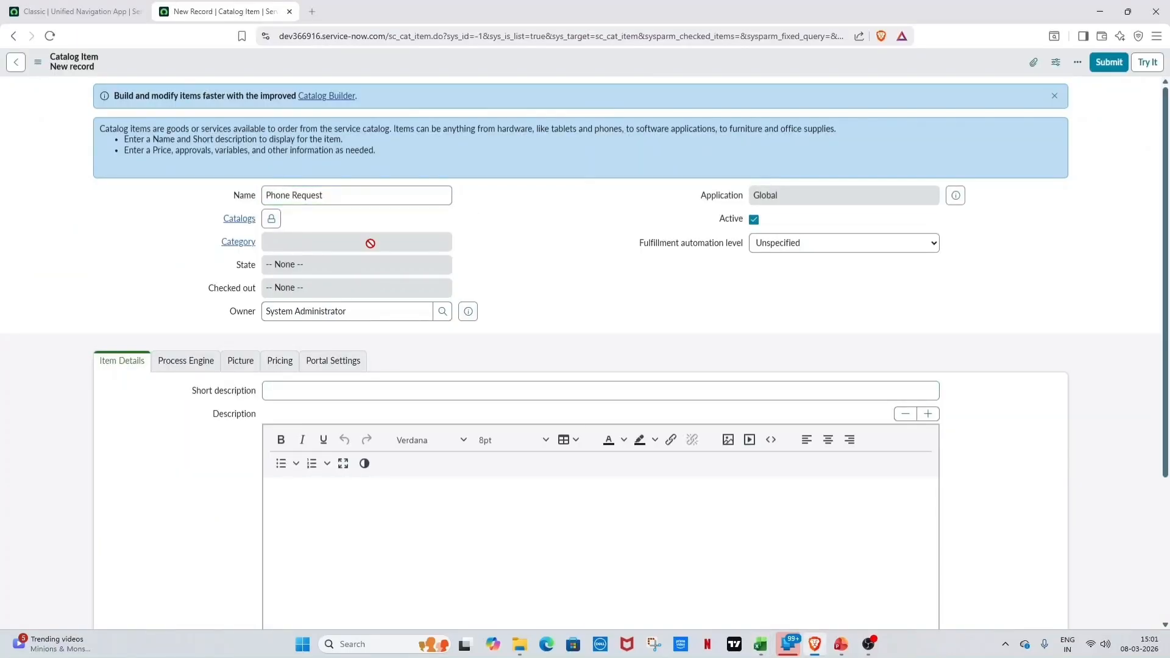
Unlock the Catalogs field, check the required catalog in the Excel sheet, and add Service Catalog
left_click(269, 223)
left_click(442, 325)
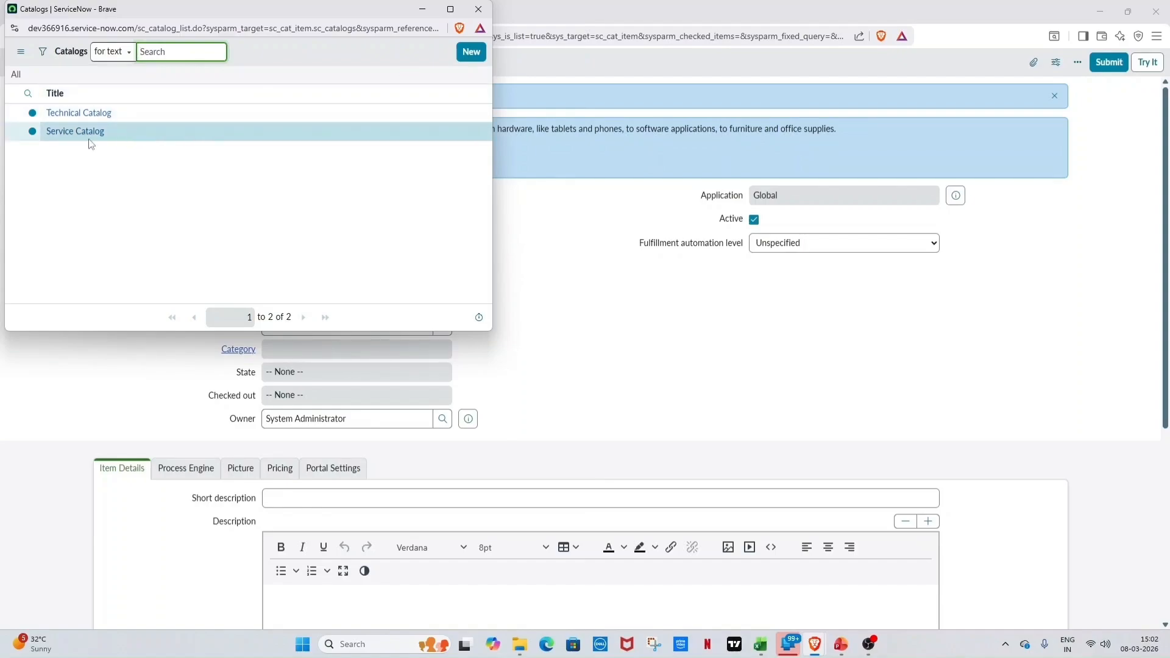
key("alt+Tab")
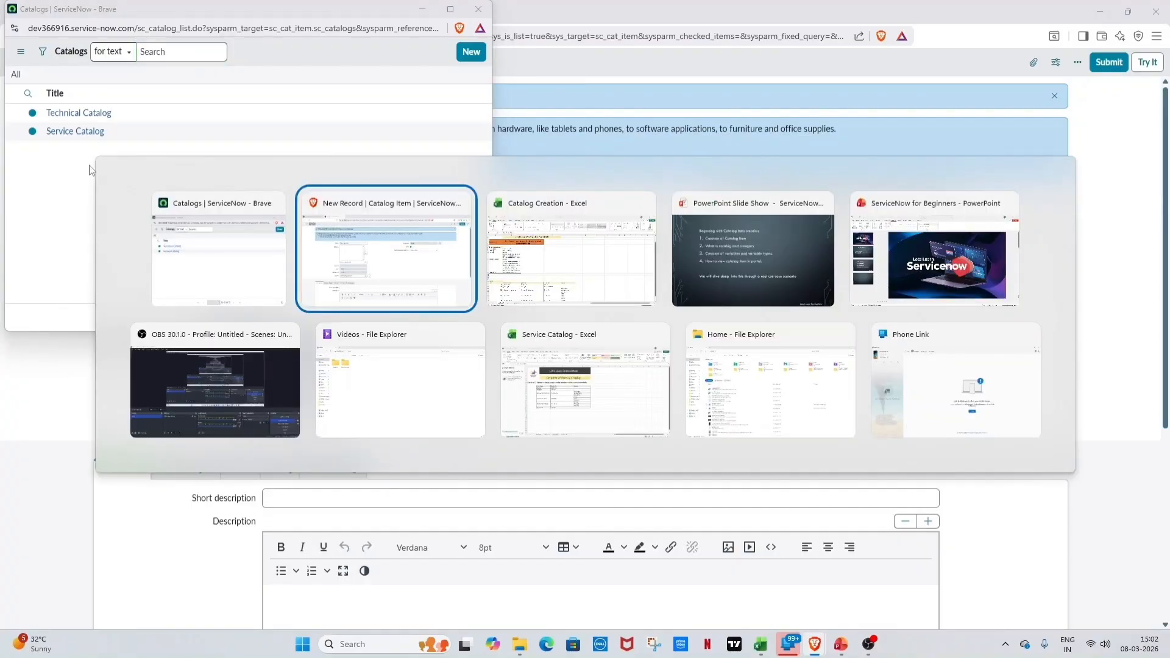
key("alt+Tab")
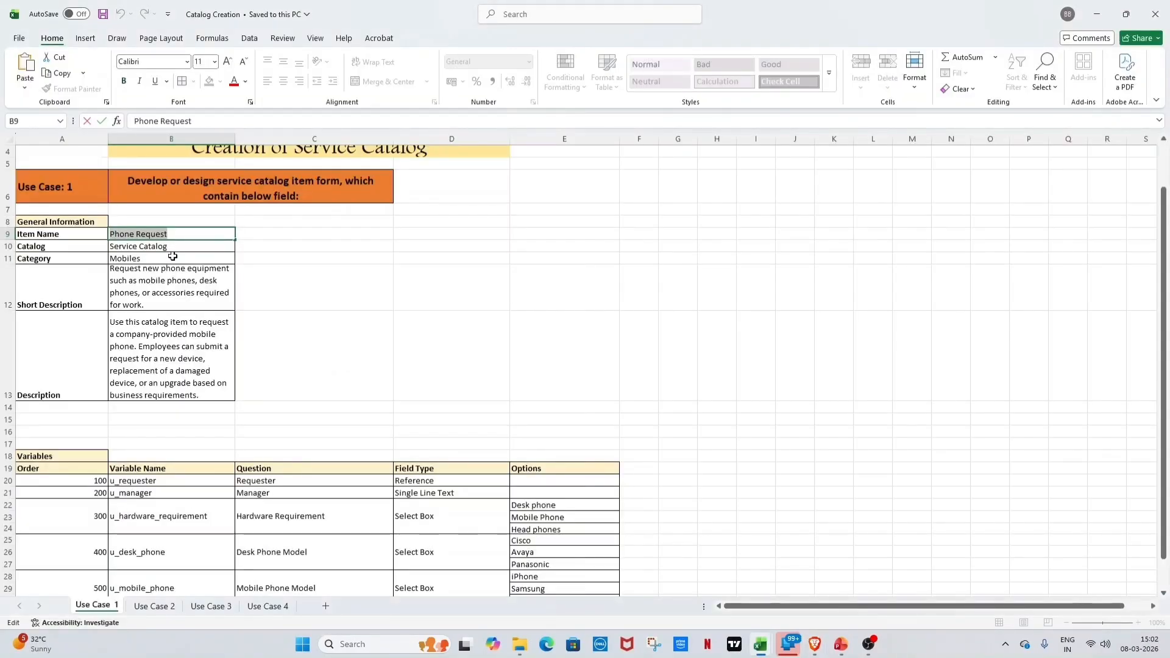
key("alt+Tab")
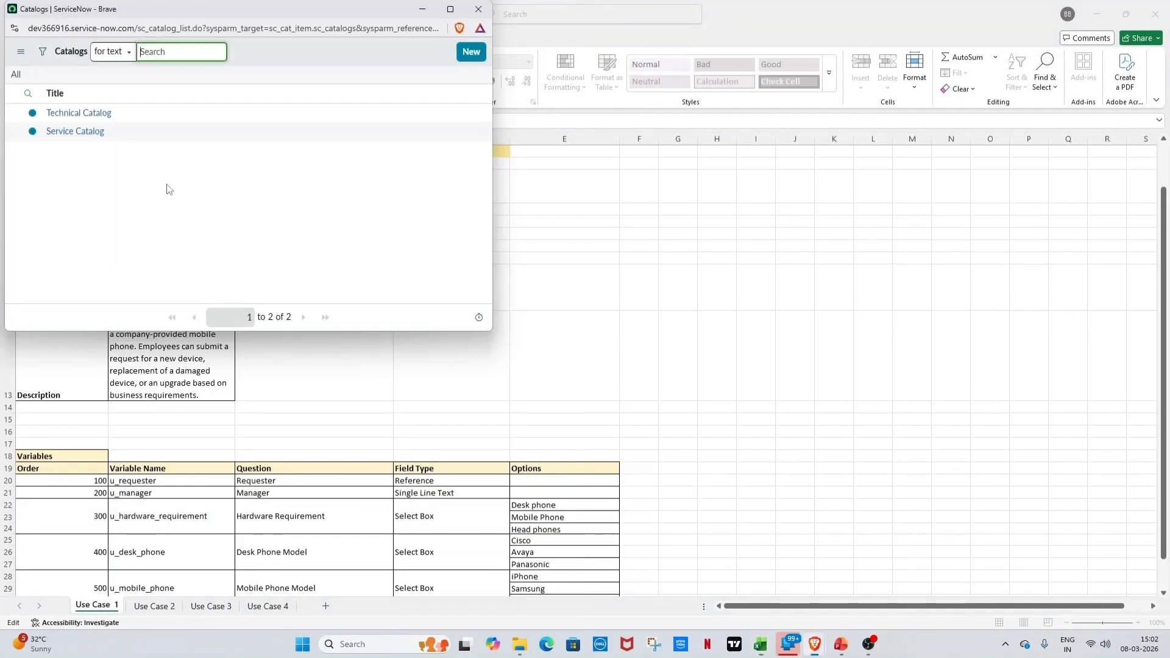
left_click(86, 139)
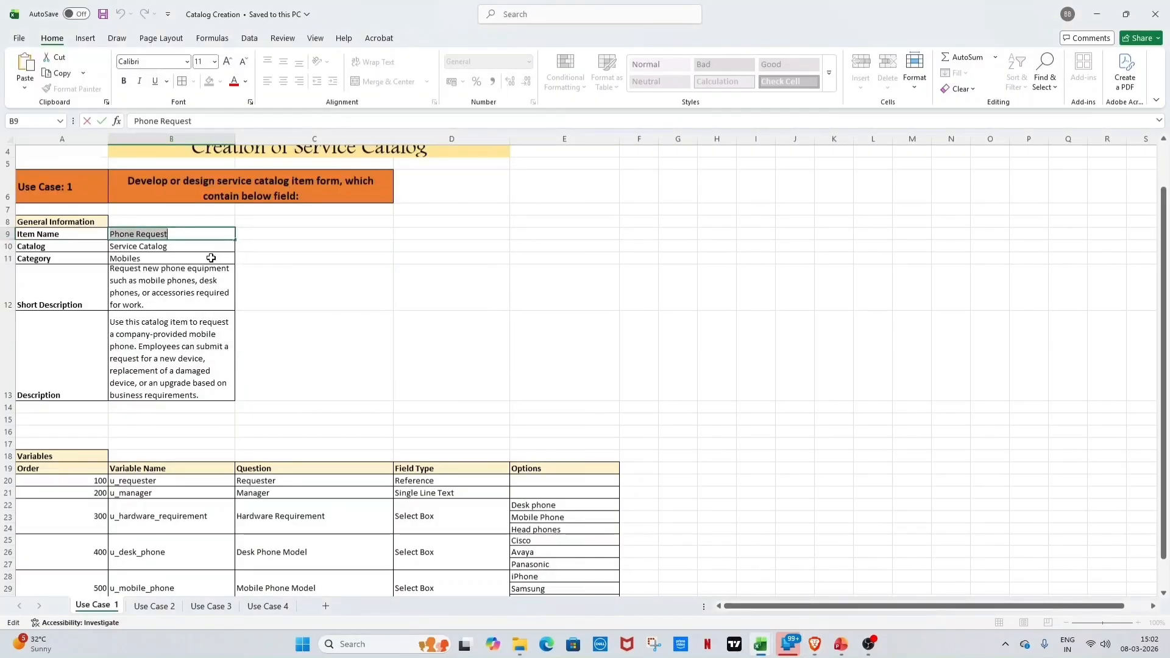
Check the category in cell B11 of the Excel sheet and lock the Catalogs selection on the ServiceNow form
left_click(182, 259)
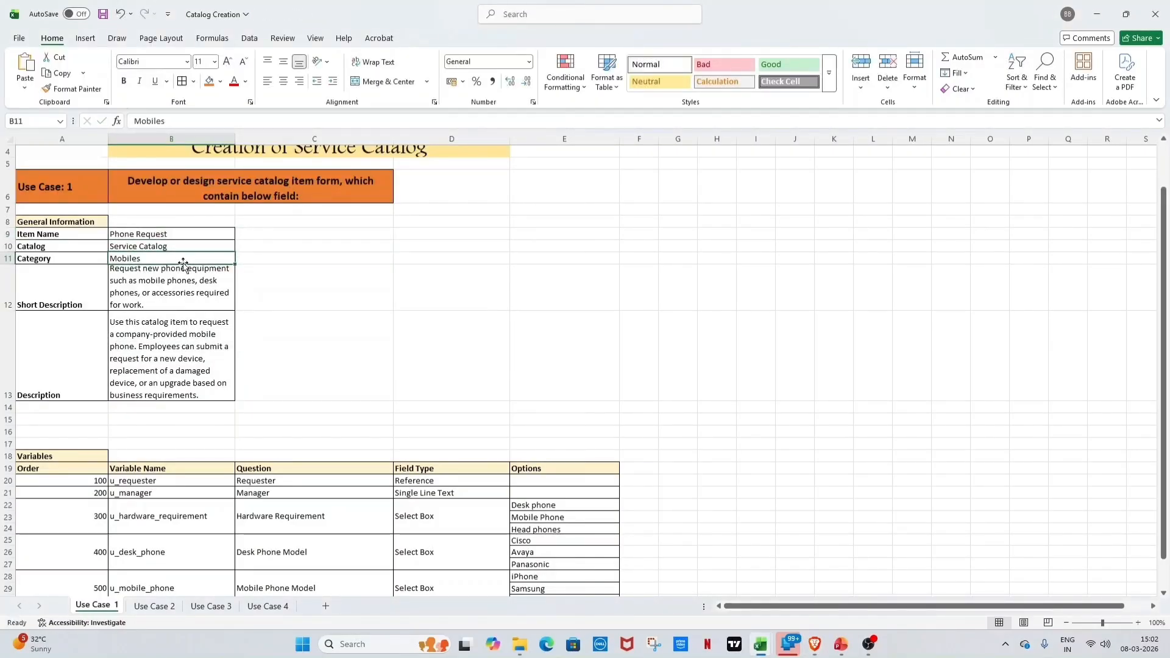
key("alt")
key("alt+Tab")
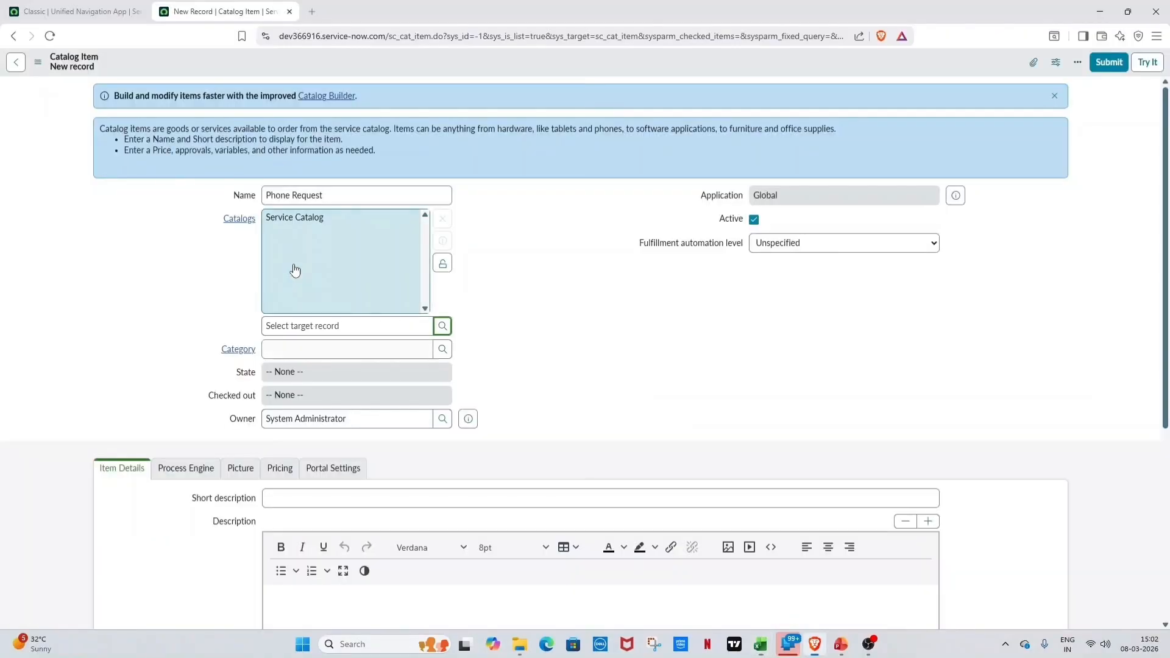
left_click(442, 264)
Look up the category by filtering titles for "Mobiles" and assign Mobiles to the catalog item
left_click(443, 243)
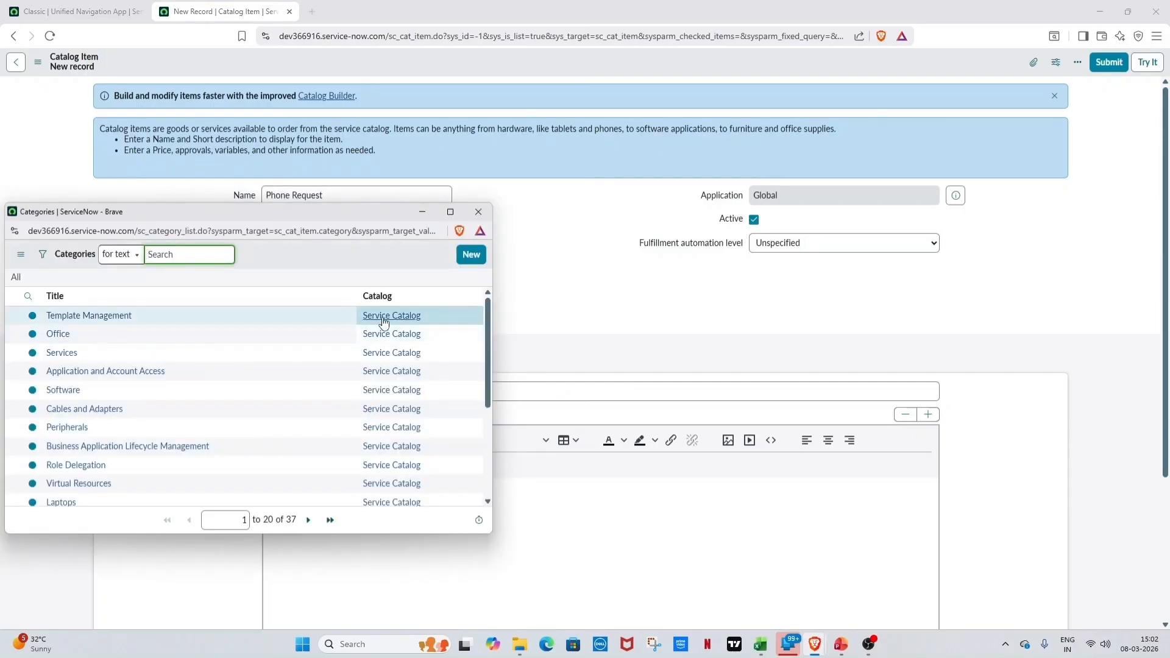
scroll(383, 323, "down", 5)
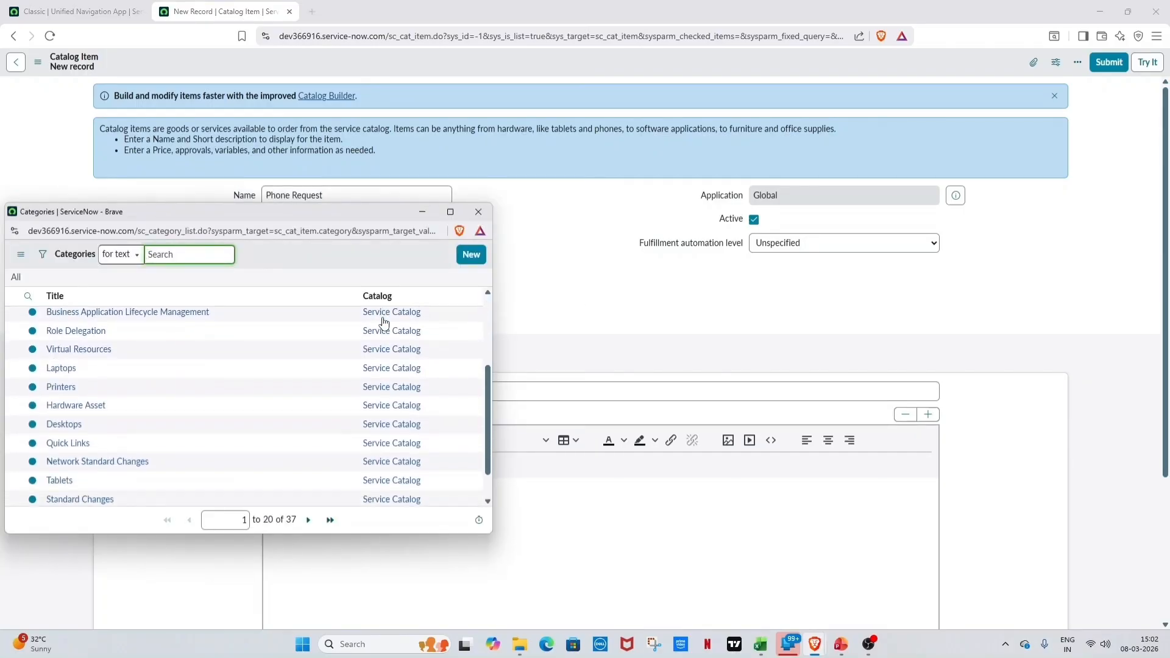
scroll(209, 341, "up", 5)
left_click(28, 296)
left_click(82, 312)
type("M")
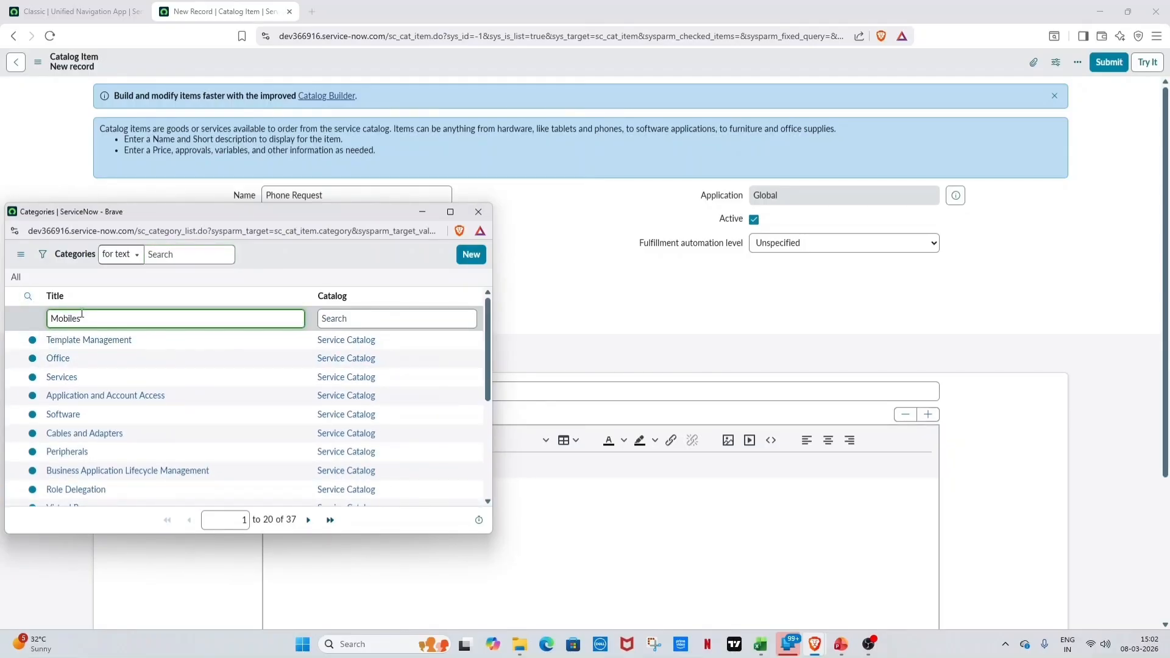
type("obiles")
key("Return")
left_click(64, 340)
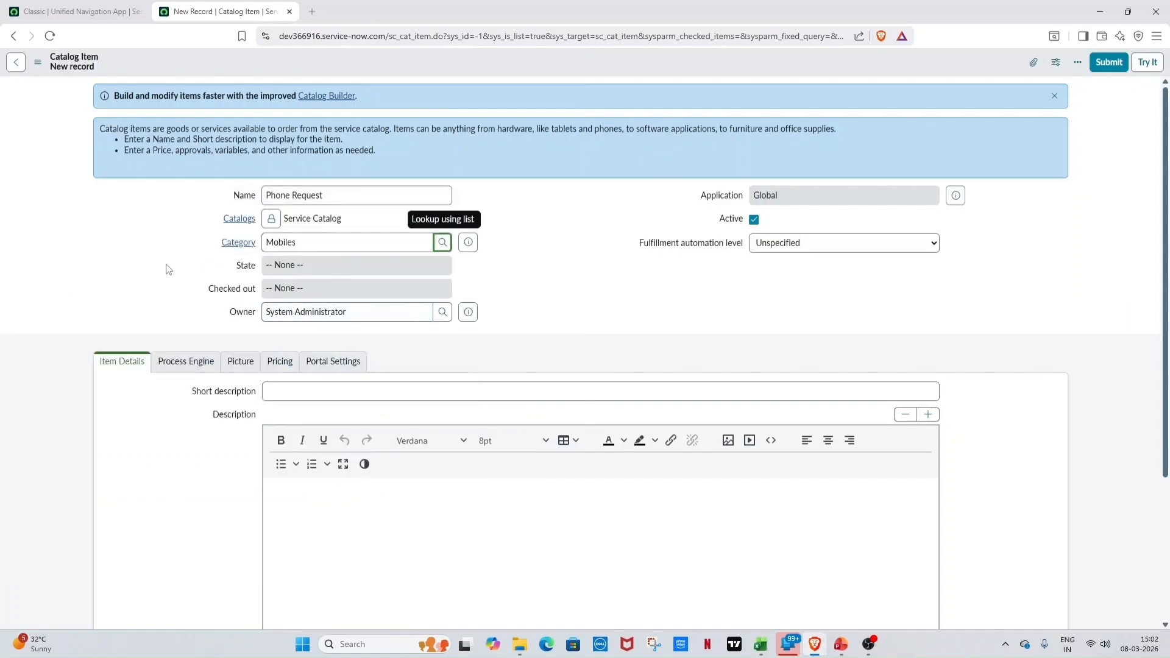
Fill the ServiceNow short description from Excel cell B12: "Request new phone equipment such as mobile phones, desk phones, or accessories required for work."
key("alt+Tab")
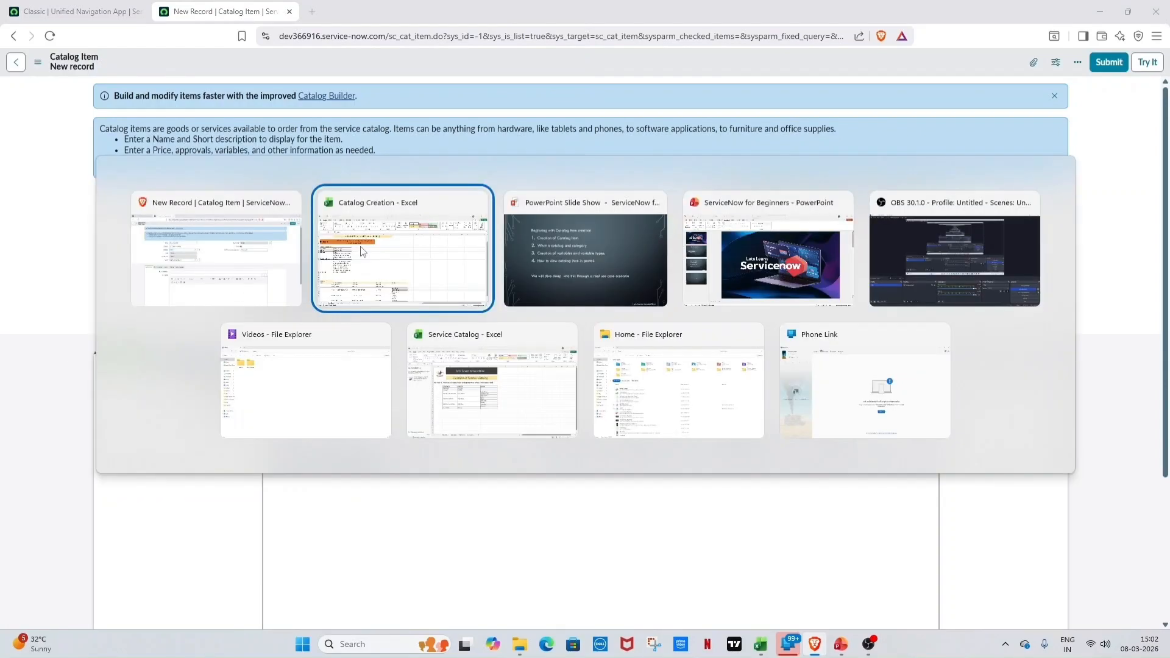
left_click(363, 251)
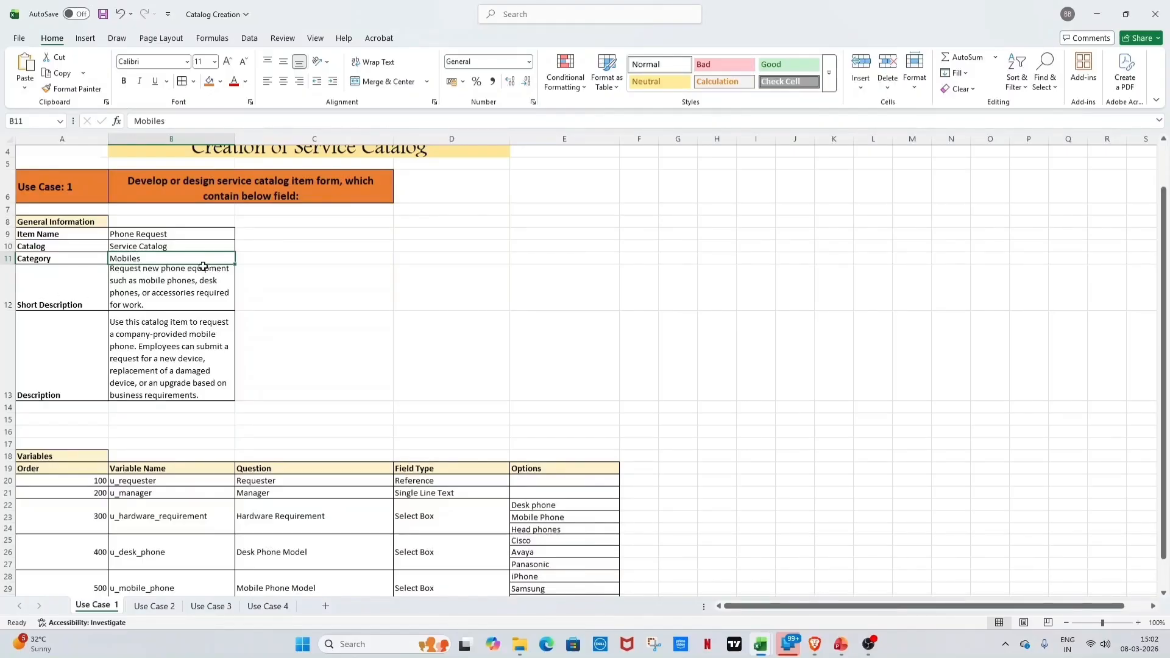
key("alt+Tab")
scroll(646, 324, "down", 1)
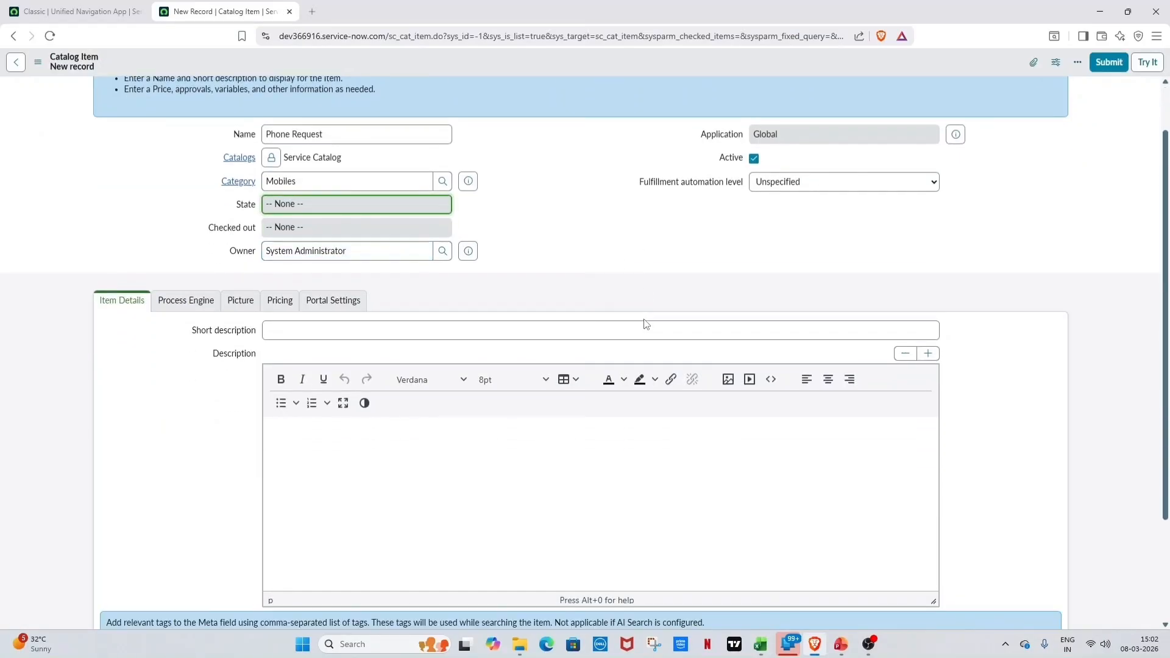
left_click(286, 325)
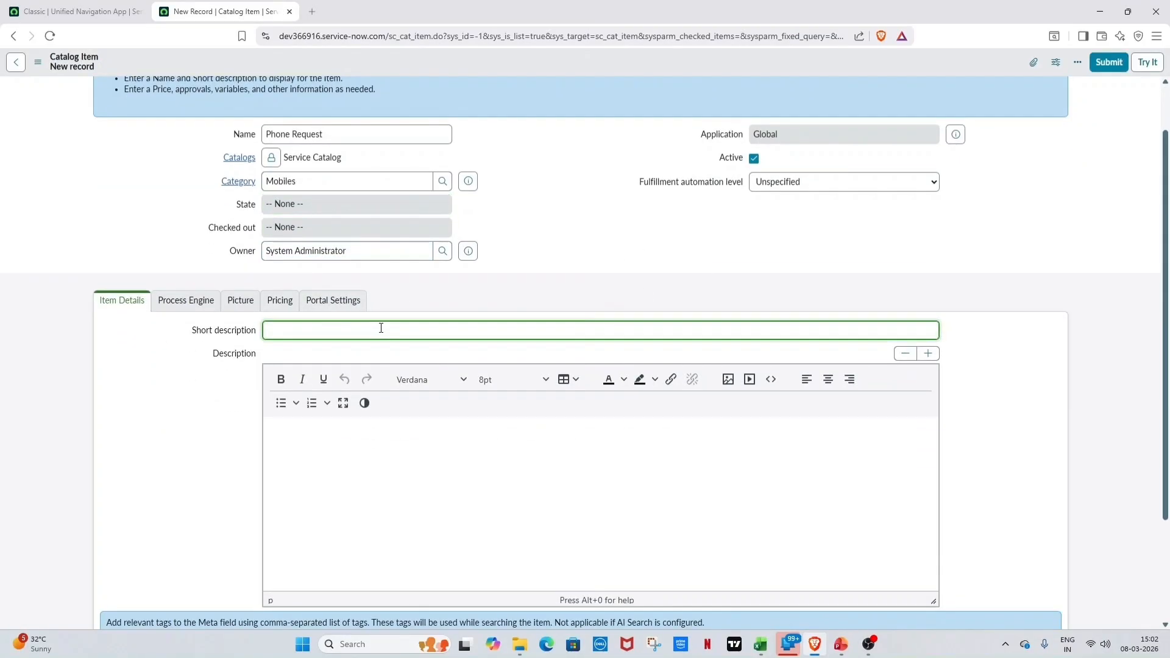
key("alt+Tab")
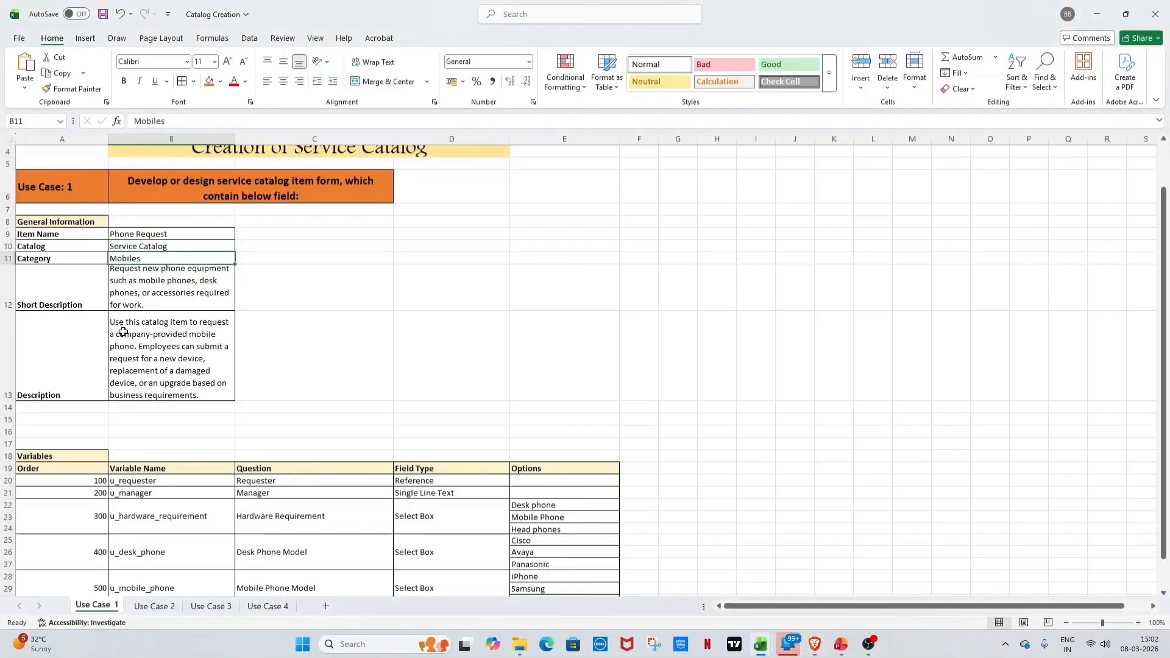
double_click(171, 297)
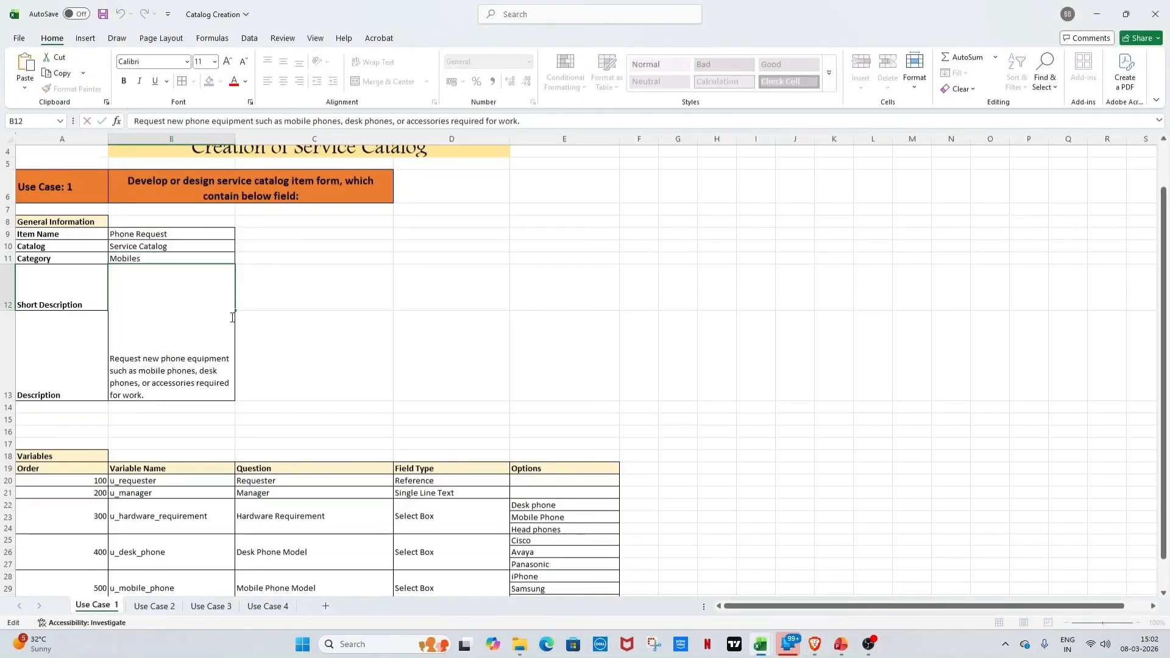
key("alt+Tab")
type("Request new phone equipment such as mobile phones, desk phones, or accessories required for work.")
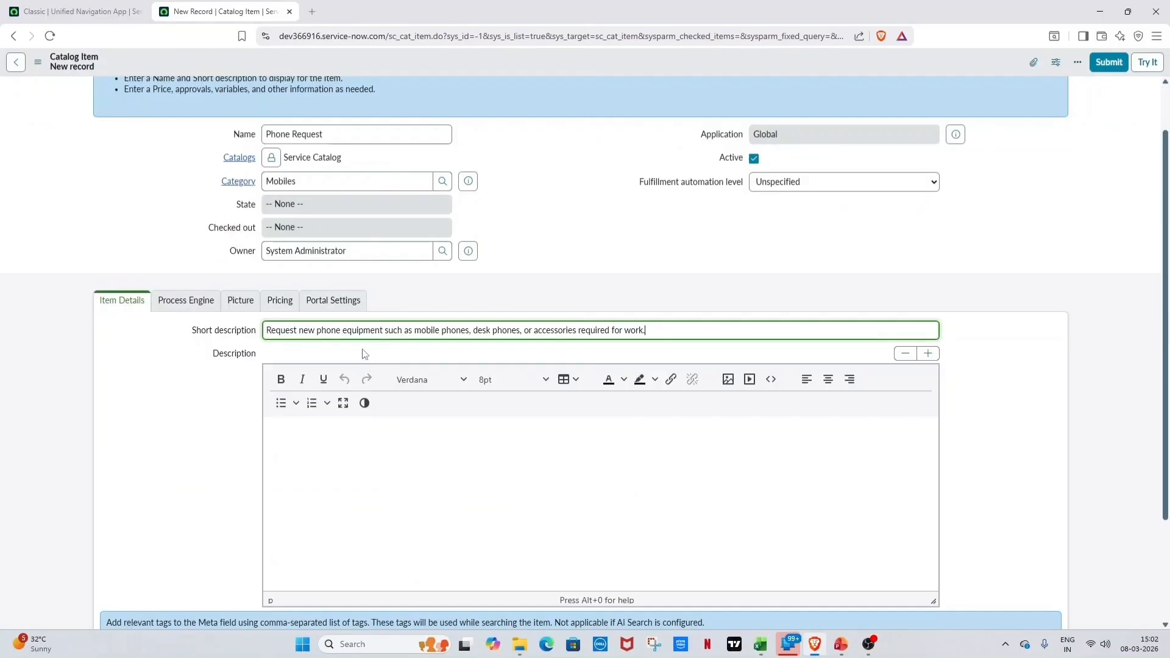
left_click(333, 440)
left_click_drag(266, 331, 663, 321)
left_click(573, 294)
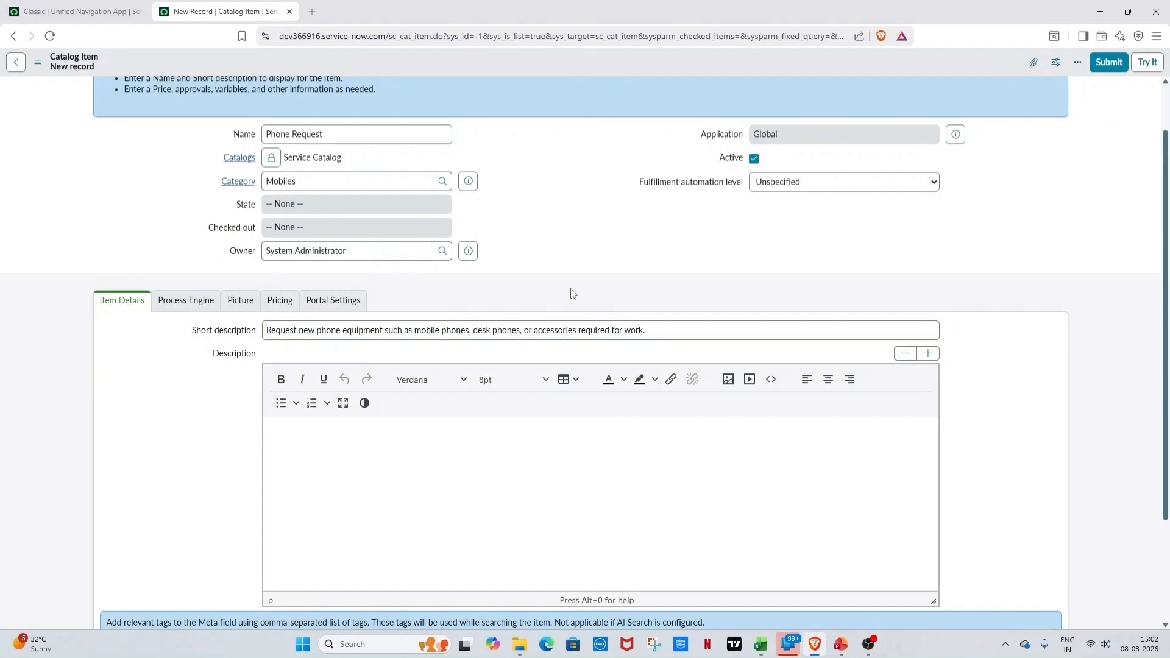
Place the cursor in the Description editor, copy the description from Excel cell B13, and return to the ServiceNow form
scroll(572, 294, "down", 1)
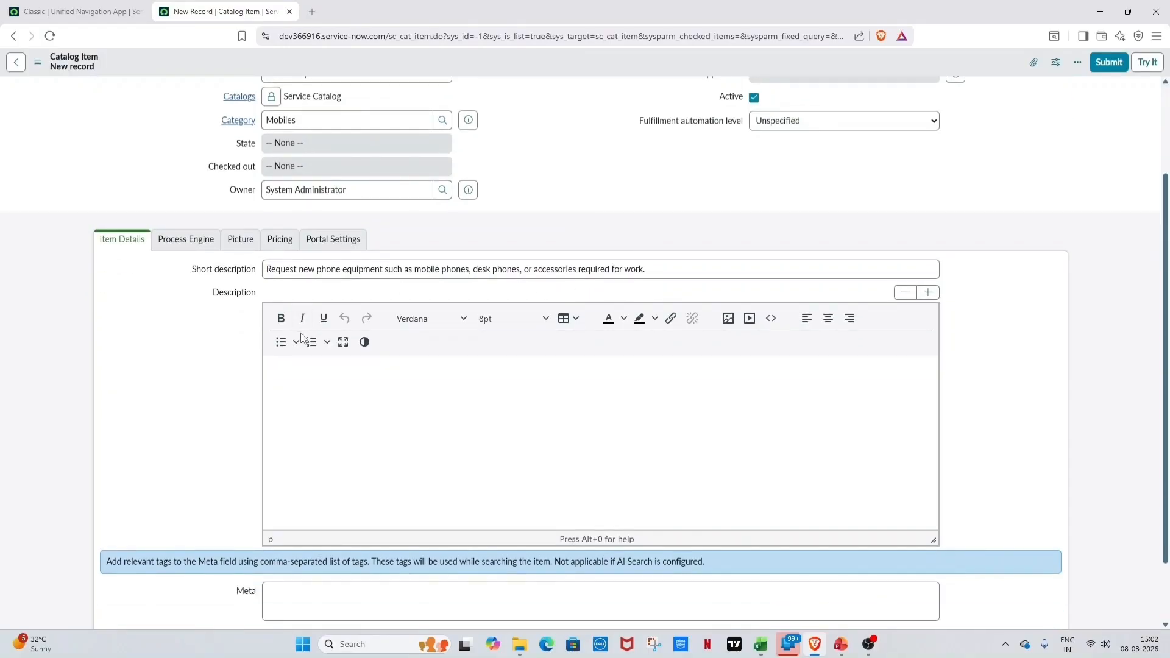
left_click(292, 366)
key("alt+Tab")
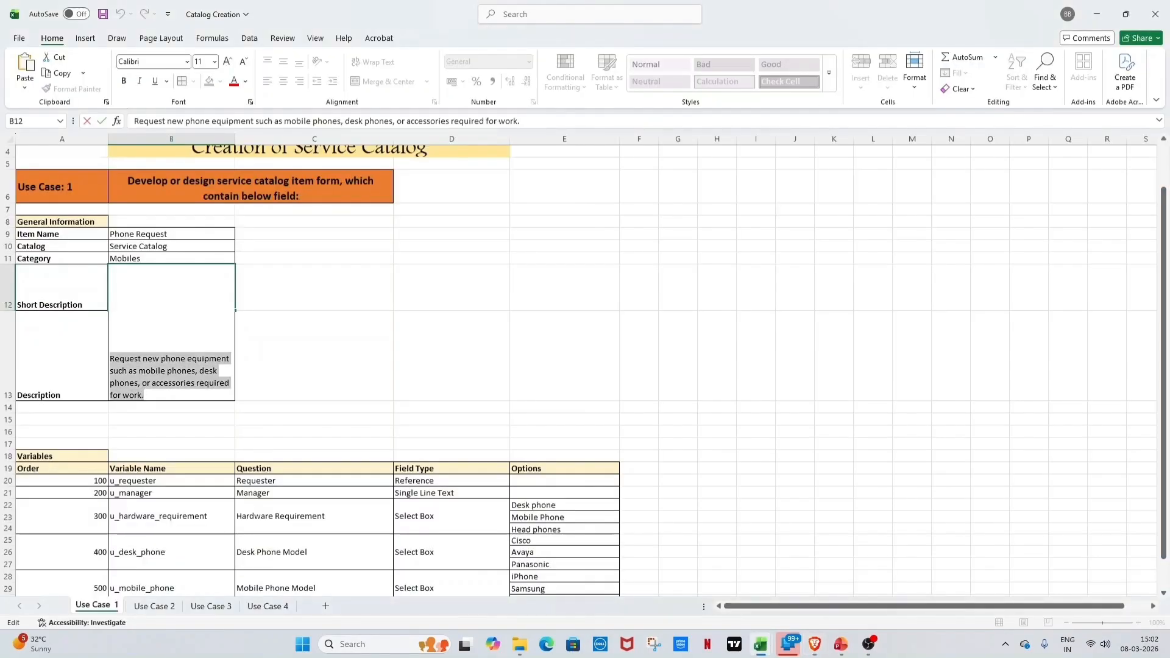
left_click(89, 378)
left_click(183, 372)
key("ctrl+c")
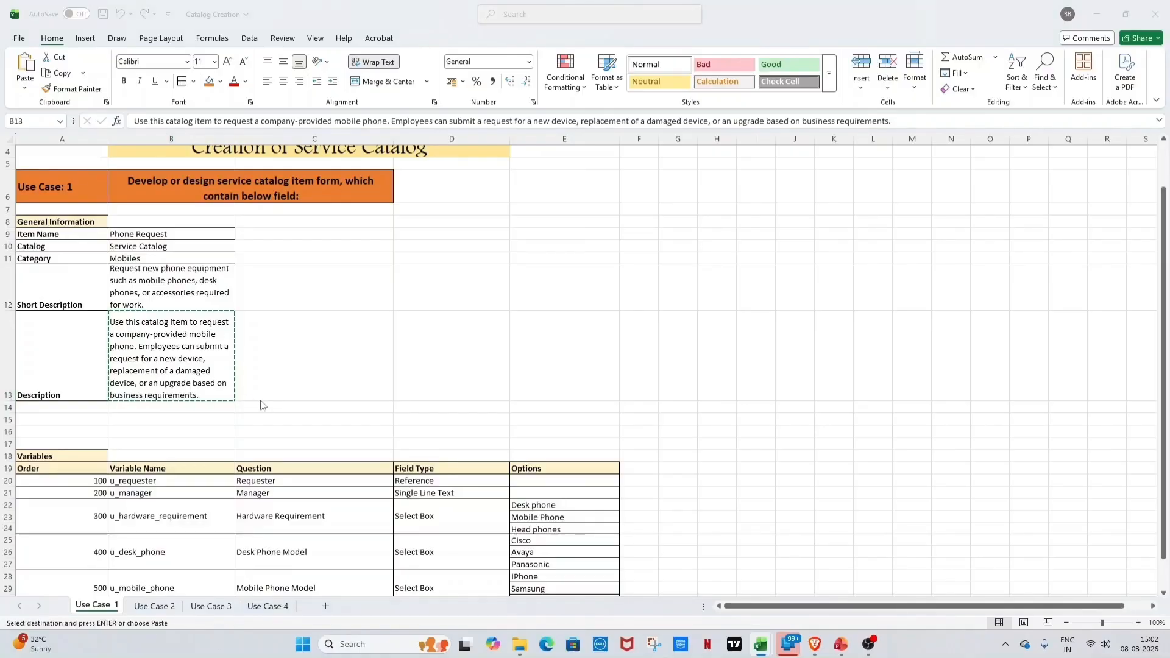
key("alt+Tab")
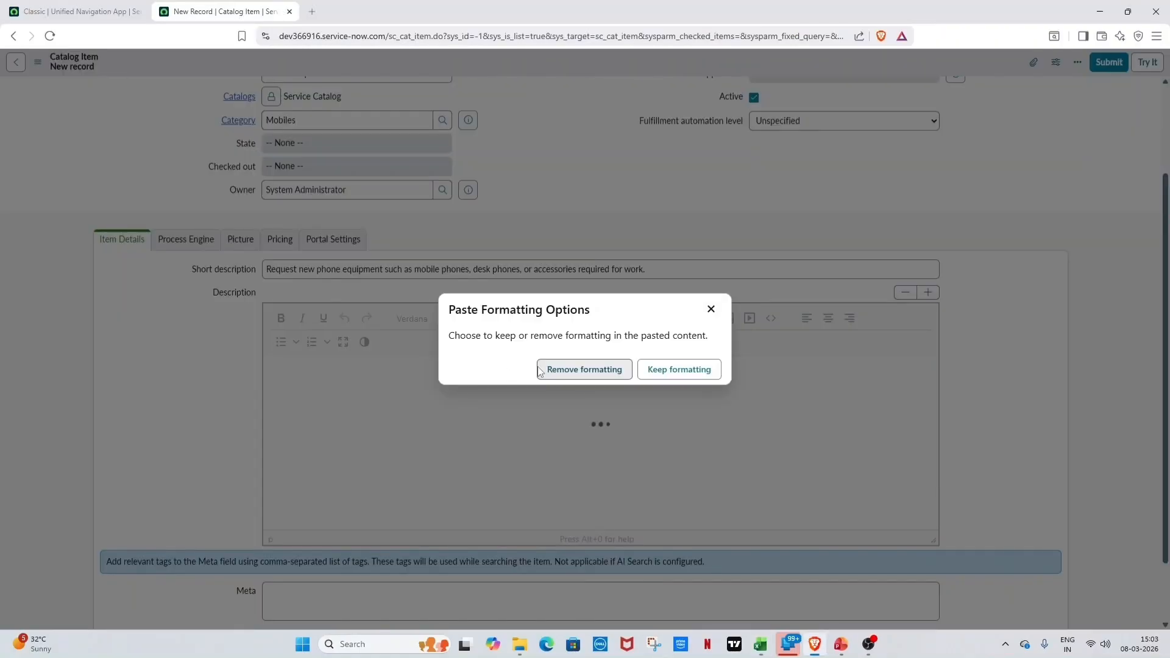
left_click(655, 368)
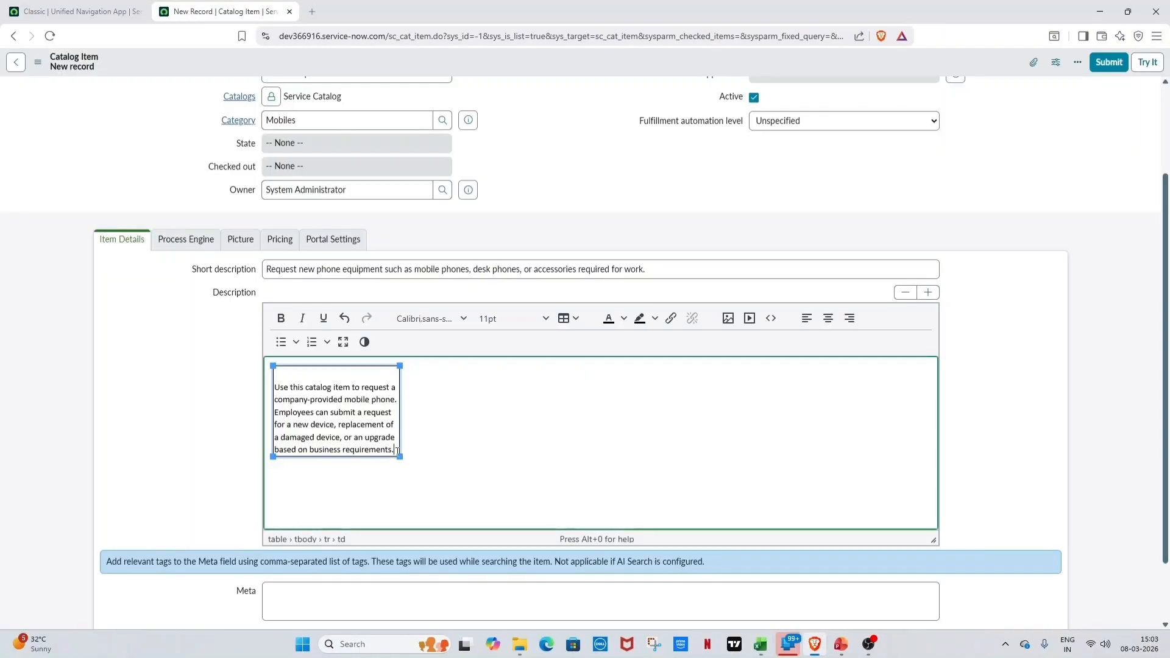
left_click_drag(394, 453, 602, 439)
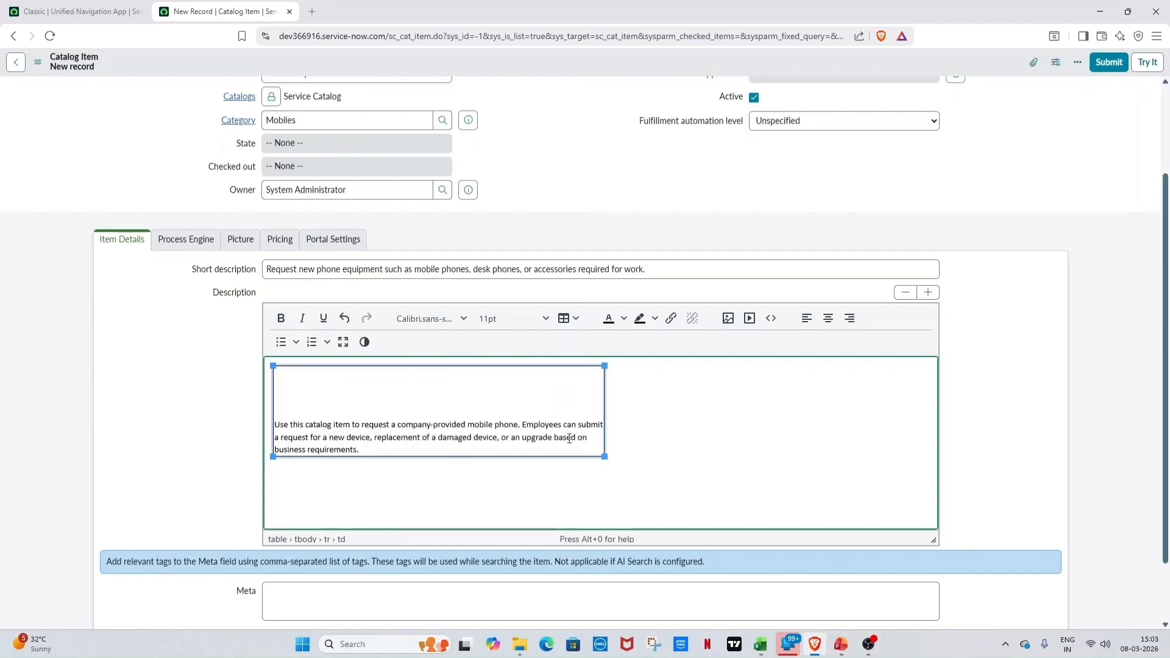
key("ctrl+z")
key("ctrl+z")
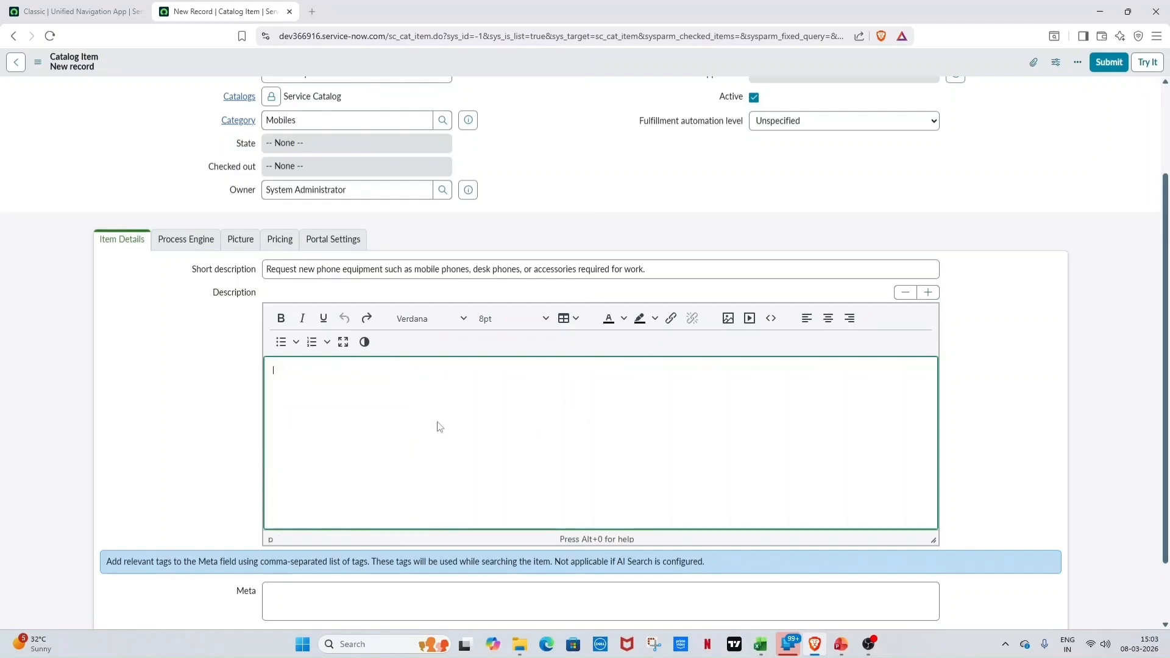
Paste the copied description into the Description editor with formatting removed and widen its table
key("ctrl+v")
left_click(561, 371)
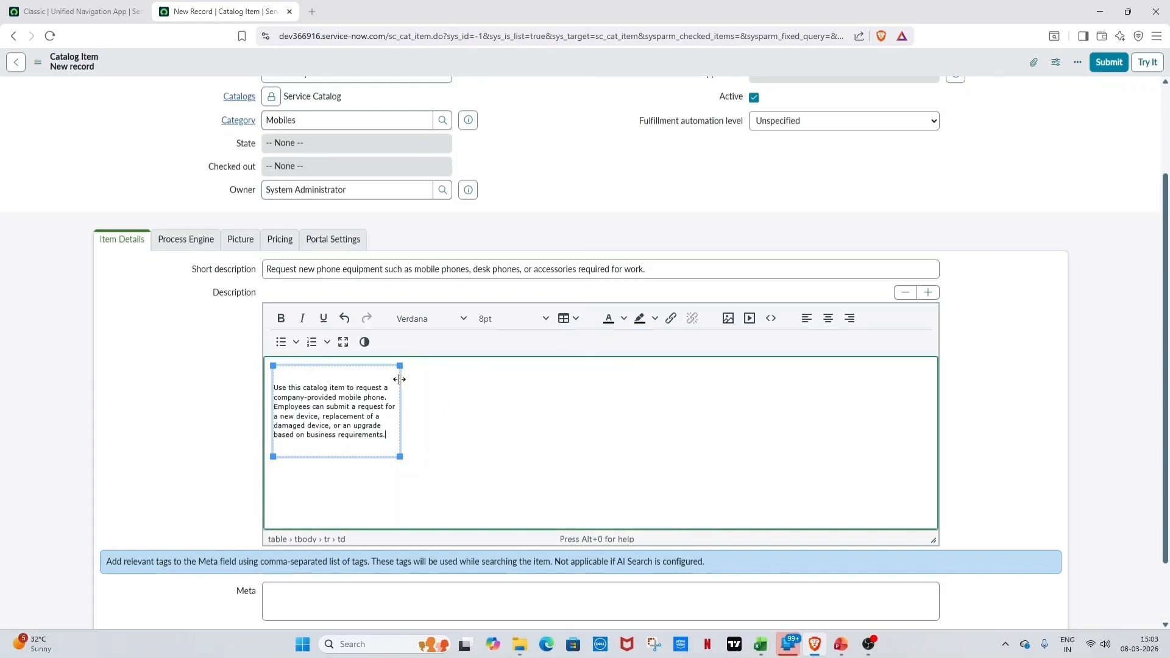
left_click_drag(399, 379, 472, 384)
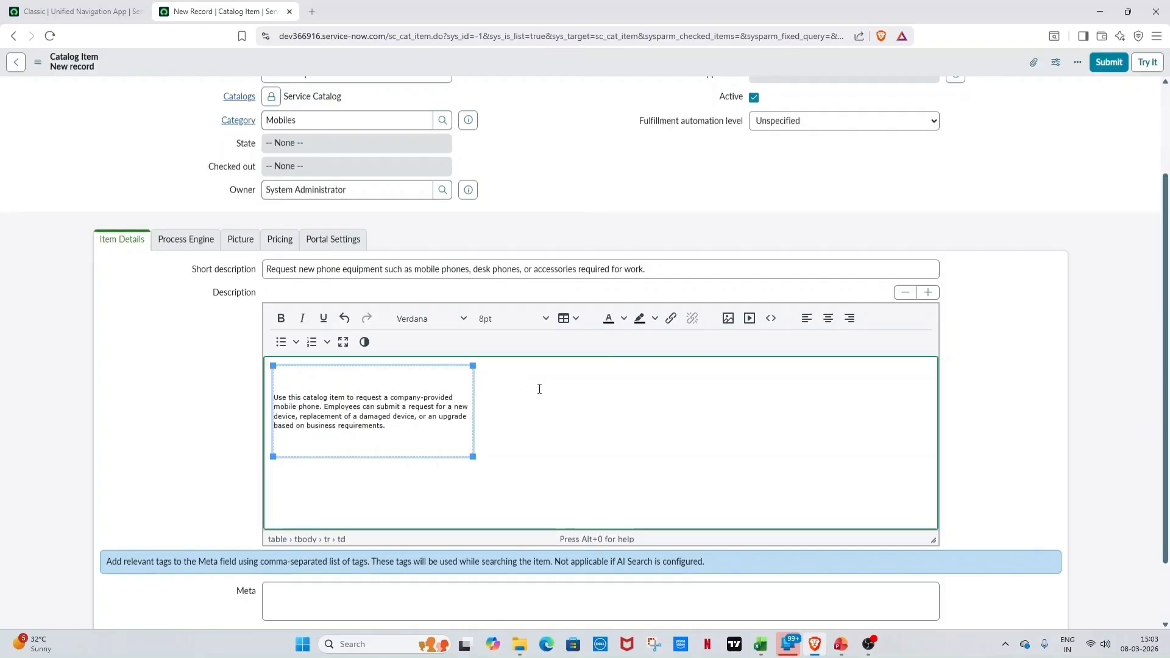
left_click(116, 418)
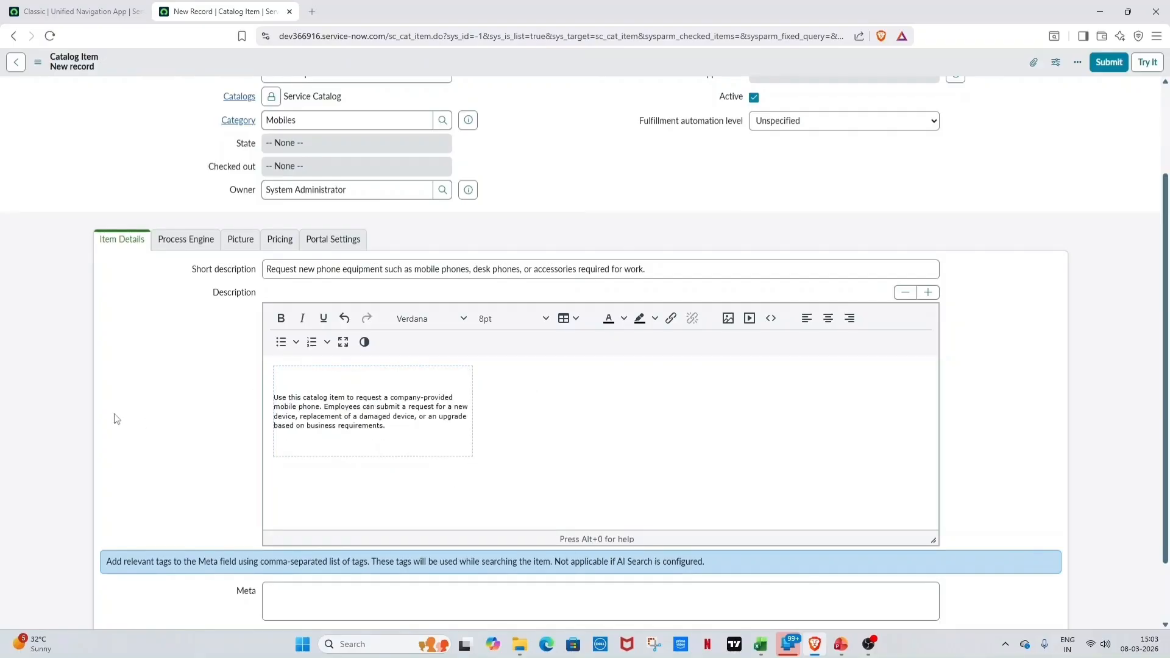
Save the Phone Request catalog item and remain on its record
scroll(116, 419, "down", 2)
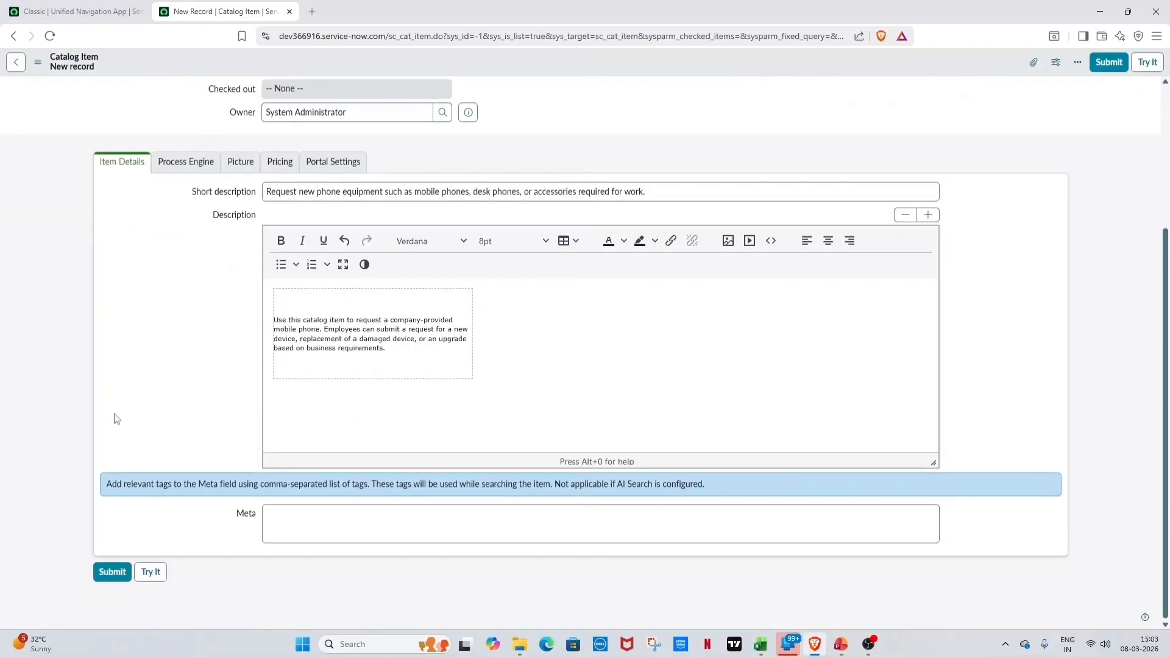
right_click(598, 64)
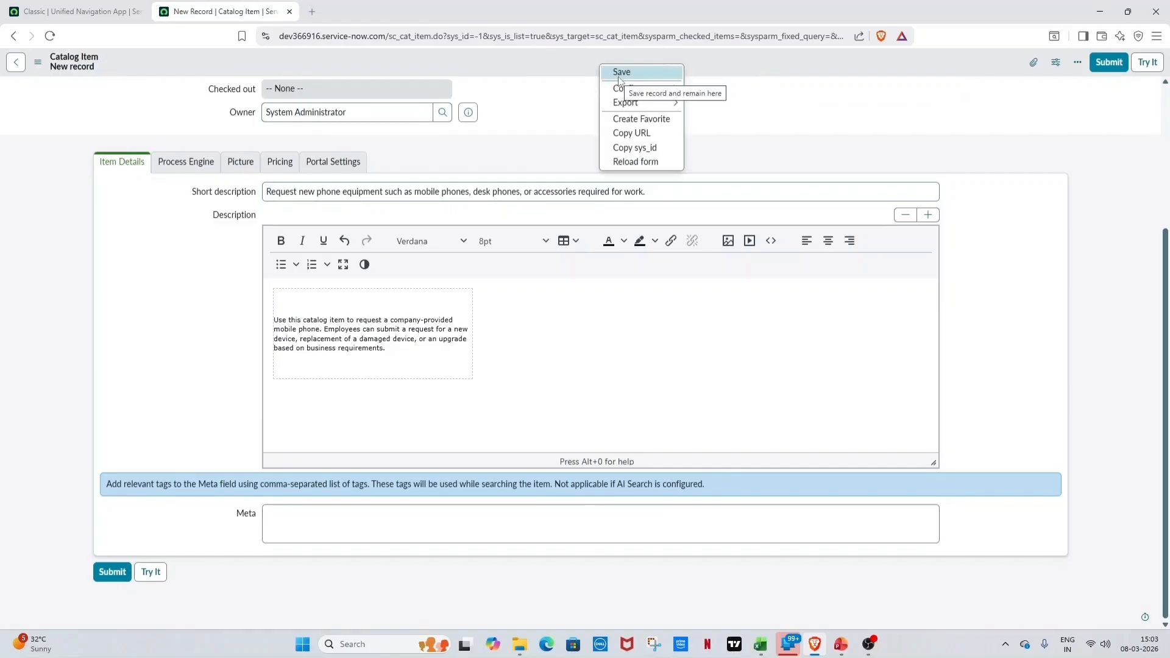
left_click(621, 72)
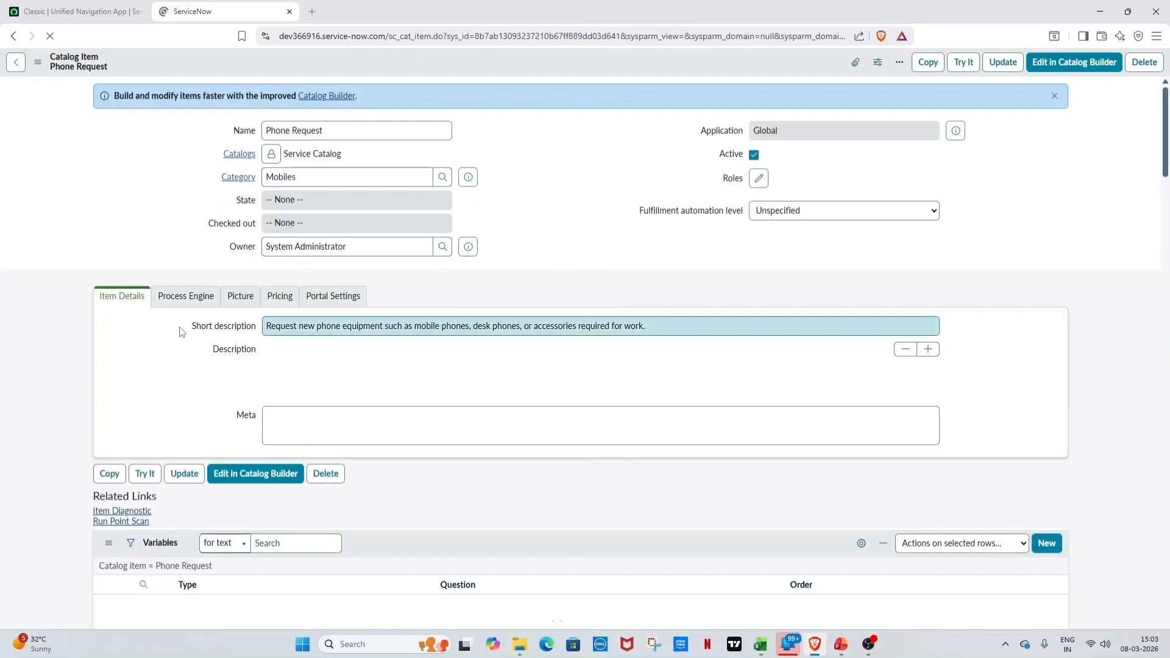
Review the saved item's details and its process engine fields
scroll(181, 332, "down", 2)
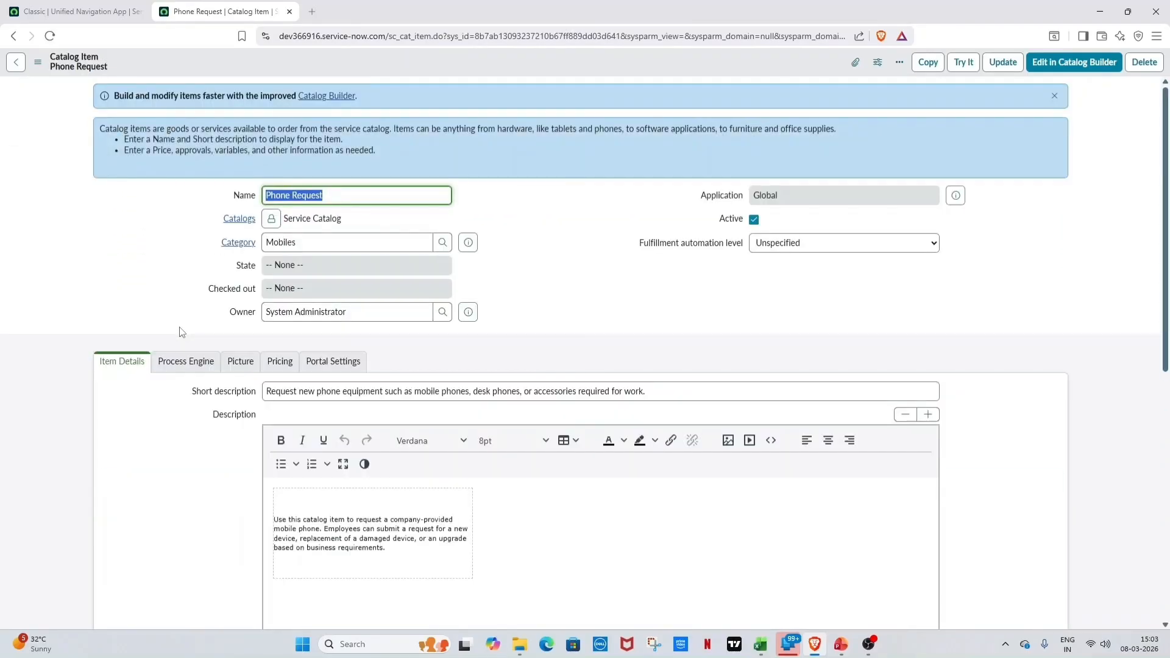
scroll(181, 331, "down", 1)
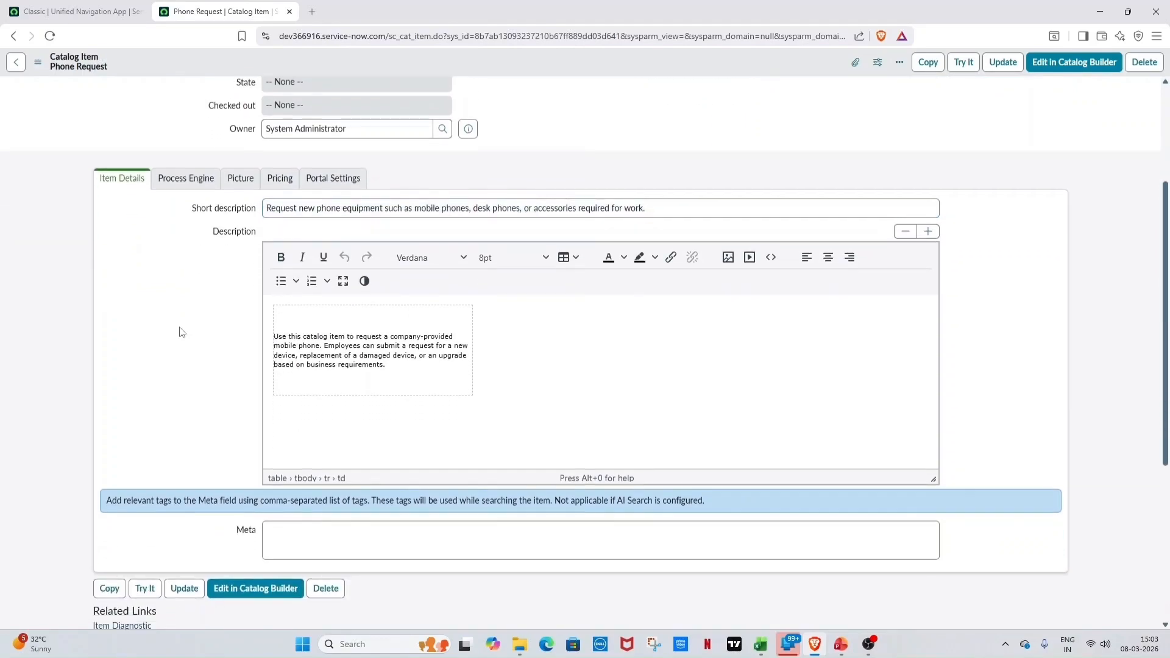
scroll(213, 154, "up", 1)
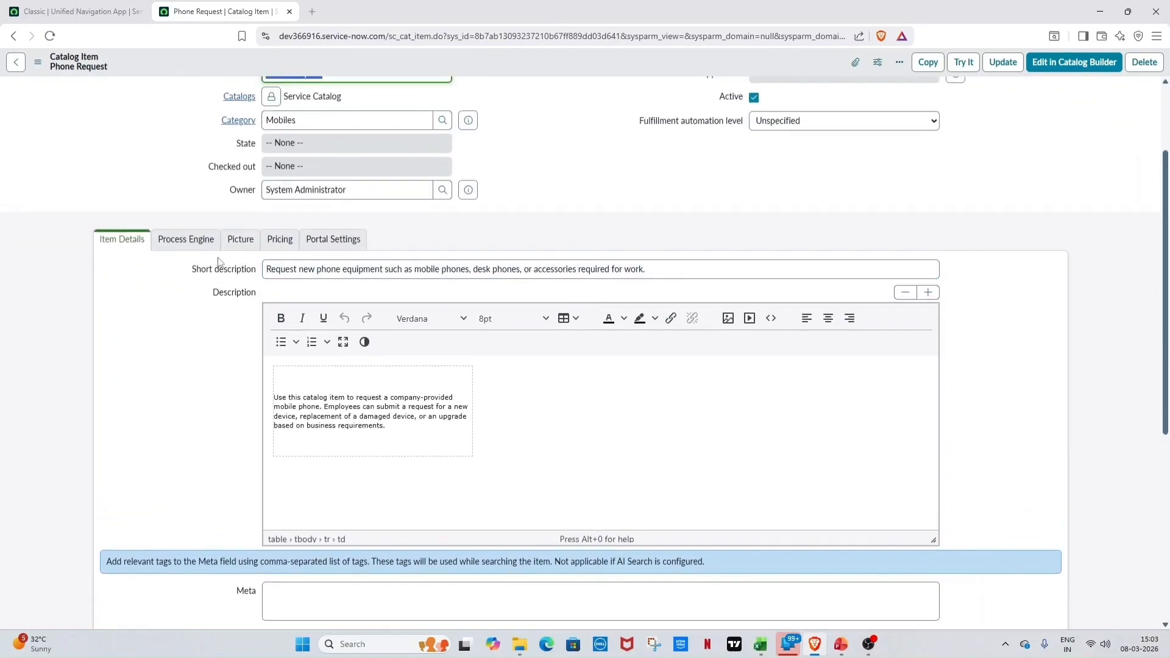
left_click(195, 244)
left_click(289, 317)
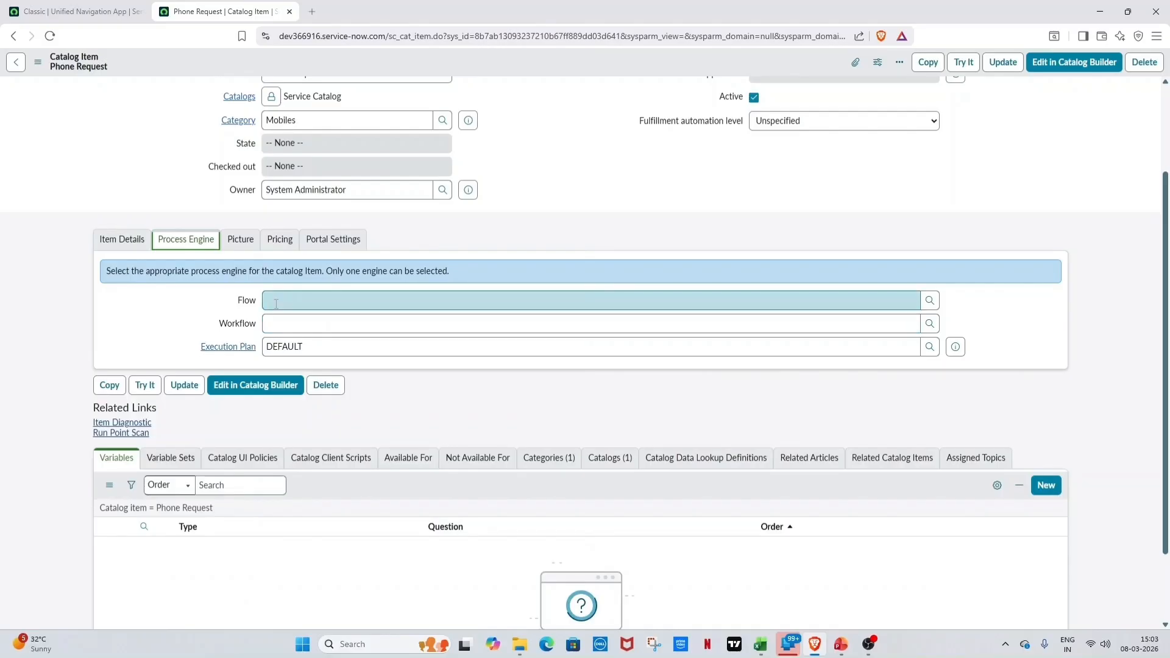
Upload the Let's Learn ServiceNow logo as the catalog item's picture
left_click(246, 243)
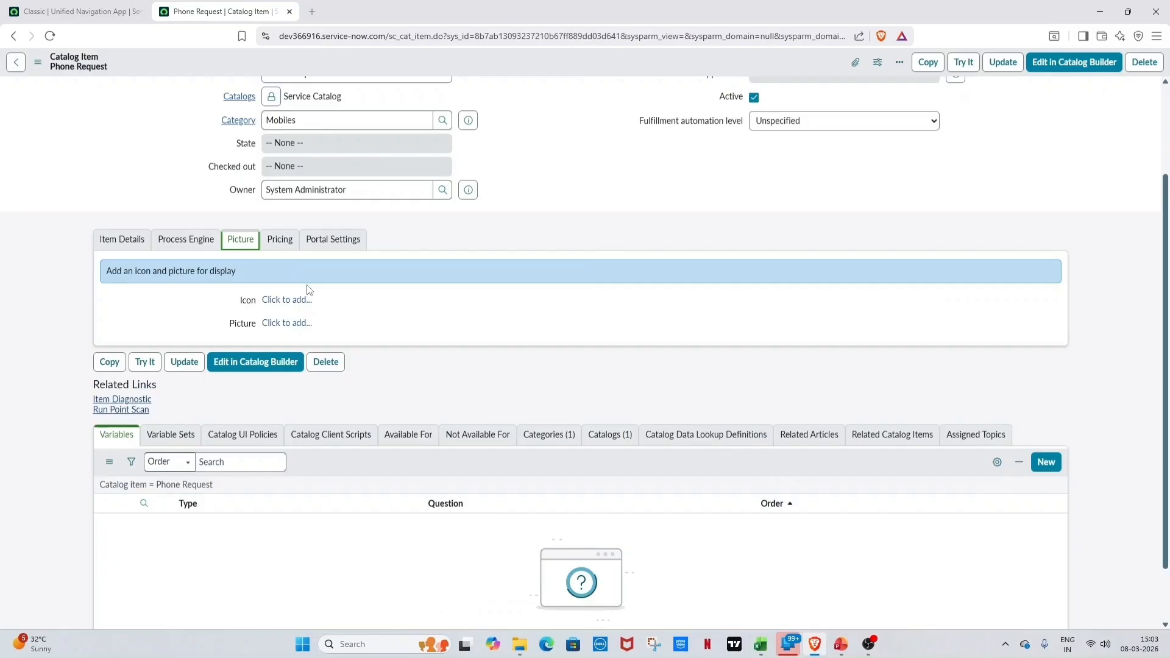
left_click(287, 323)
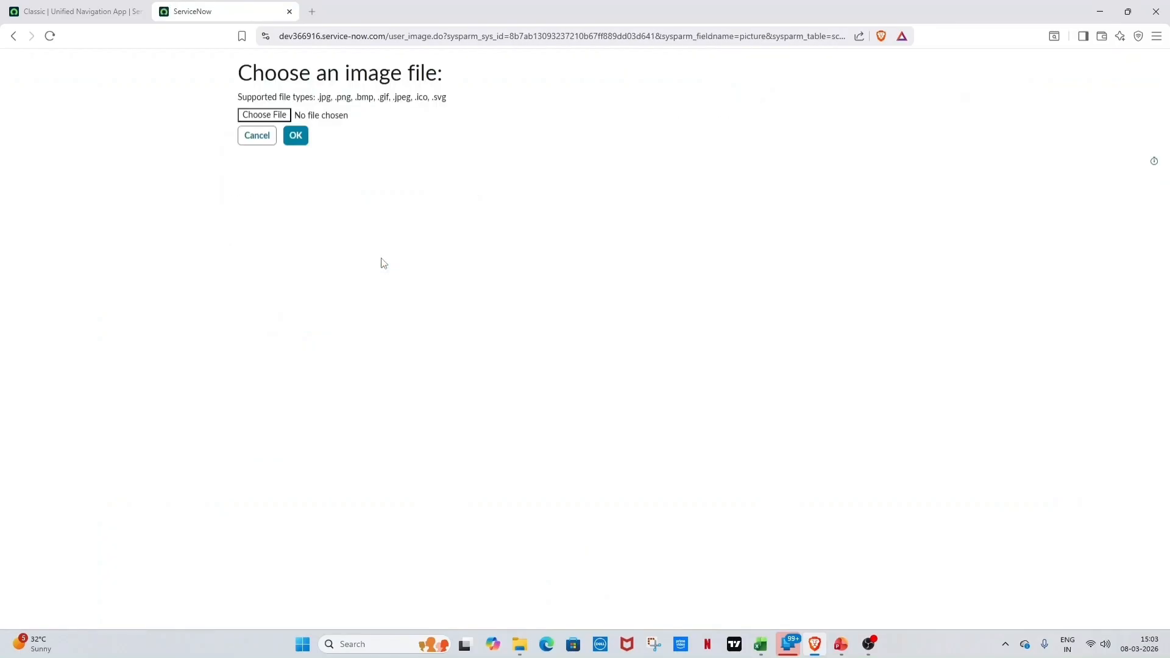
left_click(293, 141)
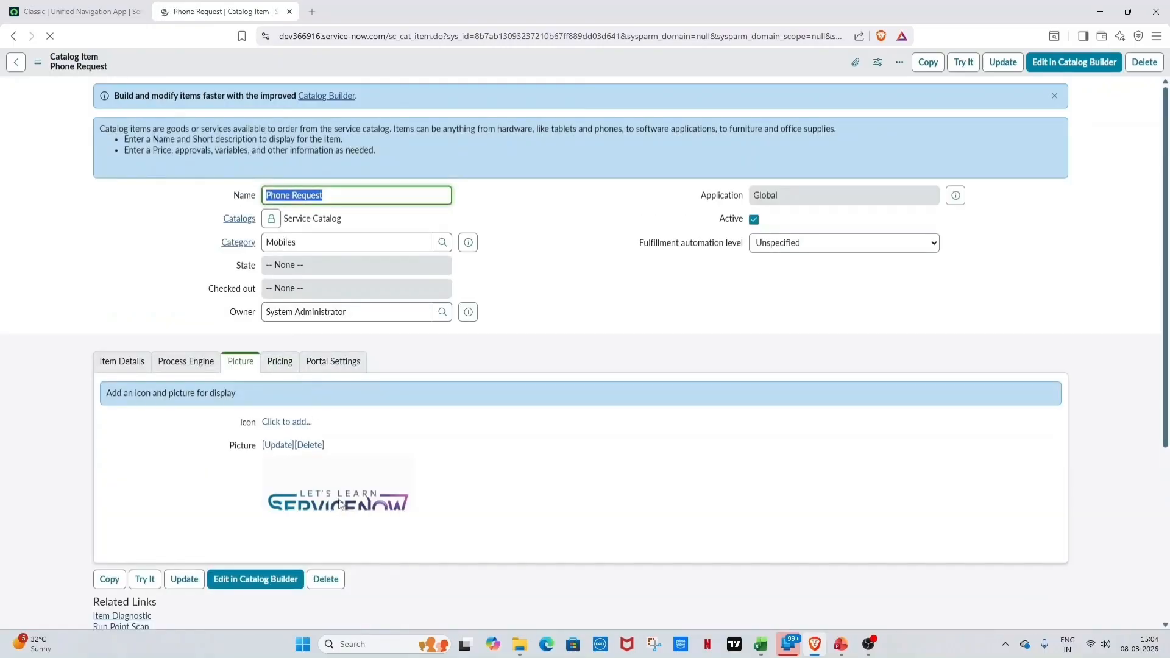
Check the first variable in row 20 of the Excel sheet and start a new variable for Phone Request in ServiceNow
scroll(275, 439, "down", 2)
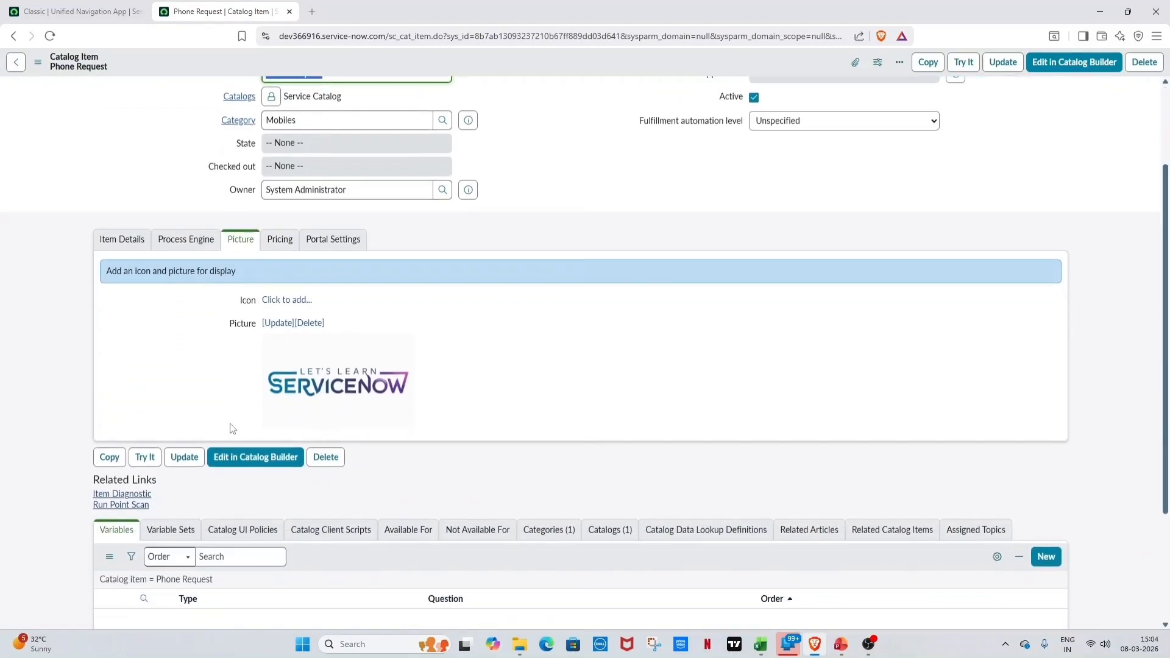
scroll(515, 440, "down", 1)
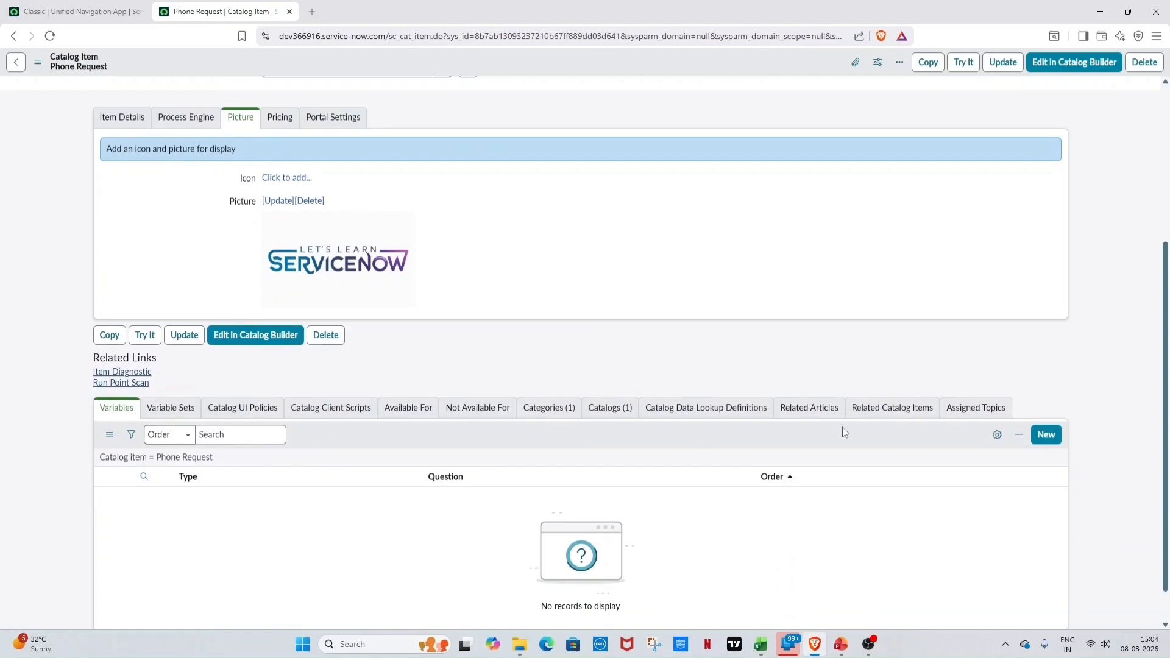
scroll(843, 431, "down", 1)
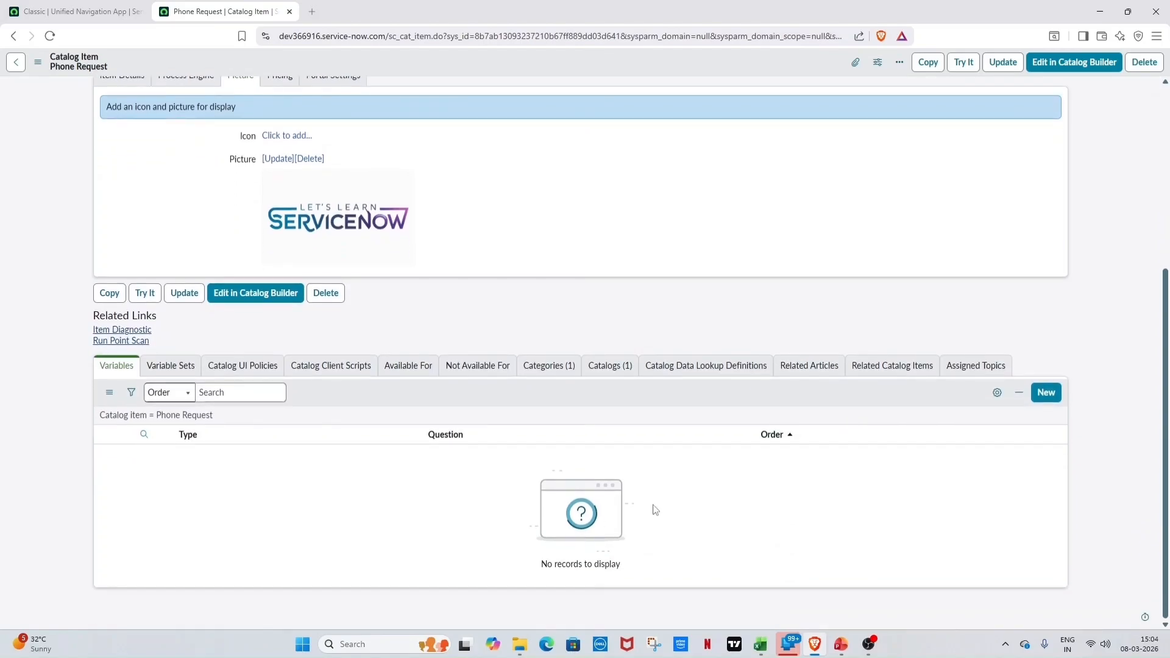
key("alt+Tab")
scroll(113, 487, "down", 3)
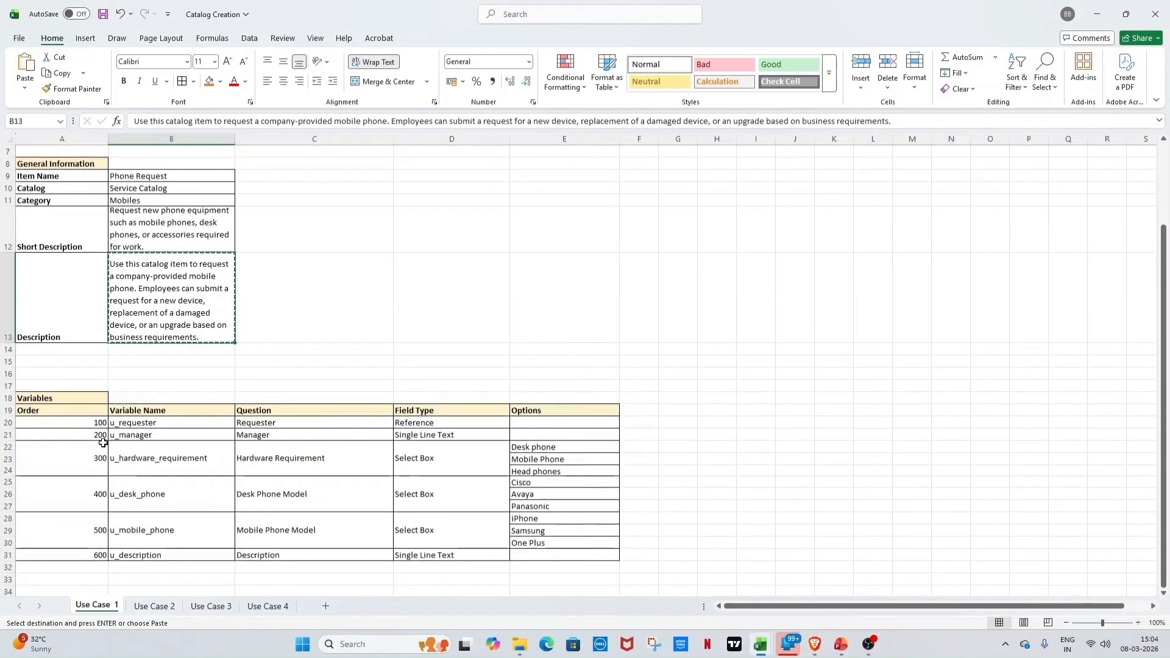
left_click(8, 424)
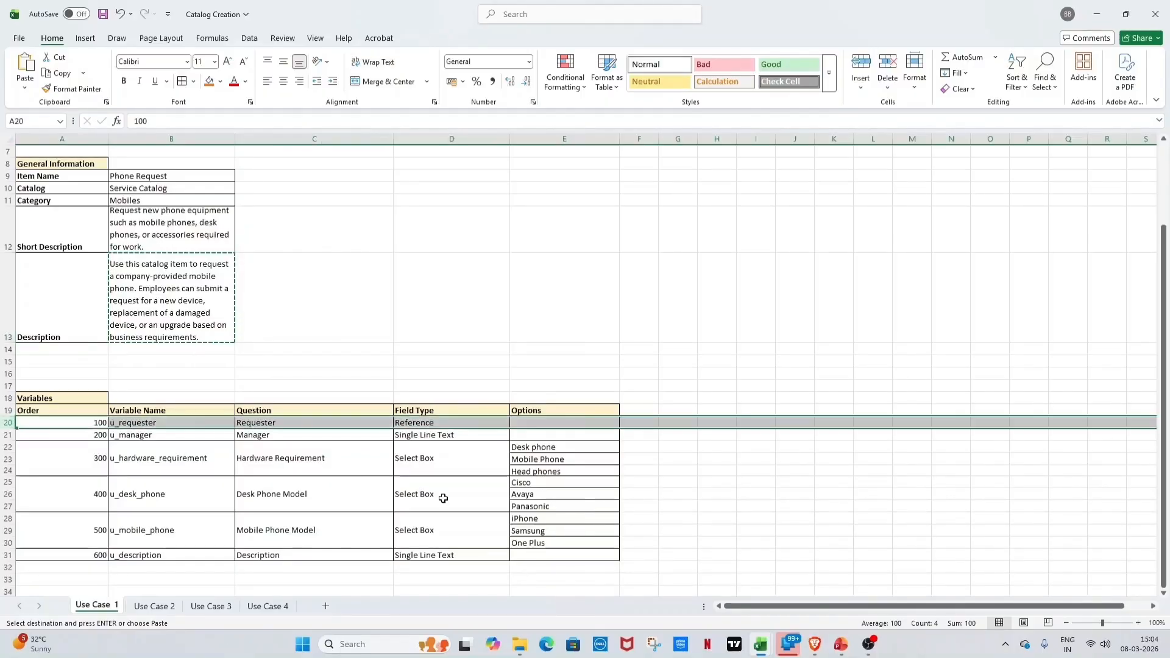
key("alt+Tab")
left_click(1060, 397)
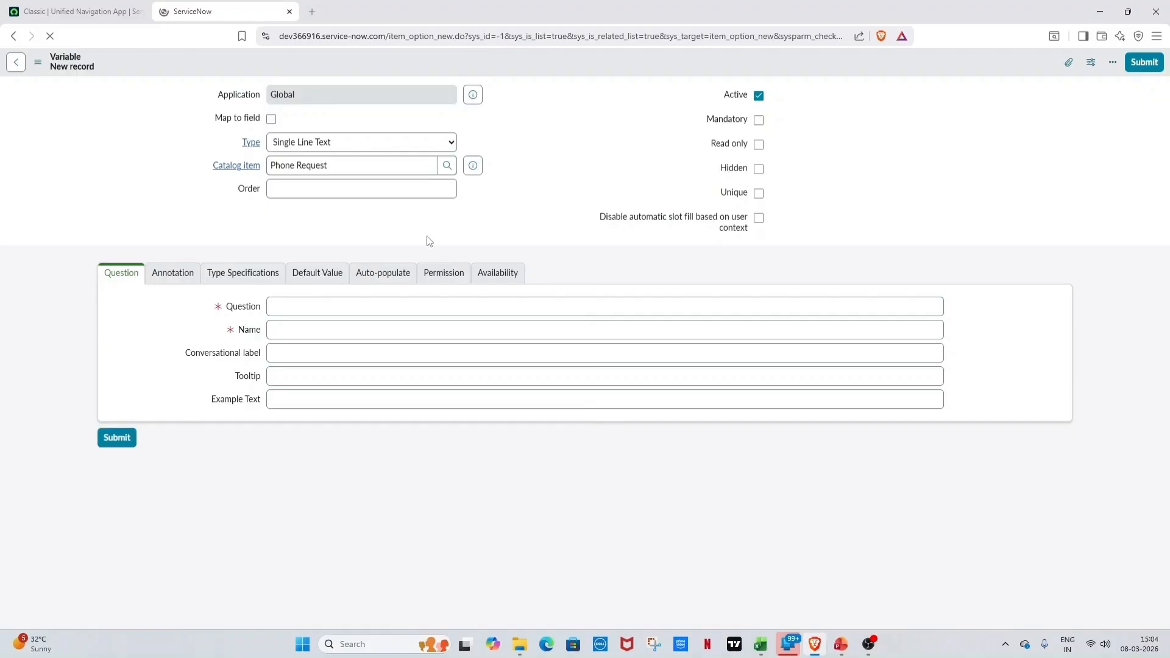
Check the order and field type of u_requester in row 20 of the Excel sheet and return to the variable form
key("alt+Tab")
left_click(70, 426)
key("alt+Tab")
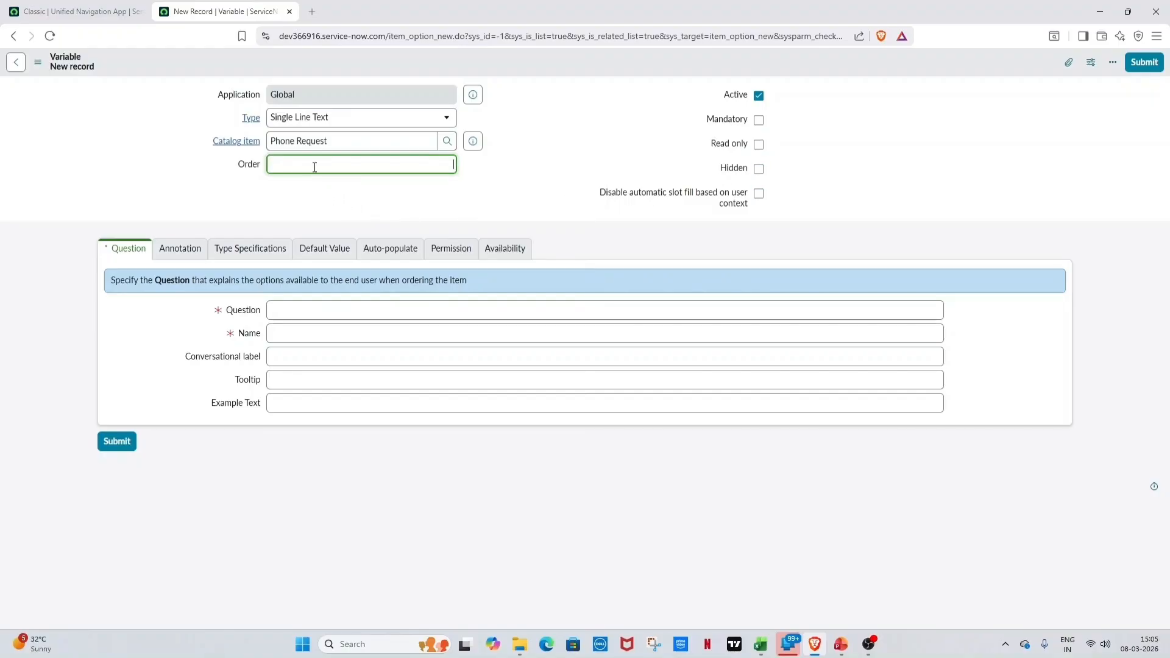
key("alt+Tab")
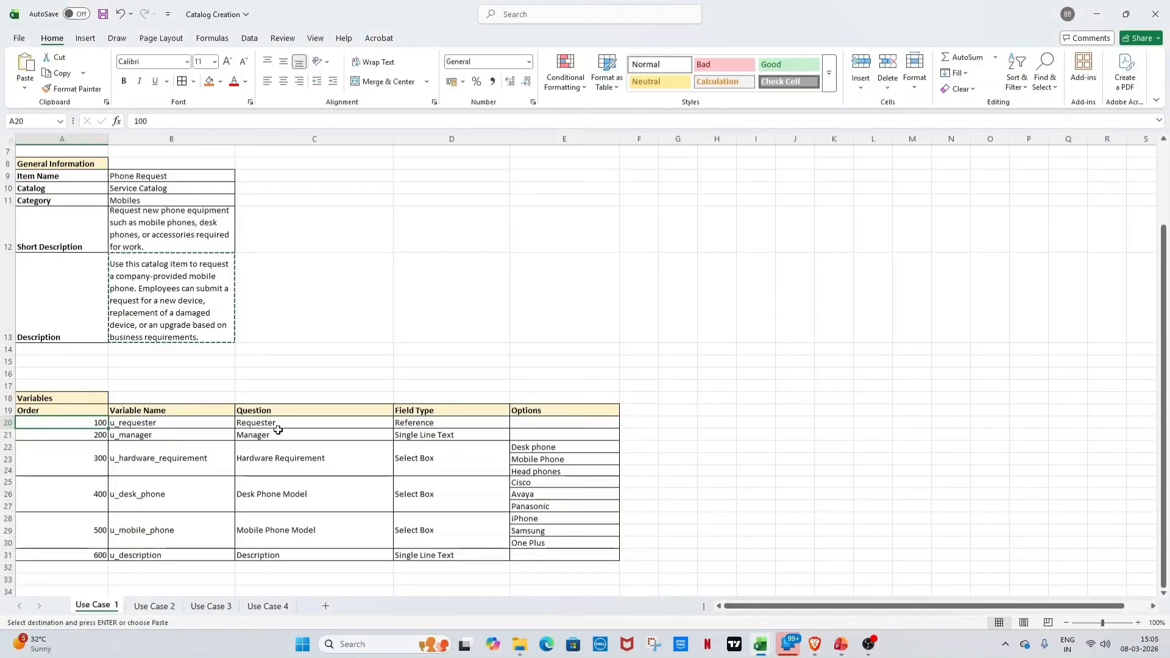
left_click(377, 427)
left_click(399, 423)
key("alt+Tab")
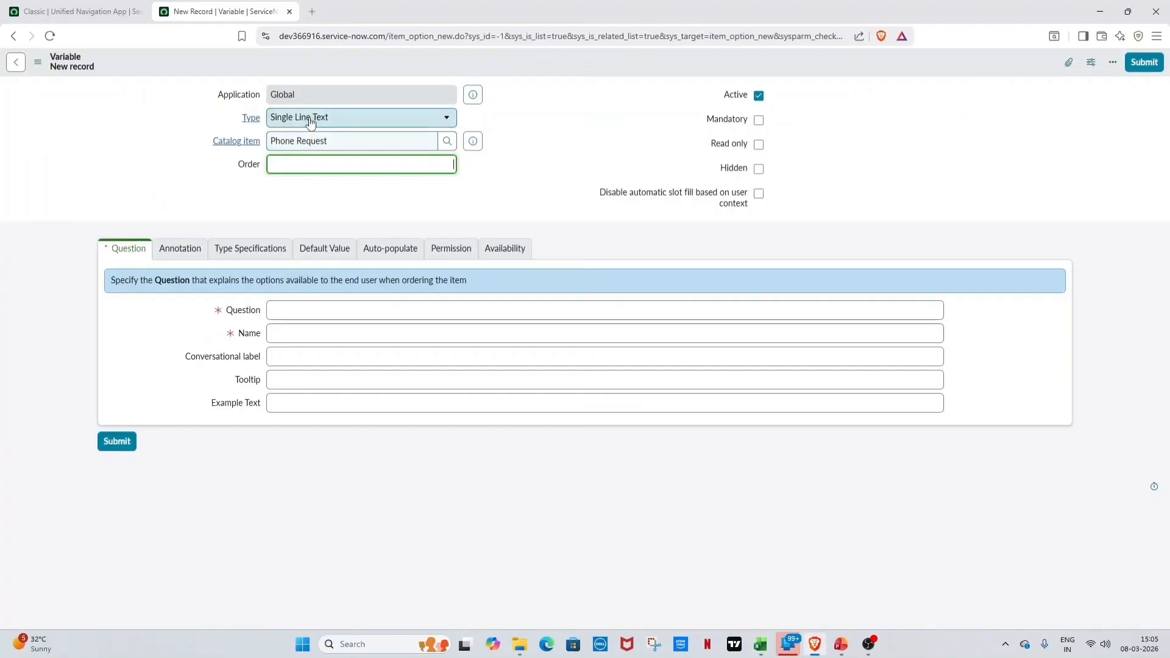
Set the new variable's type to Reference and its order to 100
left_click(311, 122)
type("ref")
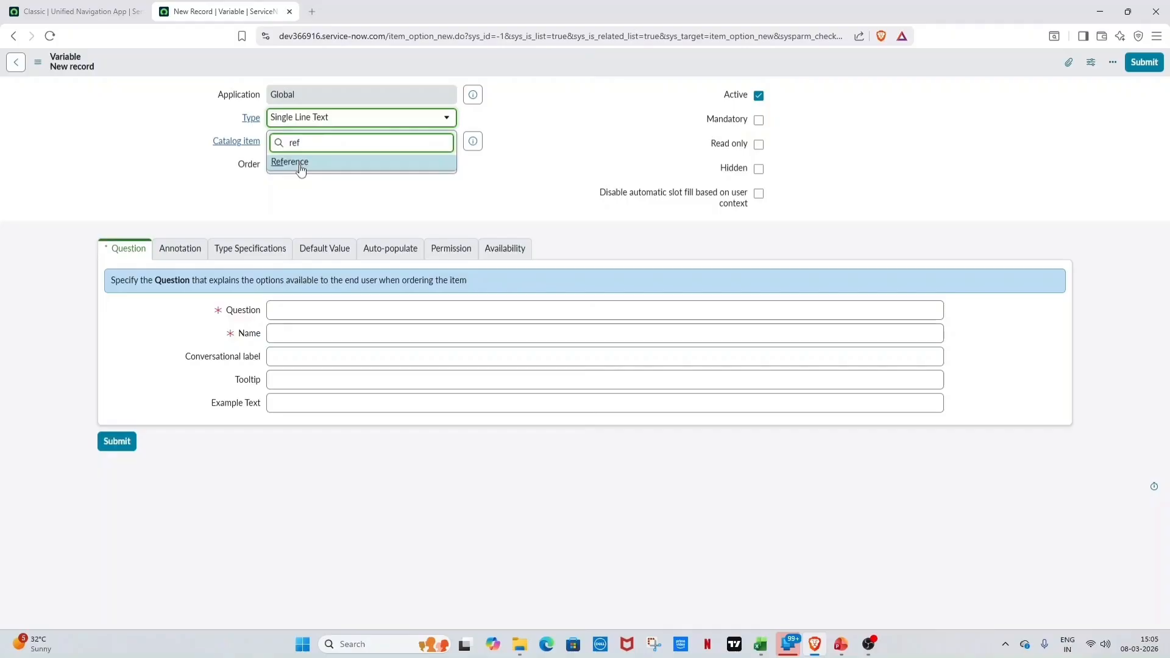
left_click(327, 166)
left_click(378, 162)
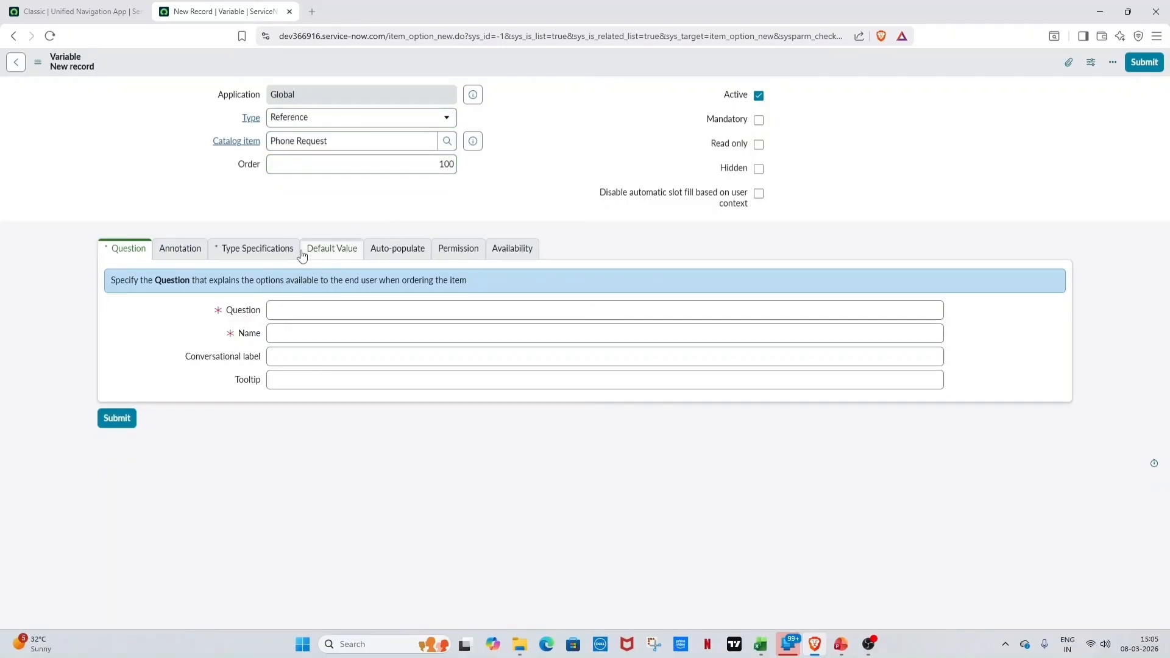
Copy the question Requester from row 20 of the Excel sheet into the new variable's Question field in ServiceNow
left_click(331, 318)
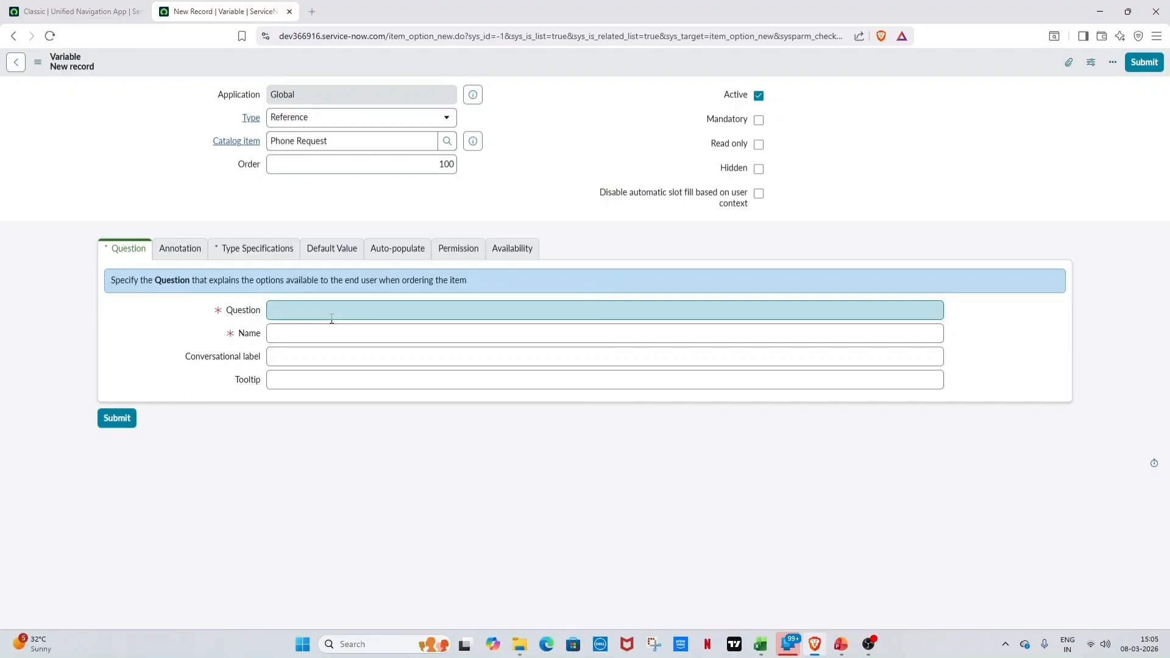
key("alt+Tab")
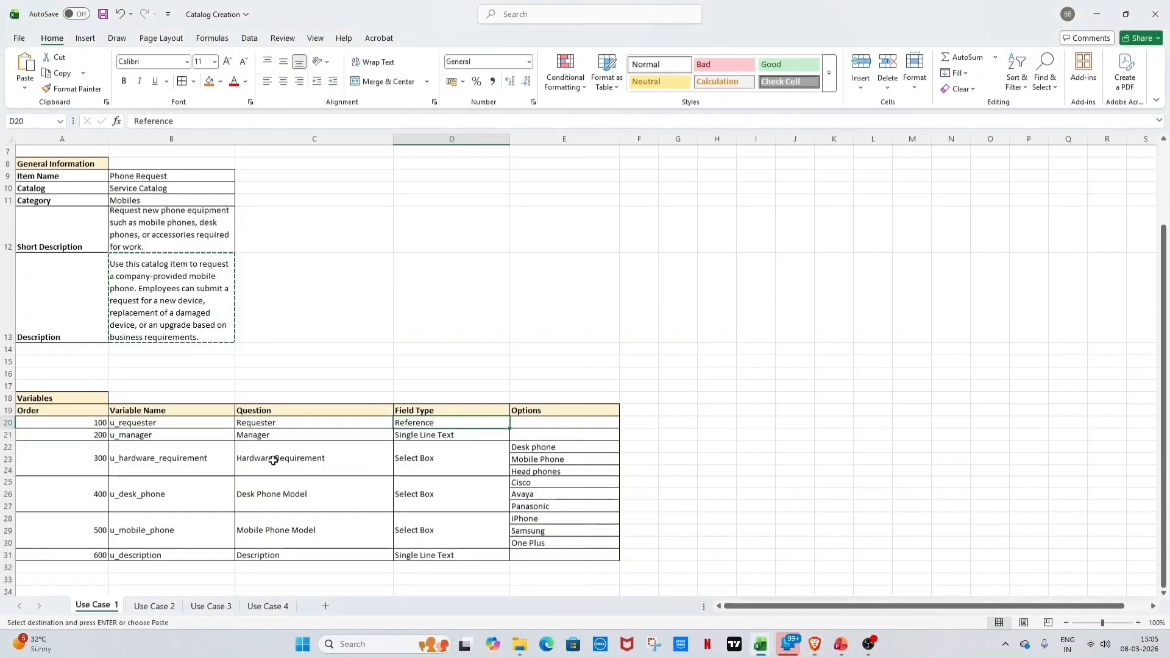
key("Escape")
left_click(275, 424)
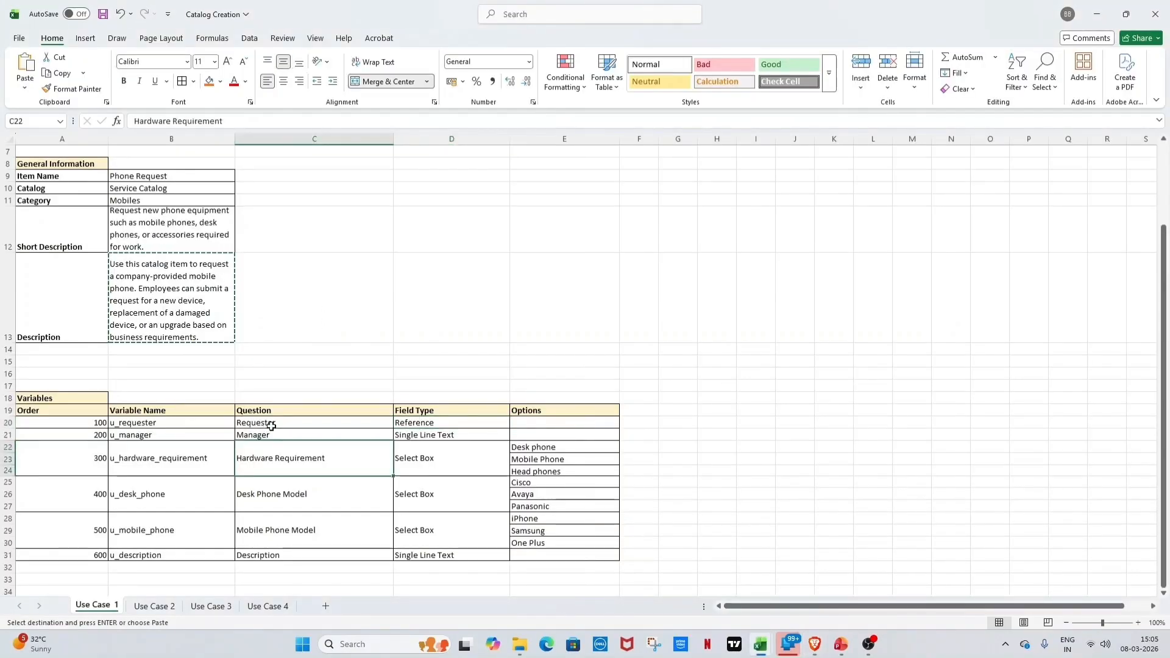
key("ctrl+c")
key("alt+Tab")
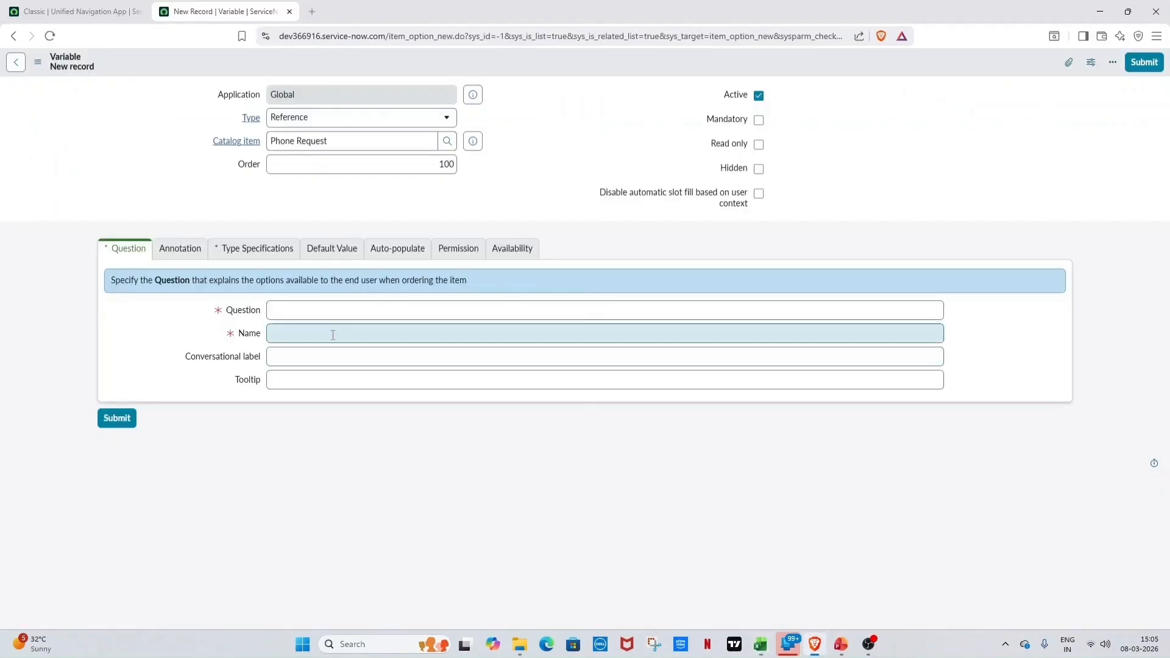
key("ctrl+v")
Set the name of the Requester variable to u_requester
left_click(149, 342)
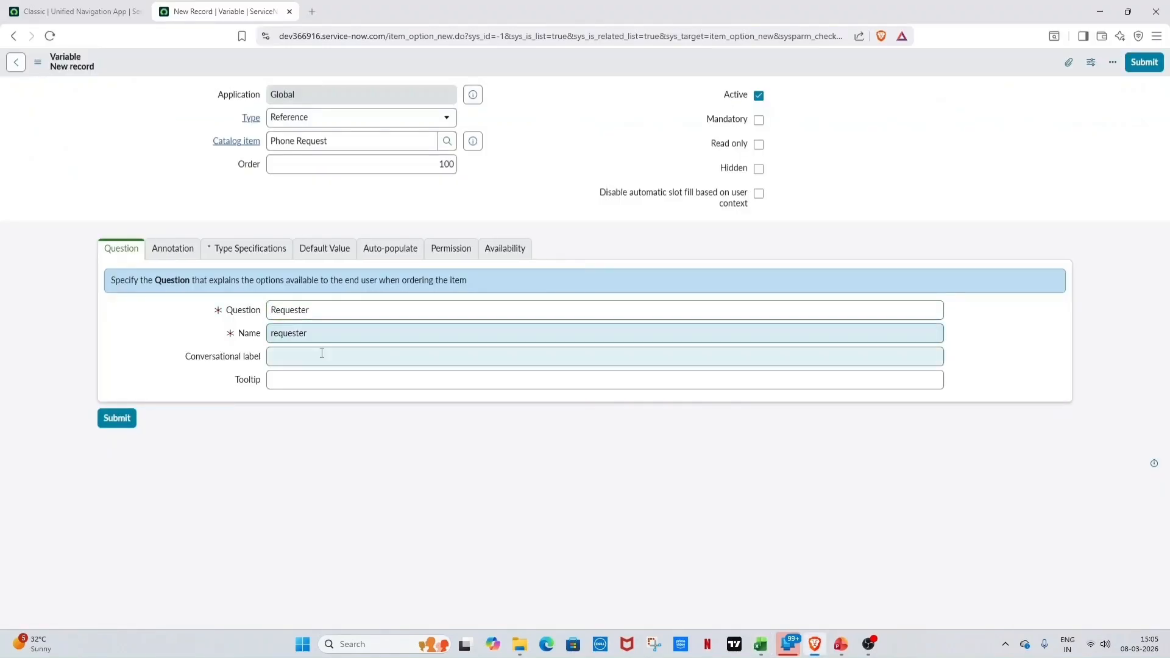
left_click(273, 335)
type("u_")
left_click(395, 429)
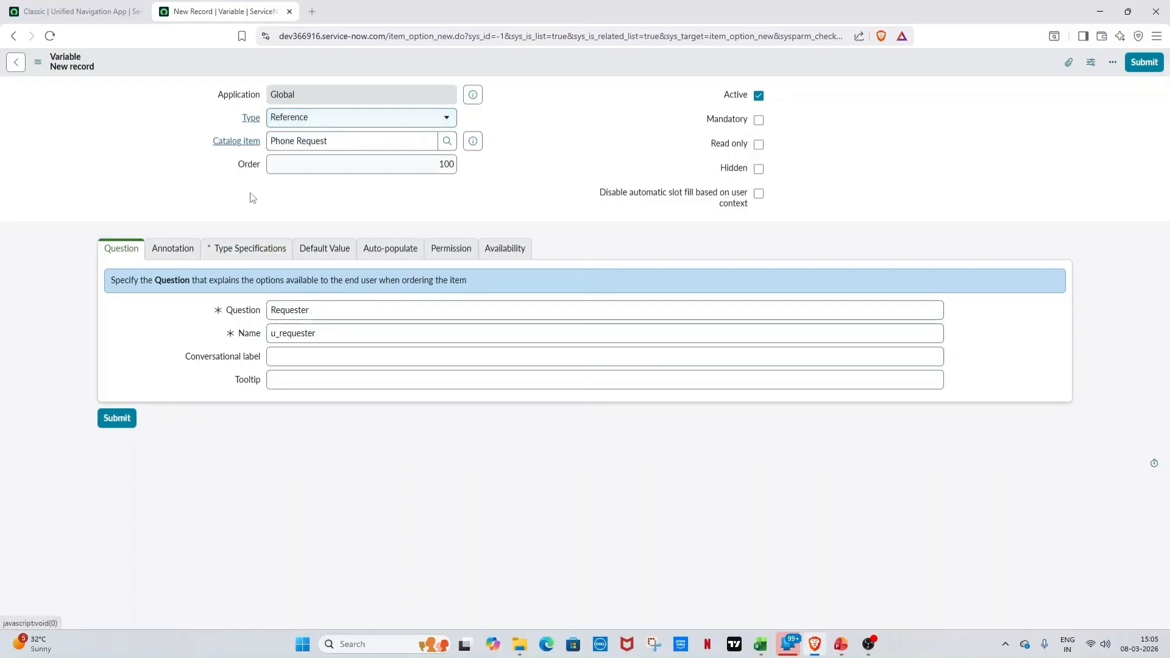
Make the Requester variable reference the User [sys_user] table in its type specifications
left_click(256, 246)
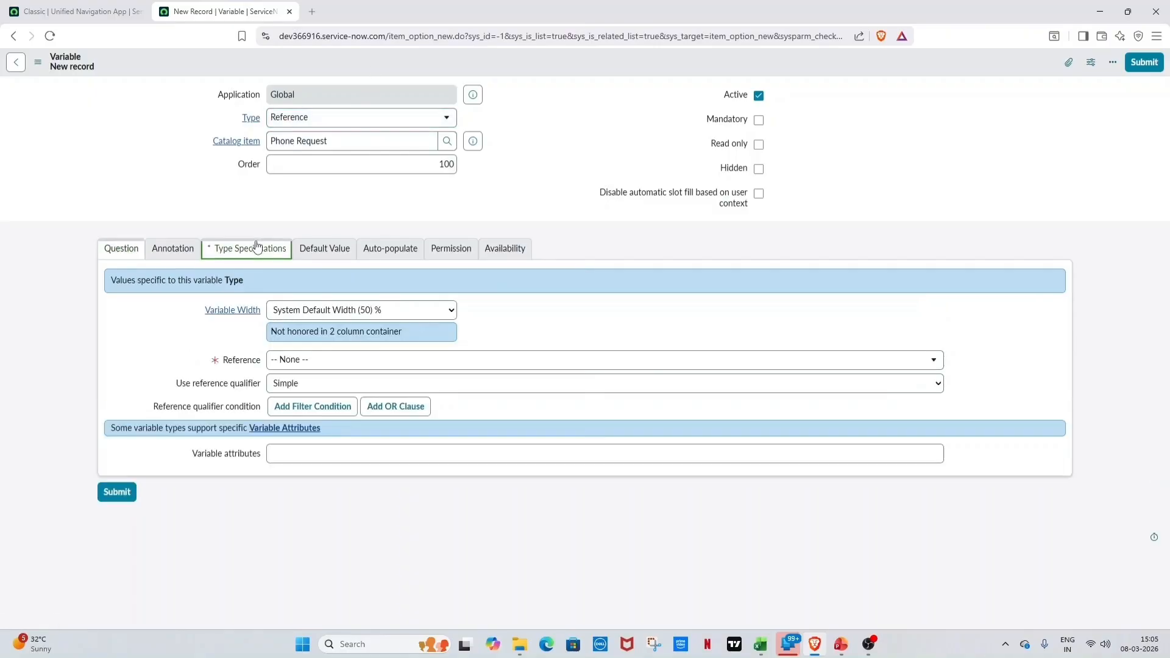
left_click(293, 363)
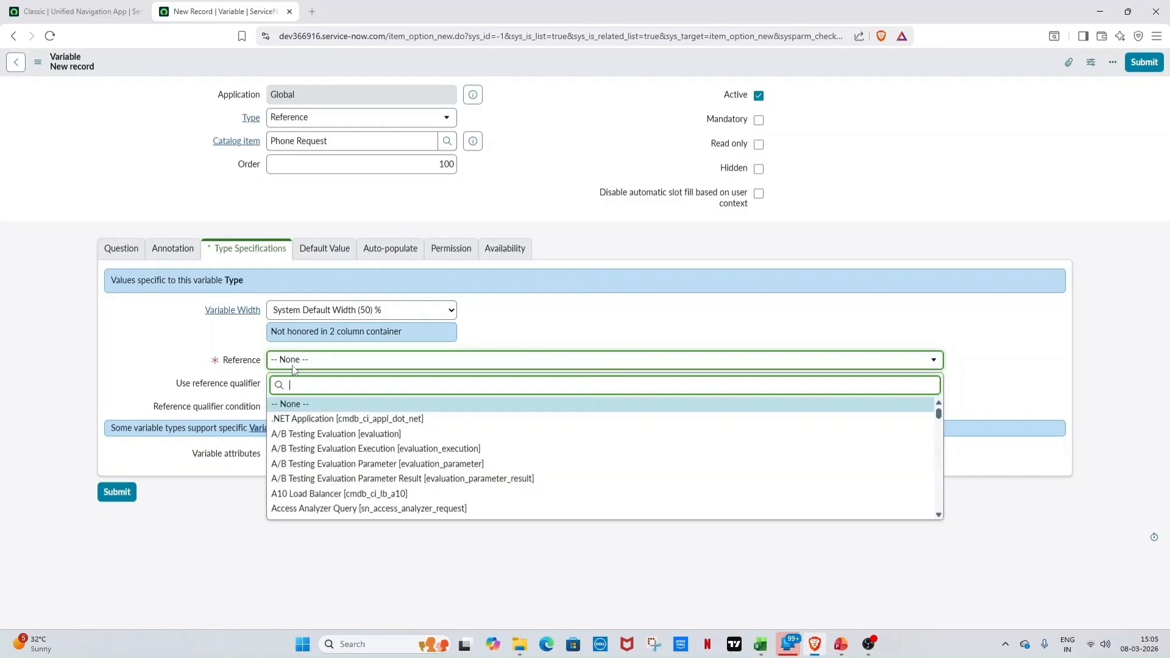
type("sys_user")
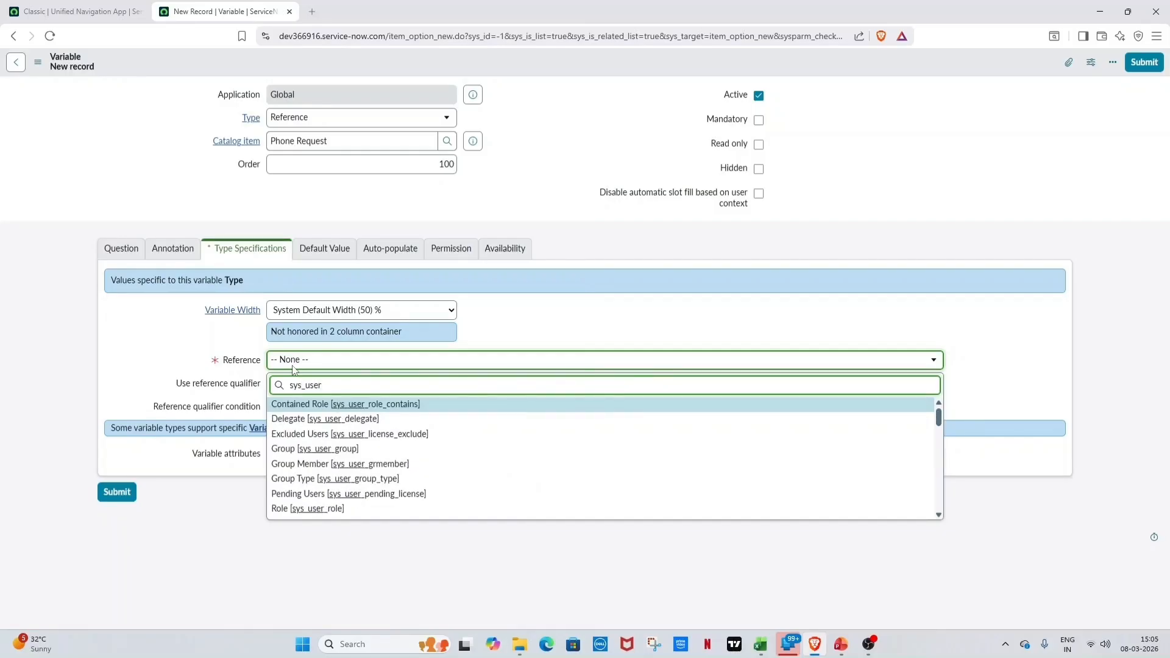
scroll(380, 485, "down", 10)
scroll(384, 475, "down", 2)
scroll(377, 439, "up", 2)
left_click(365, 416)
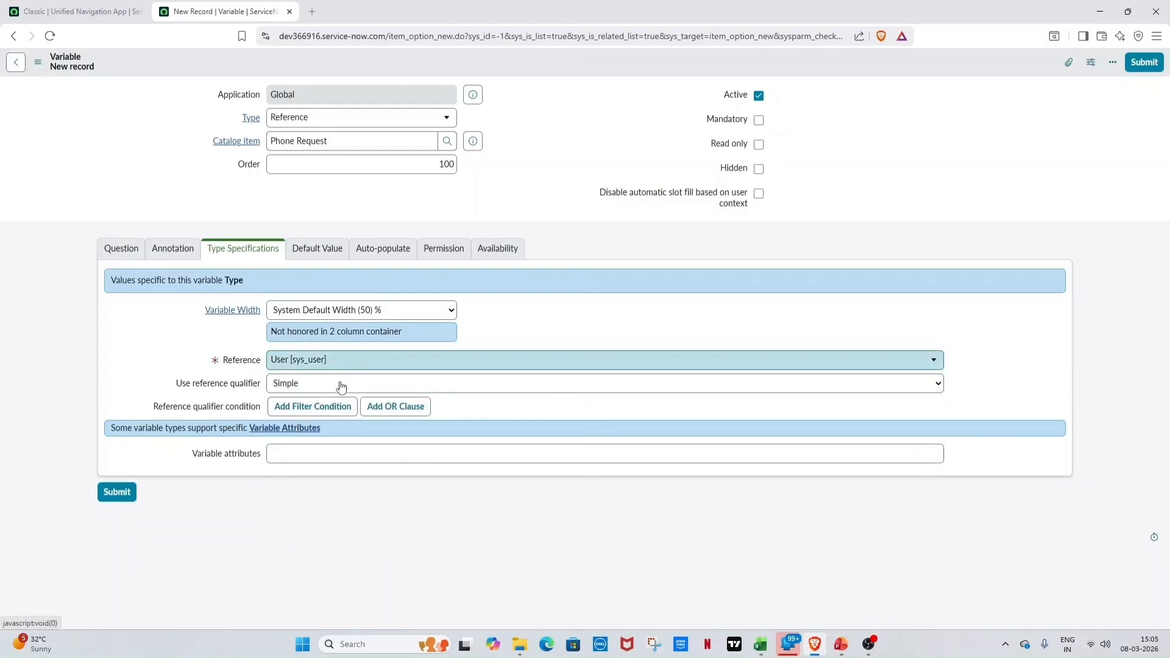
Add the condition Active is true to the variable's Simple reference qualifier
left_click(284, 405)
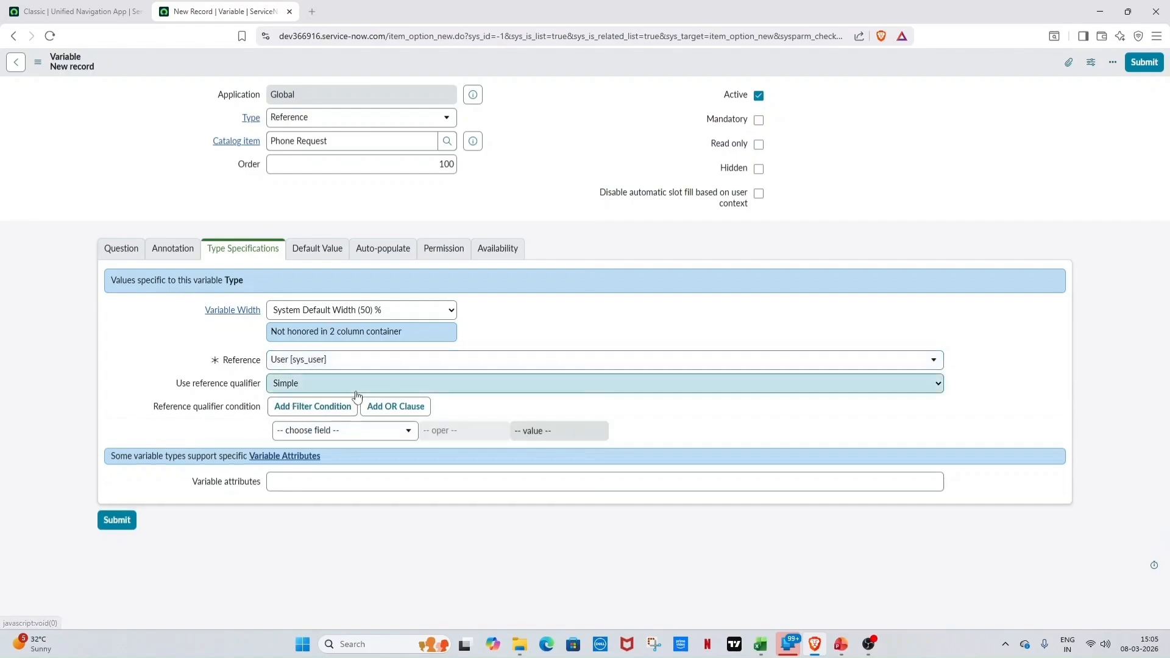
left_click(312, 383)
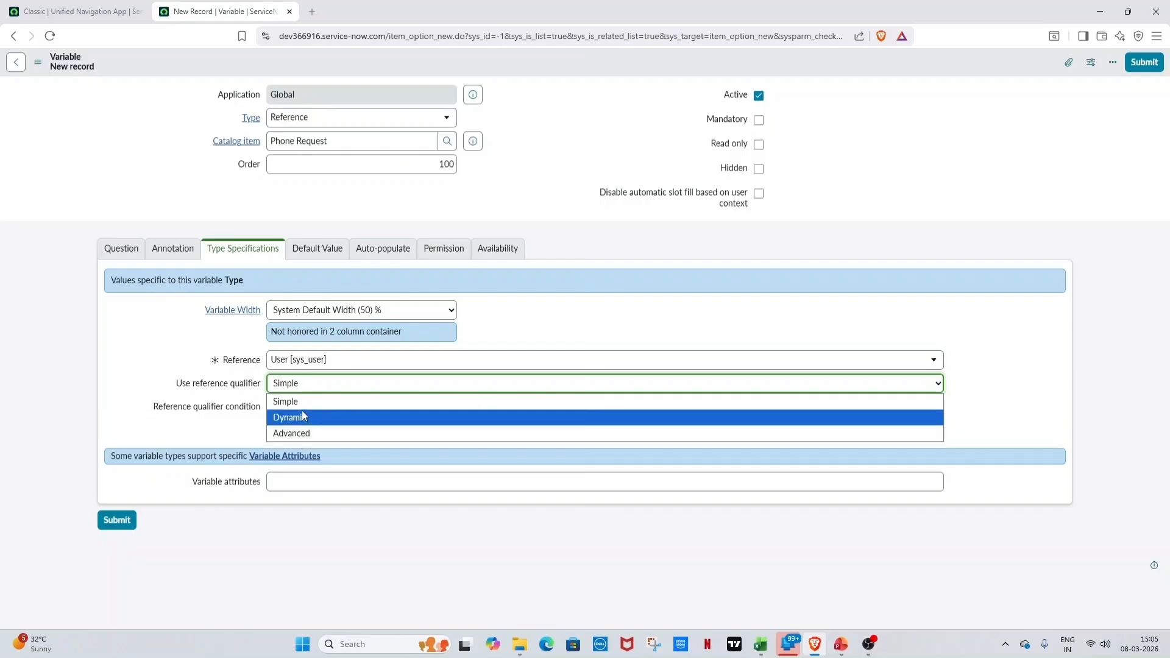
left_click(247, 399)
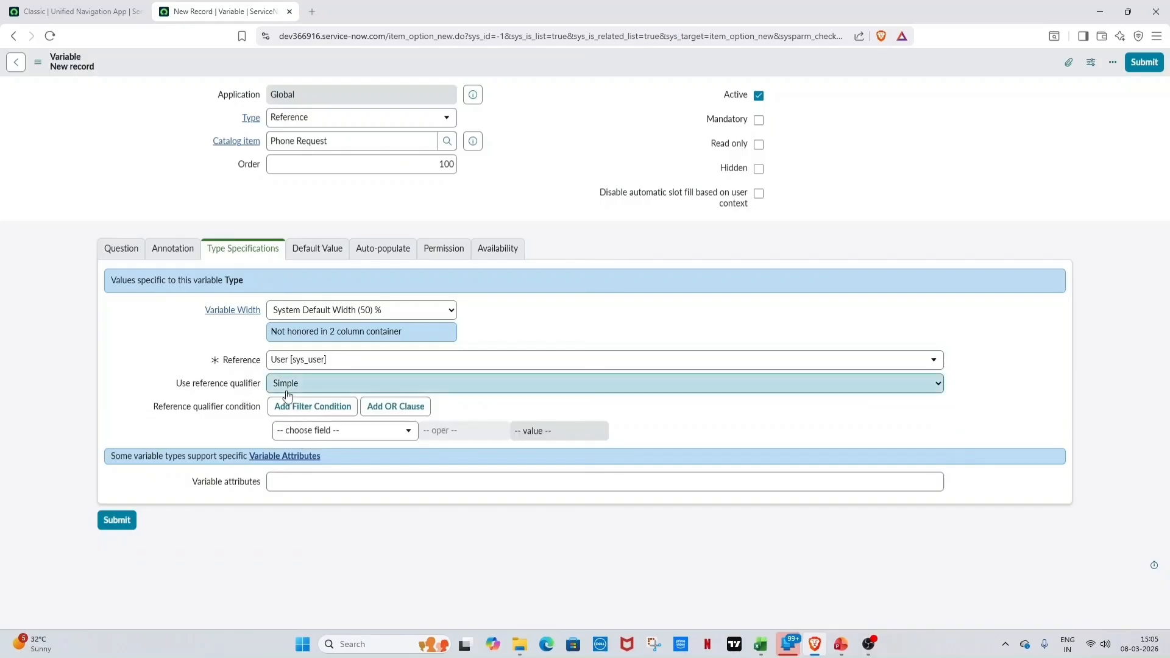
left_click(327, 432)
type("act")
key("Return")
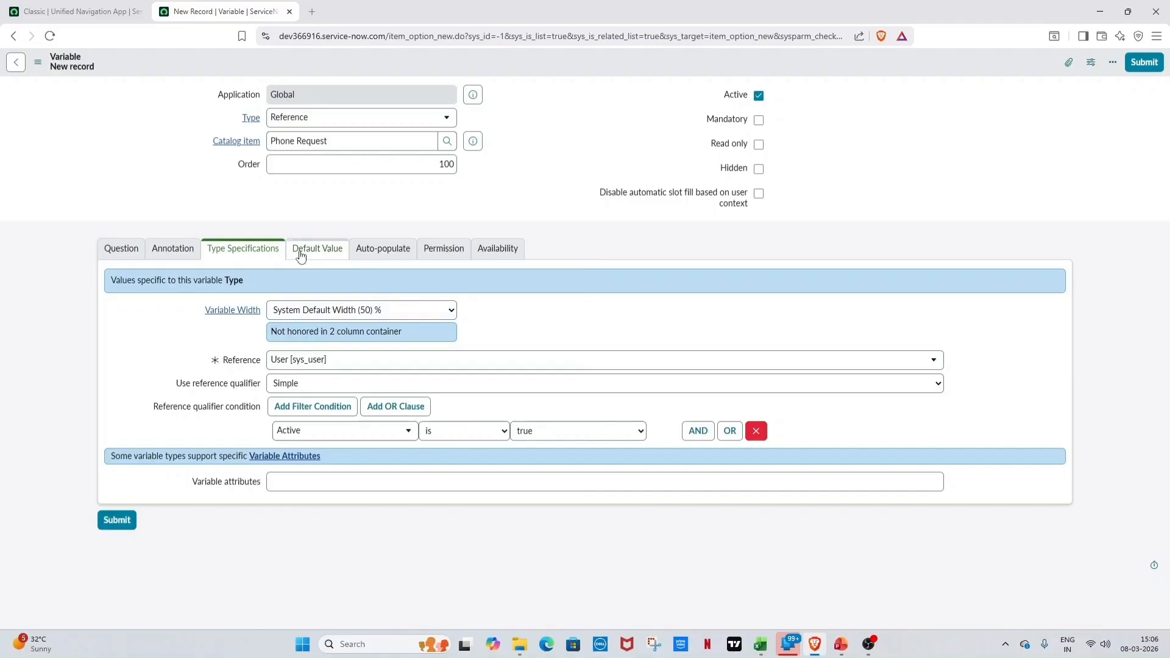
Save the Requester variable and return to the Phone Request catalog item
right_click(686, 73)
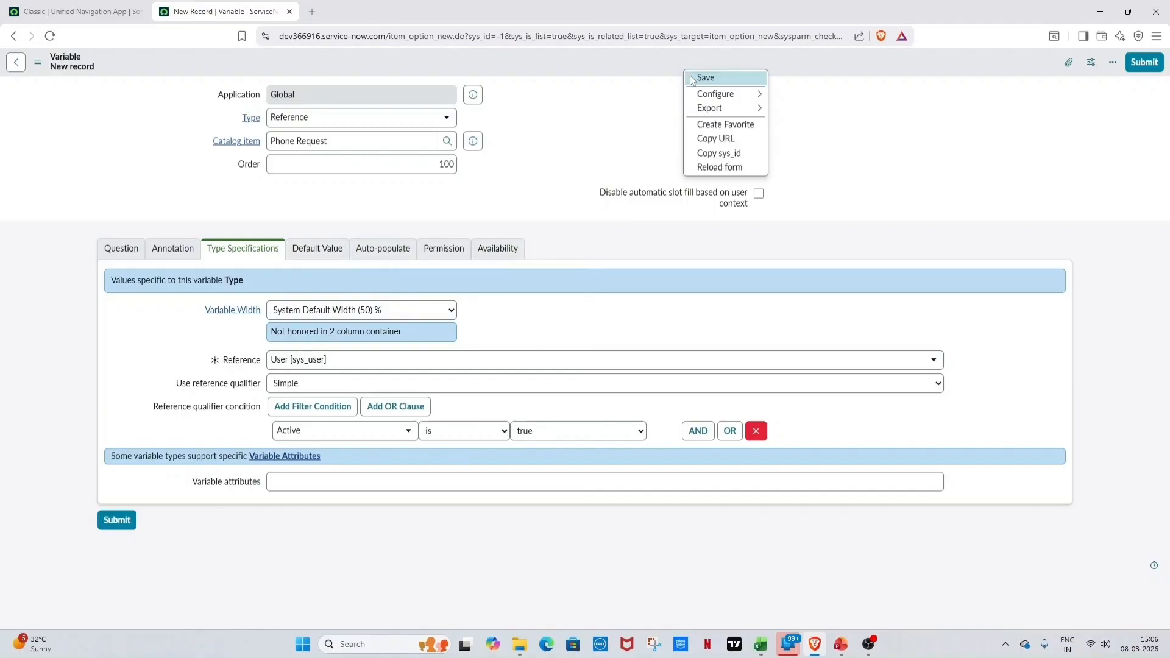
left_click(693, 77)
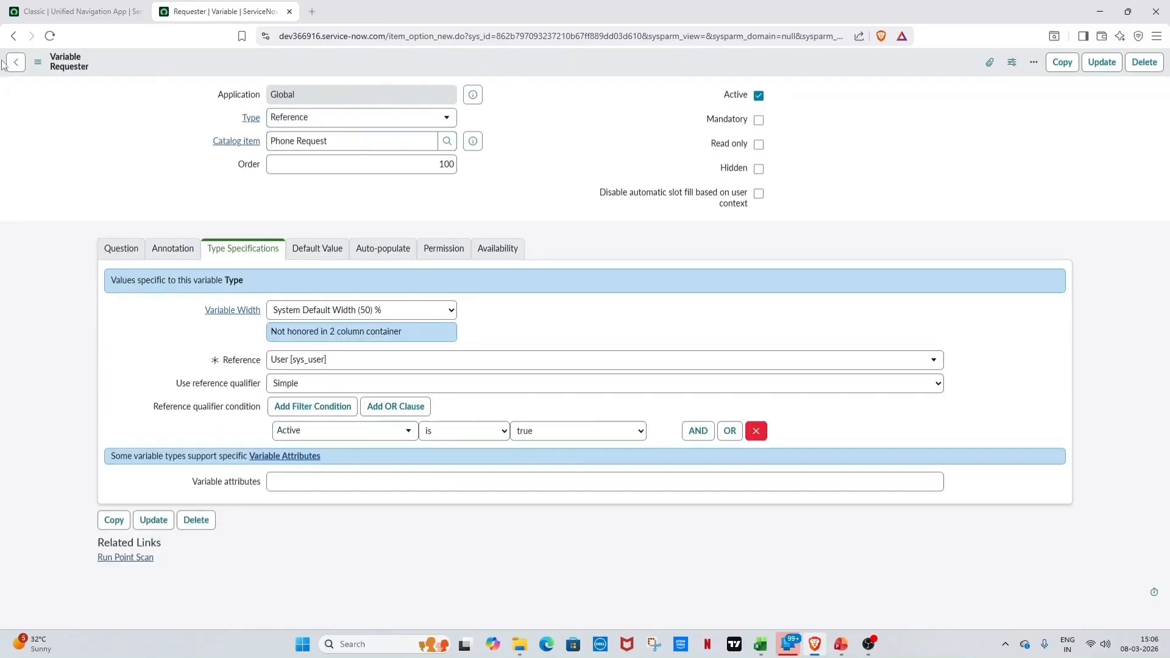
right_click(14, 40)
left_click(47, 76)
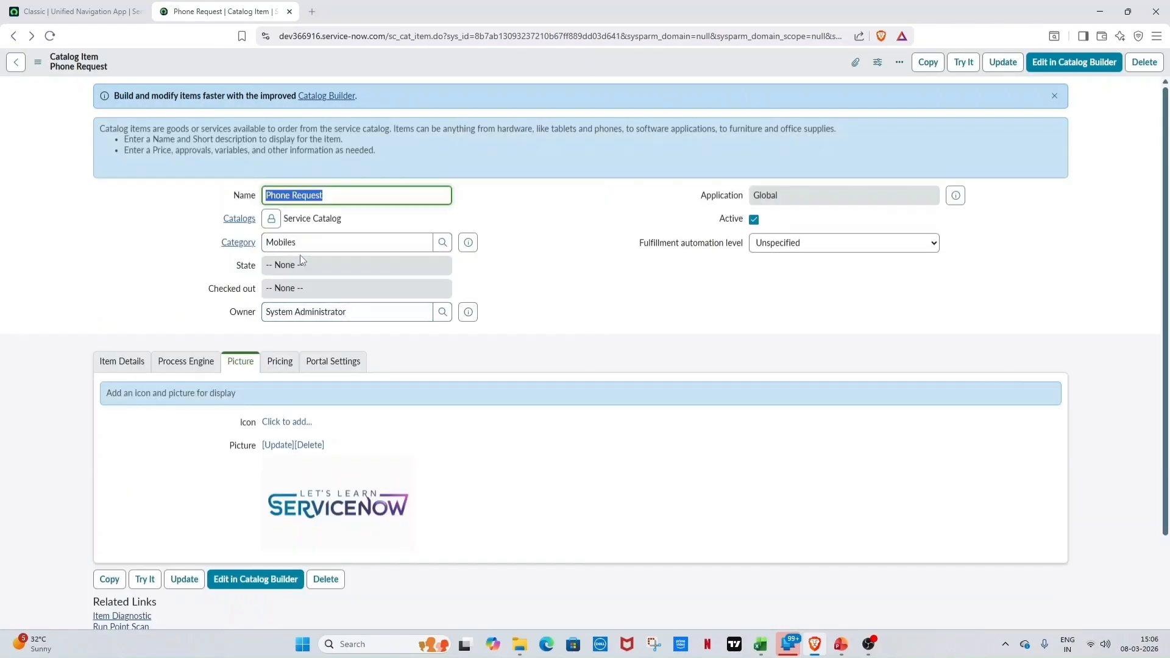
Copy the question Manager from row 21 of the Excel sheet and start another variable for Phone Request in ServiceNow
scroll(294, 332, "down", 2)
key("alt+Tab")
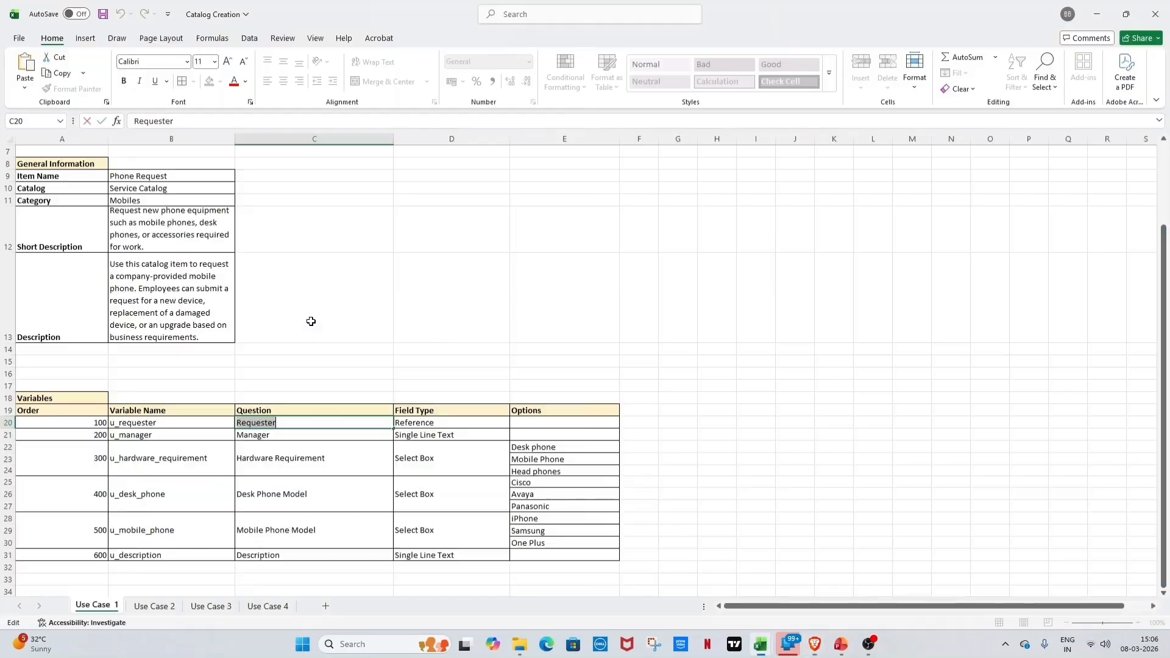
left_click(246, 435)
key("ctrl+c")
key("alt+Tab")
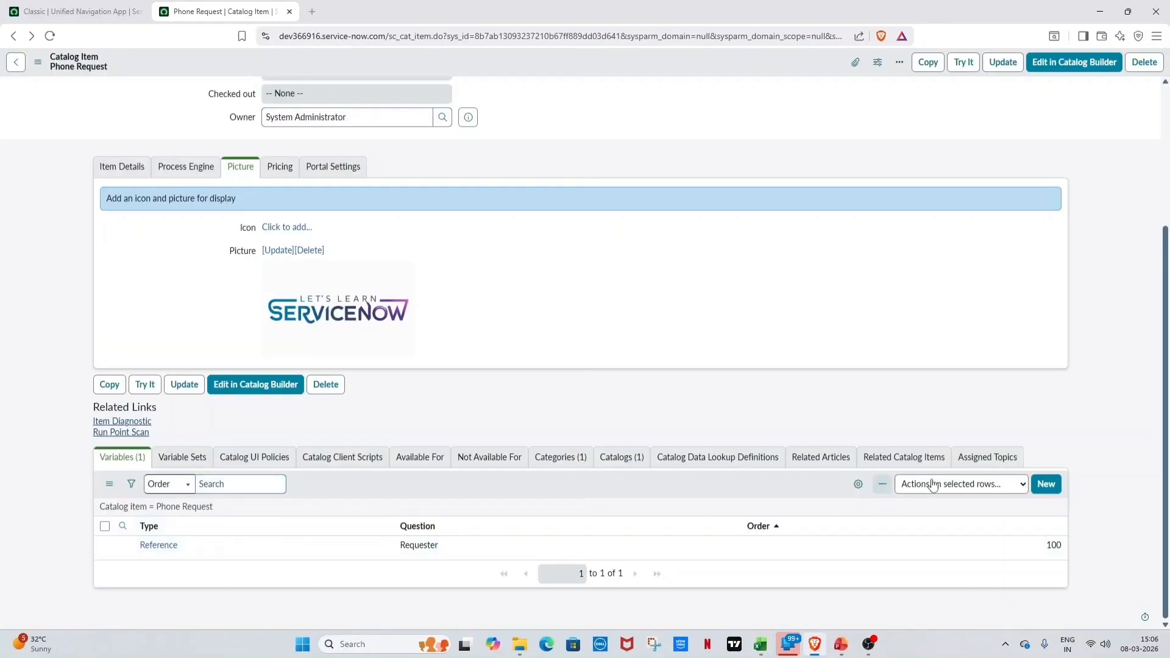
left_click(1046, 484)
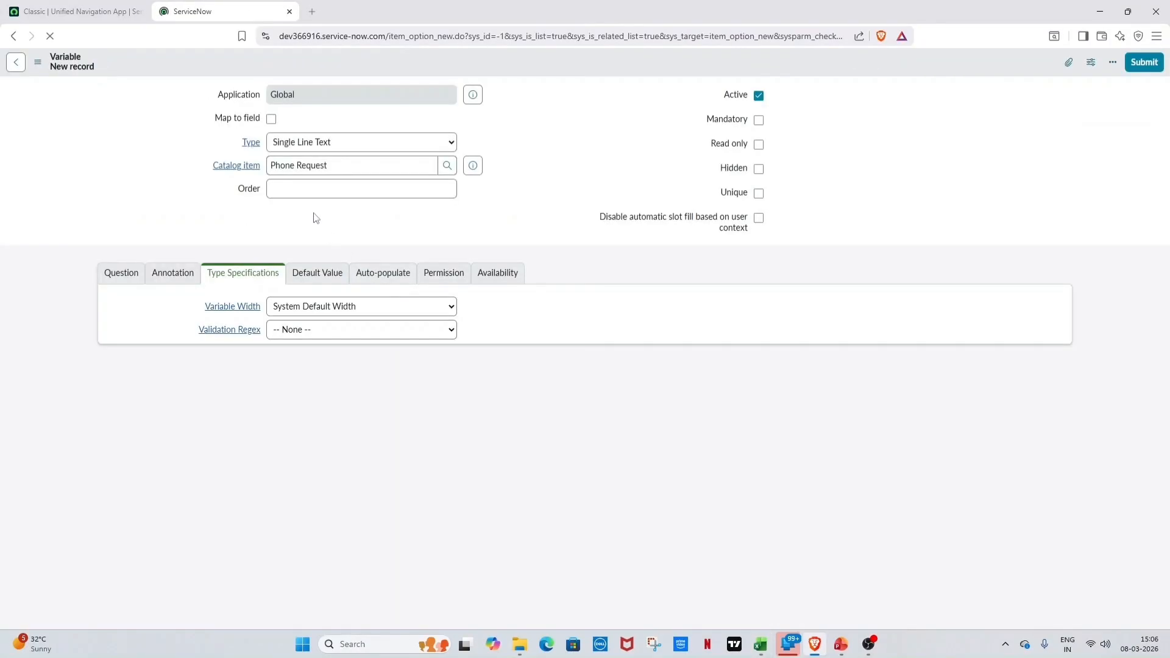
Give the new Single Line Text variable order 200, the question Manager and the name u_manager
left_click(341, 192)
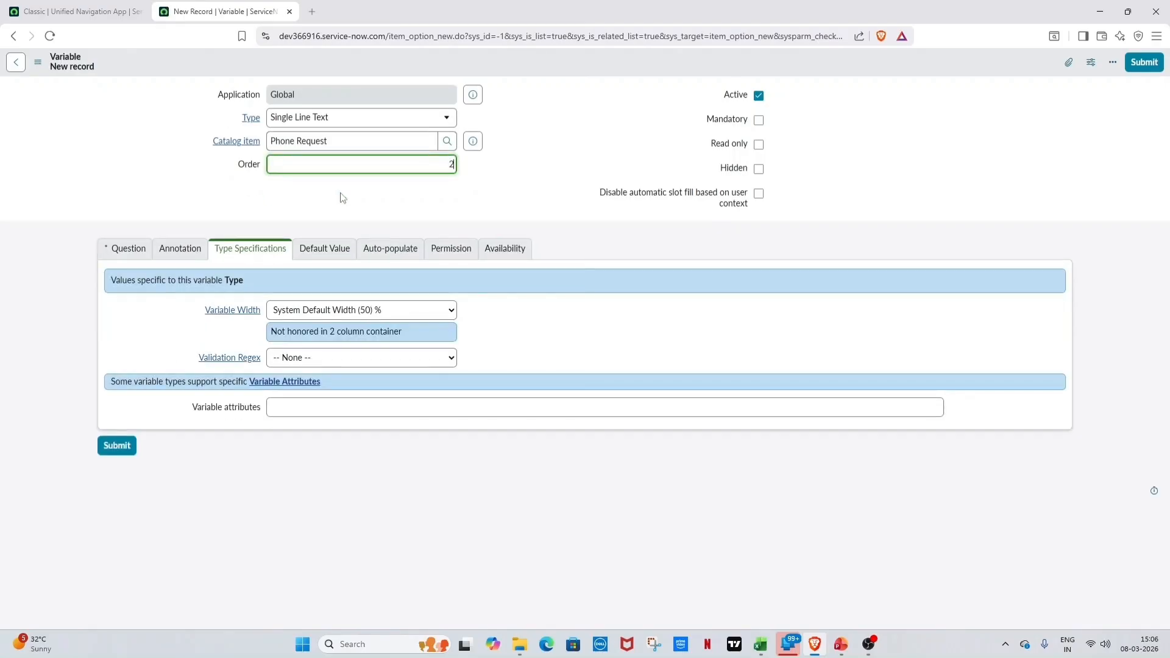
left_click(128, 248)
left_click(314, 309)
type("Manager")
left_click(272, 334)
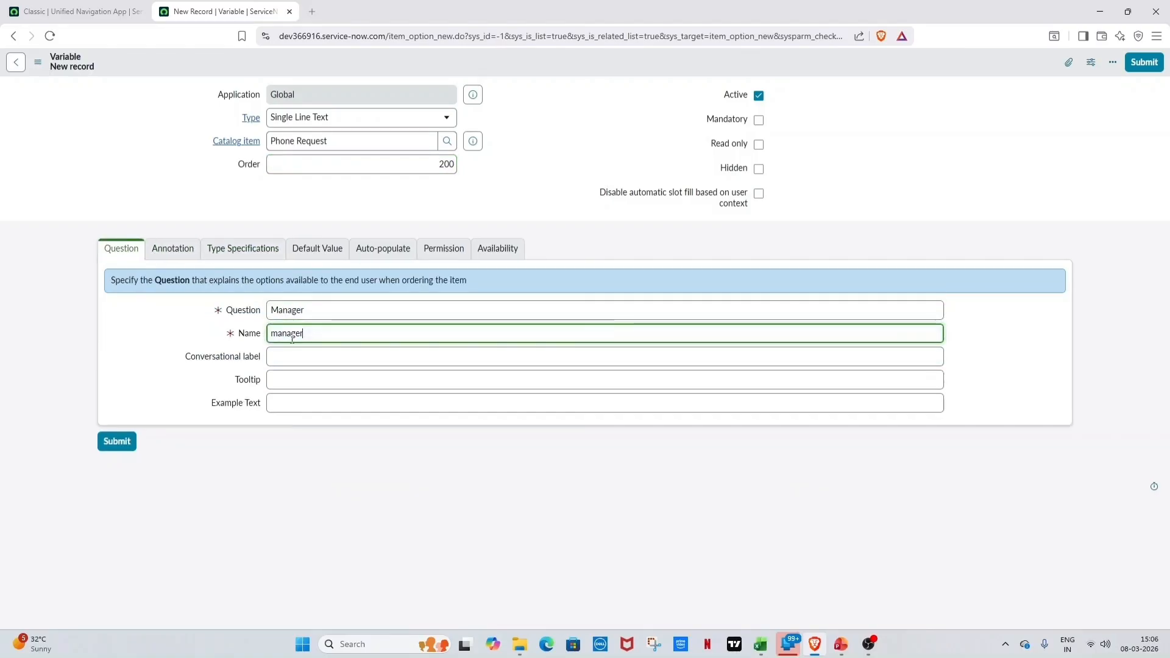
type("u_")
left_click(313, 213)
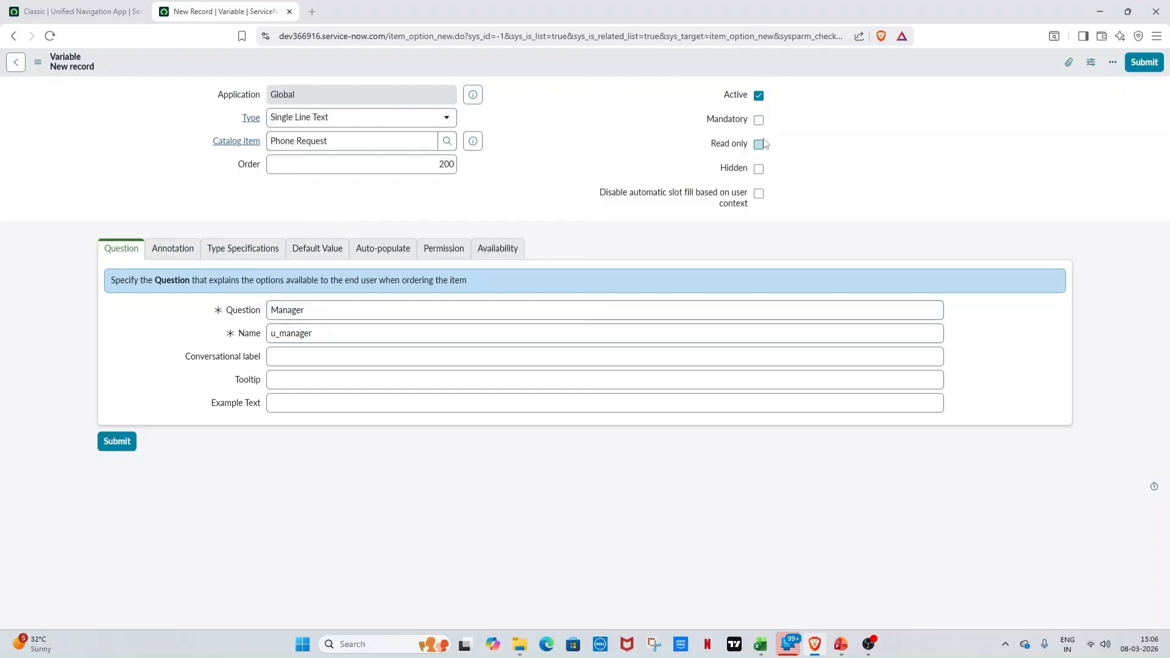
Save the Manager variable and return to the Phone Request catalog item
right_click(654, 73)
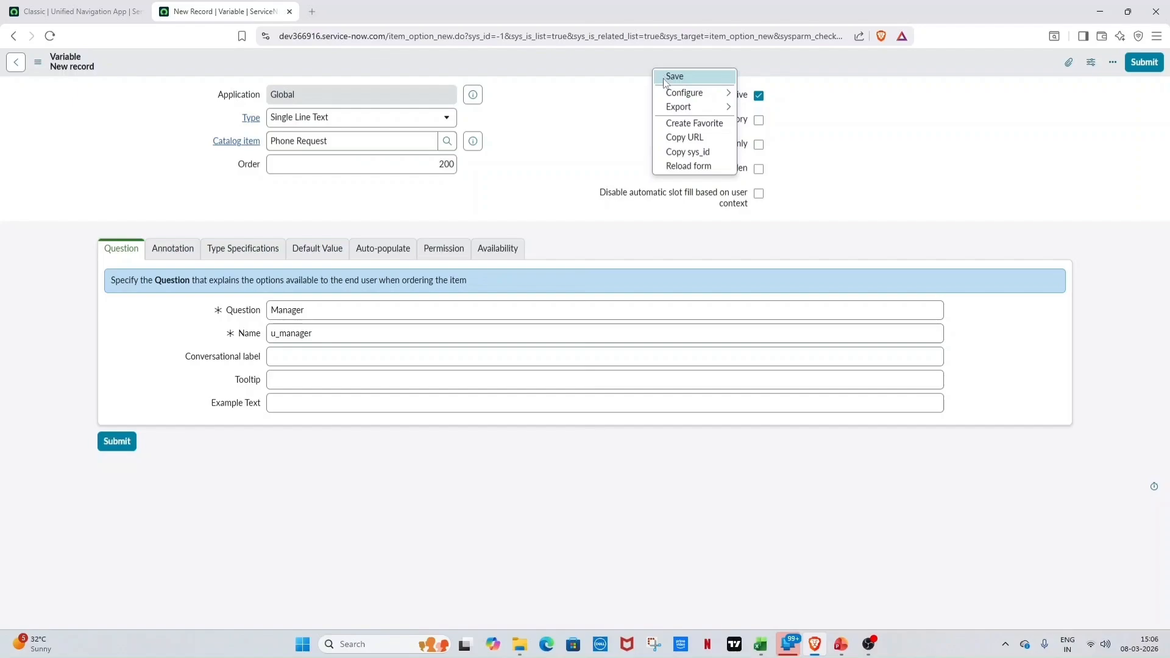
left_click(663, 78)
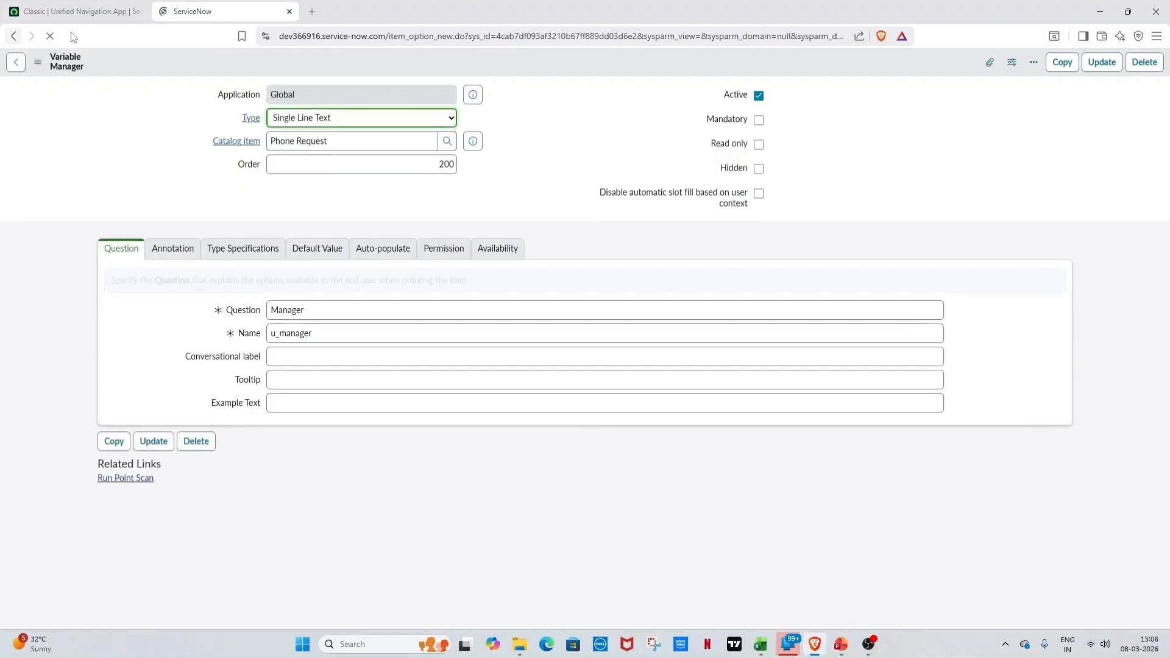
right_click(15, 42)
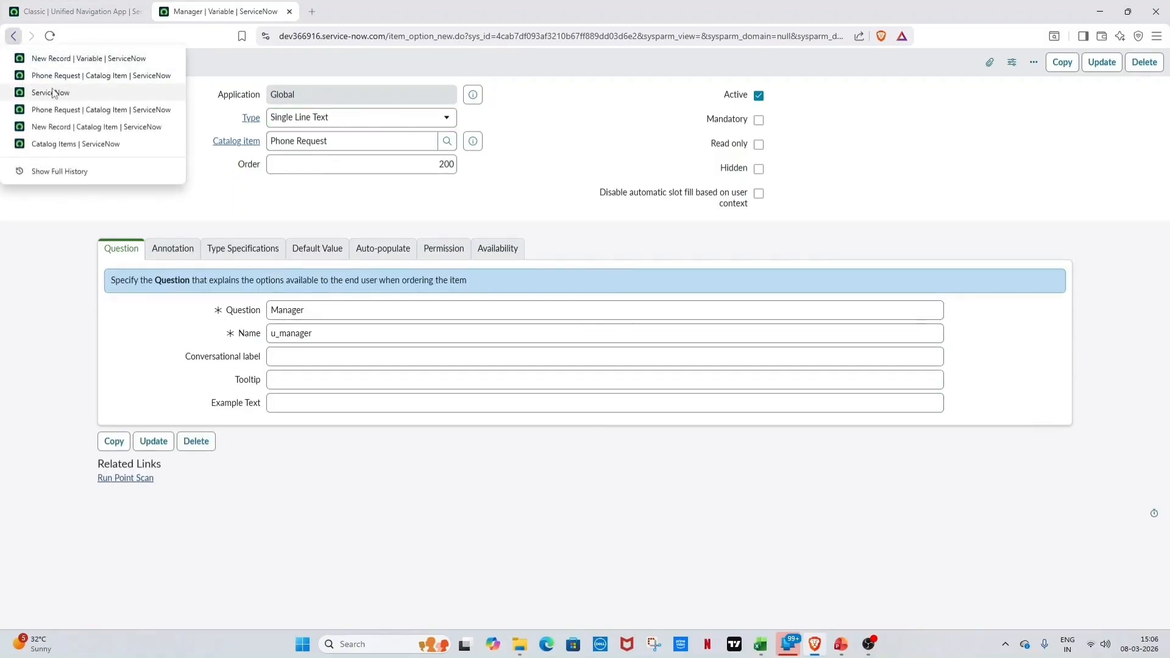
left_click(58, 85)
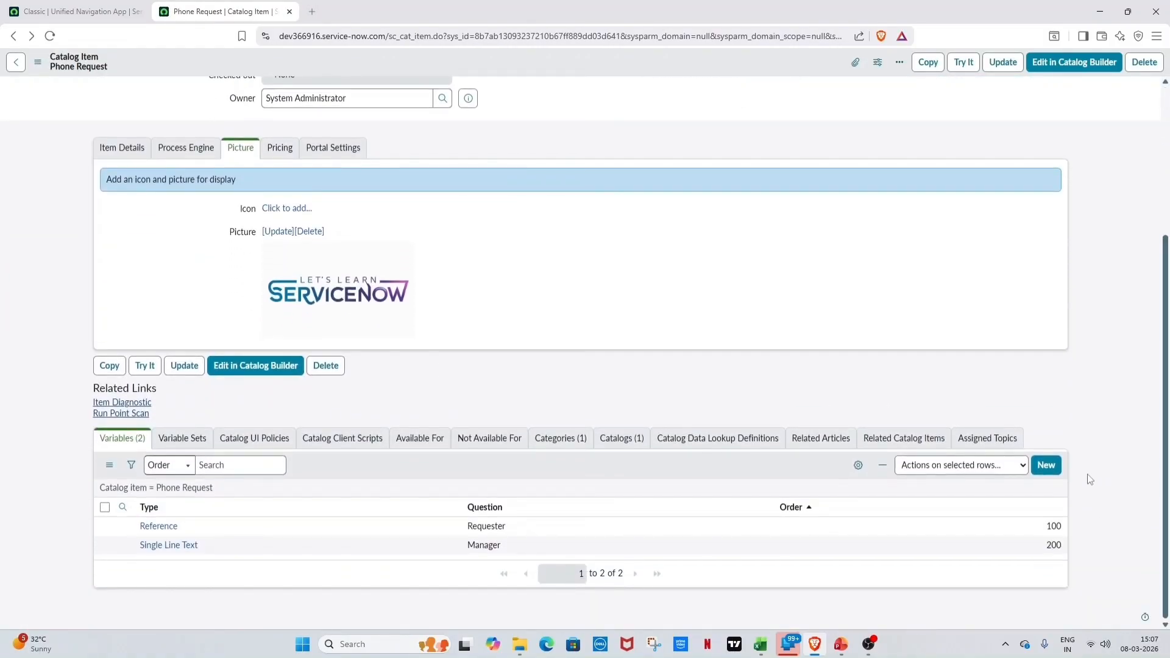
Start a third variable for Phone Request and copy the question Hardware Requirement from row 22 of the Excel sheet
left_click(1045, 465)
key("alt+Tab")
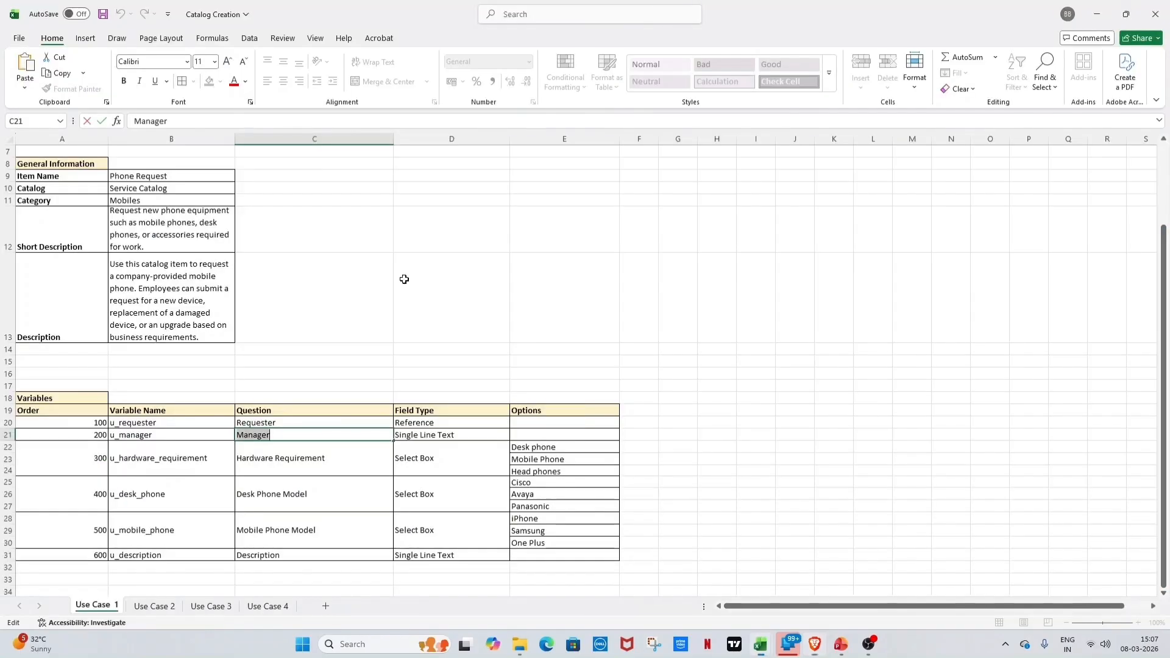
left_click(295, 461)
key("ctrl+c")
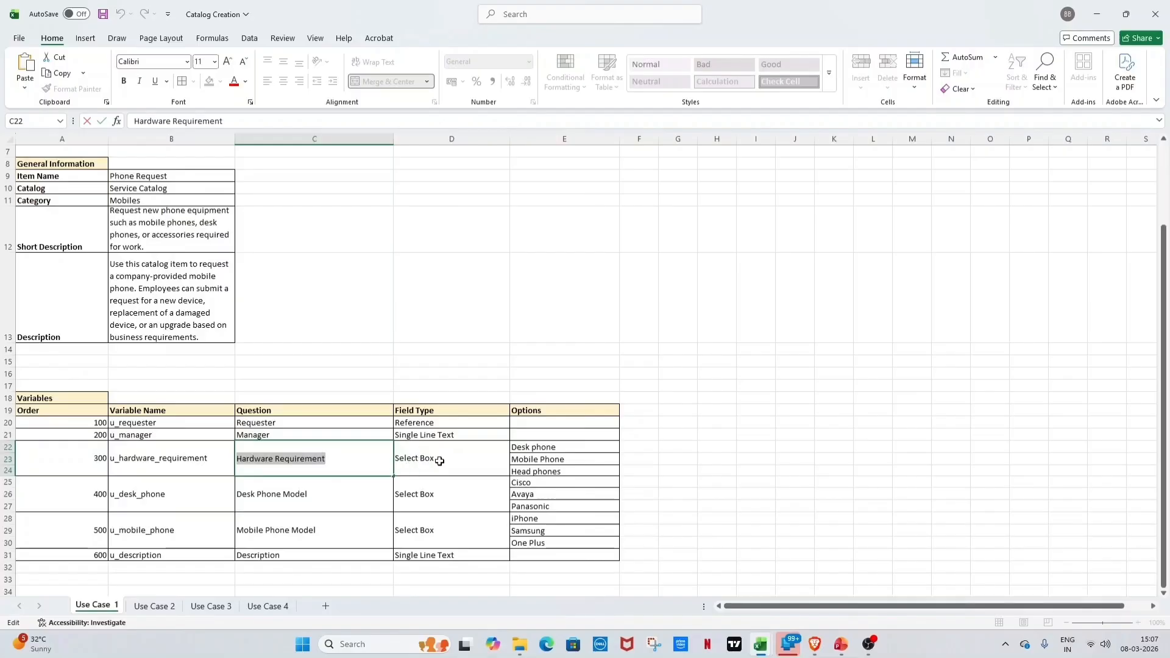
key("alt+Tab")
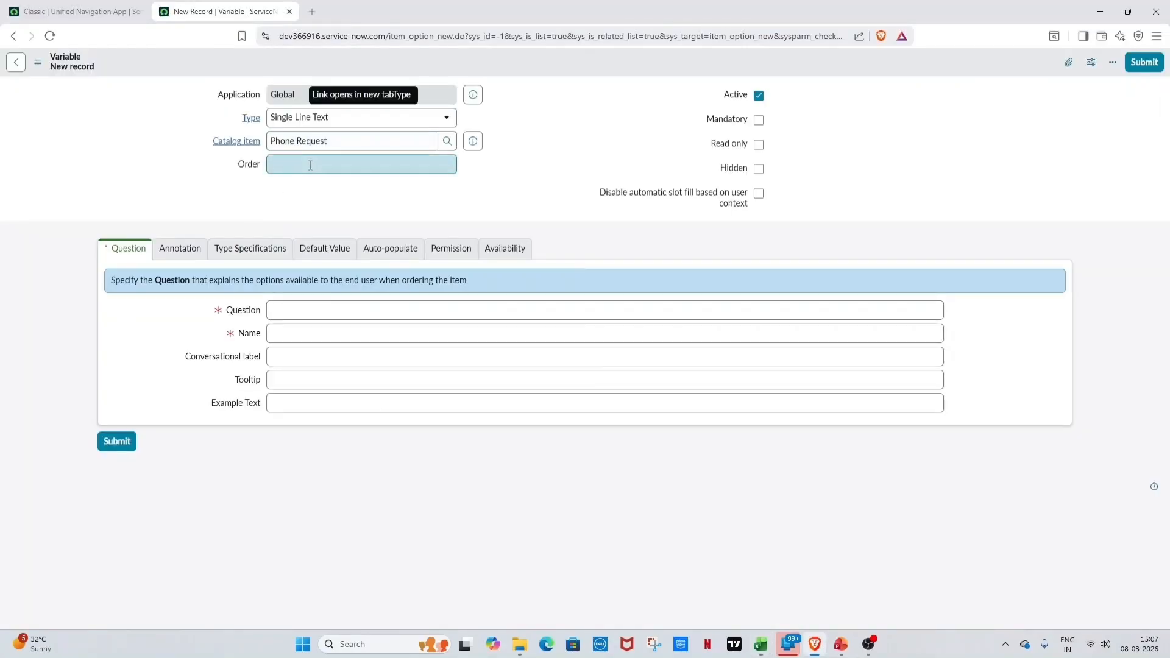
Set the new variable's type to Select Box and its order to 300
left_click(311, 165)
left_click(311, 119)
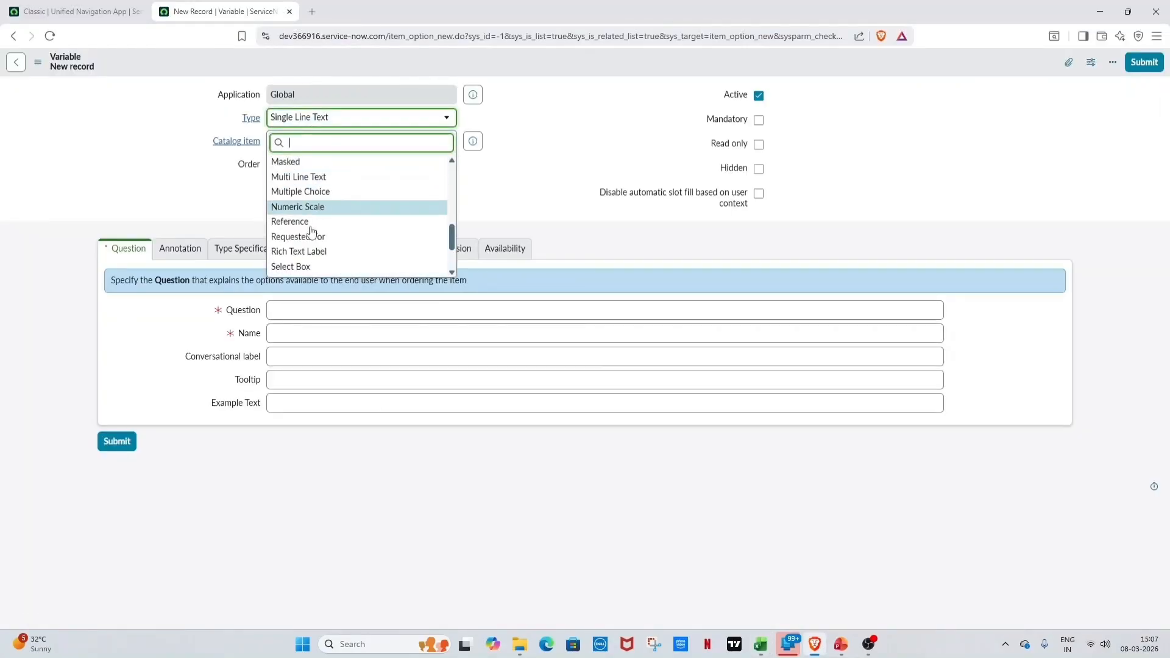
left_click(310, 267)
left_click(332, 163)
type("300")
Enter Hardware Requirement as the variable's question, name it u_hardware_requirement and save the record
left_click(304, 308)
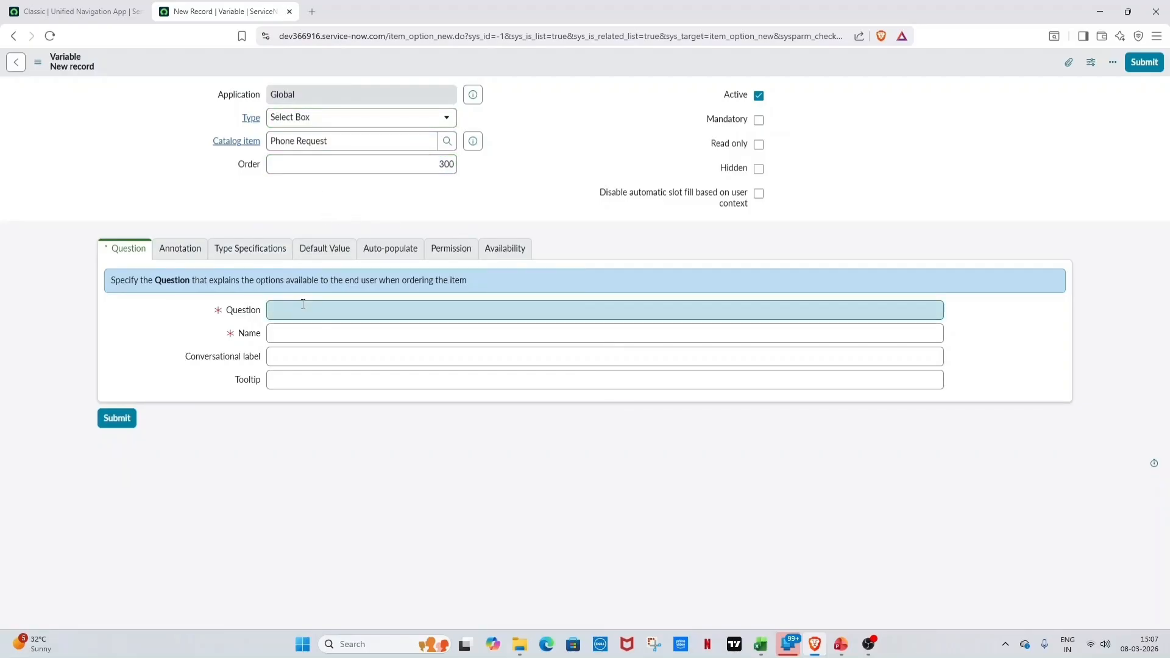
type("Hardware Requirement")
left_click(308, 337)
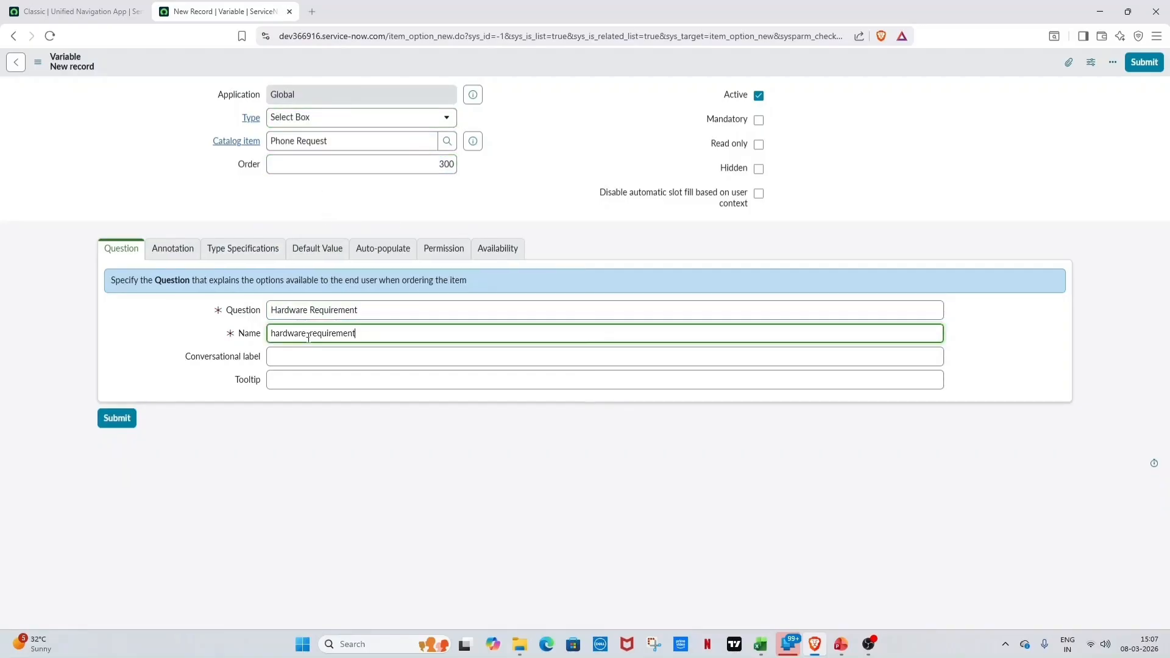
left_click(270, 336)
type("u_")
left_click(268, 510)
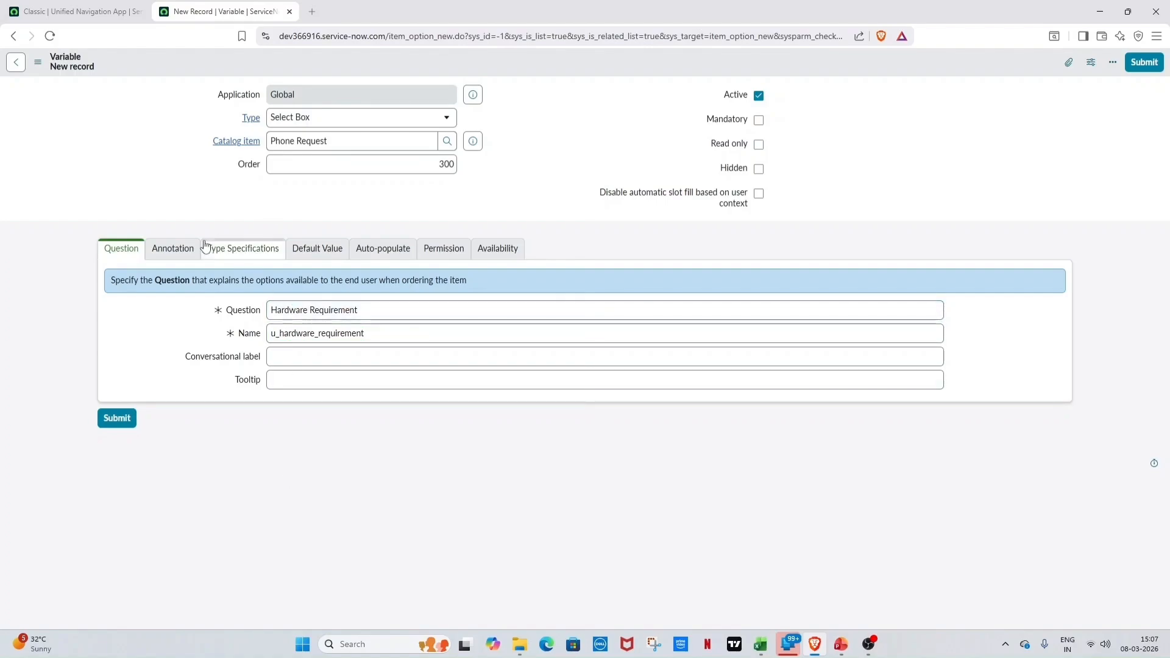
right_click(881, 78)
left_click(888, 79)
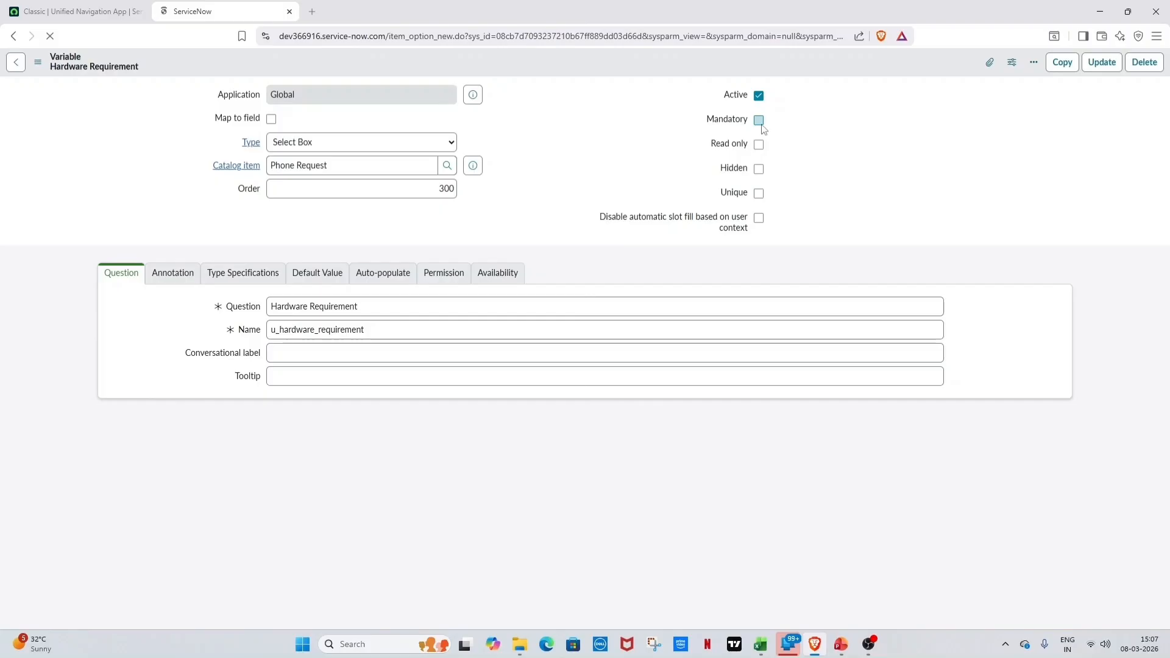
Make the Hardware Requirement variable mandatory and save the record
left_click(758, 120)
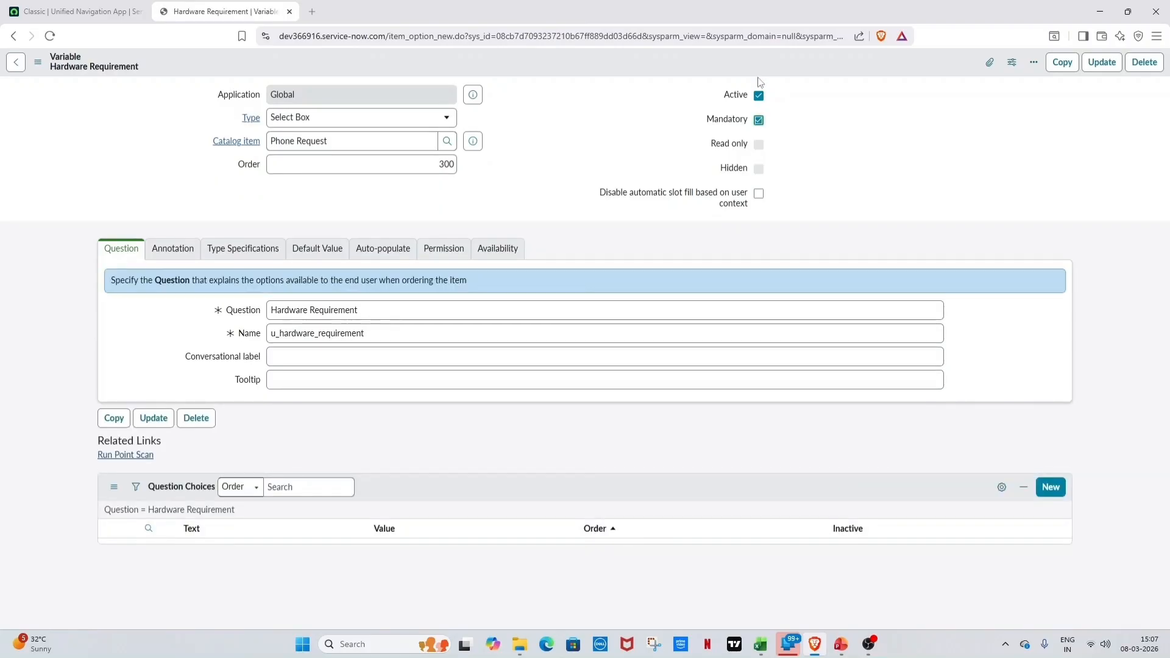
right_click(711, 63)
left_click(714, 74)
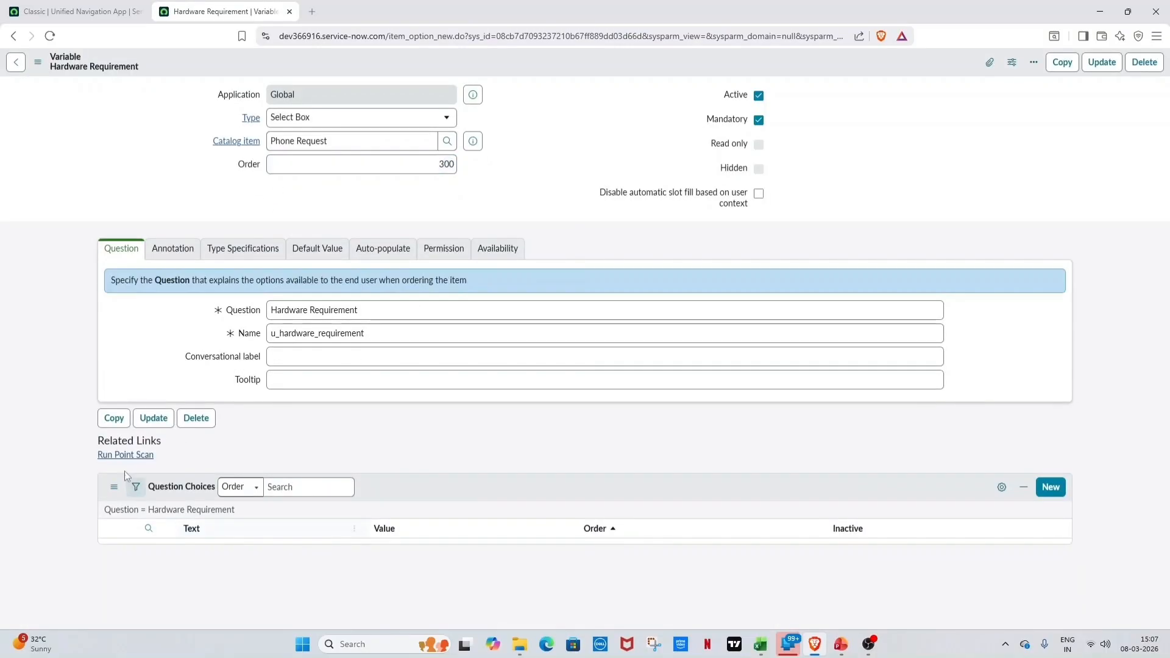
Start a new question choice for Hardware Requirement and copy Desk phone from cell E22 of the Excel sheet into its text
key("alt+Tab")
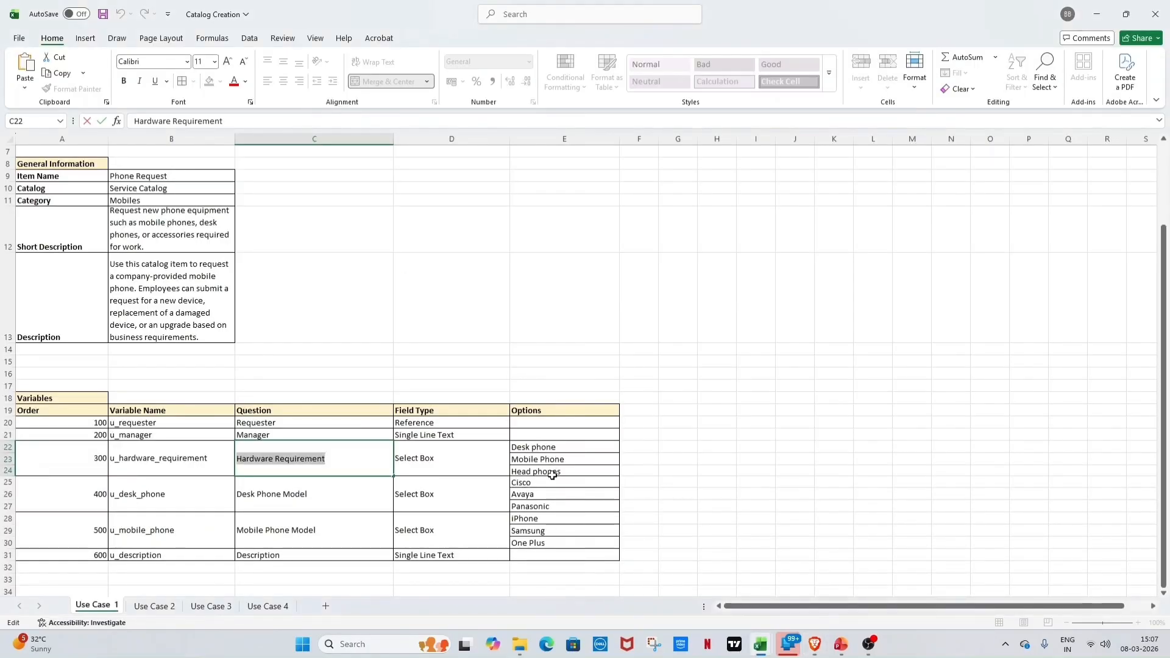
key("ctrl+c")
key("alt+Tab")
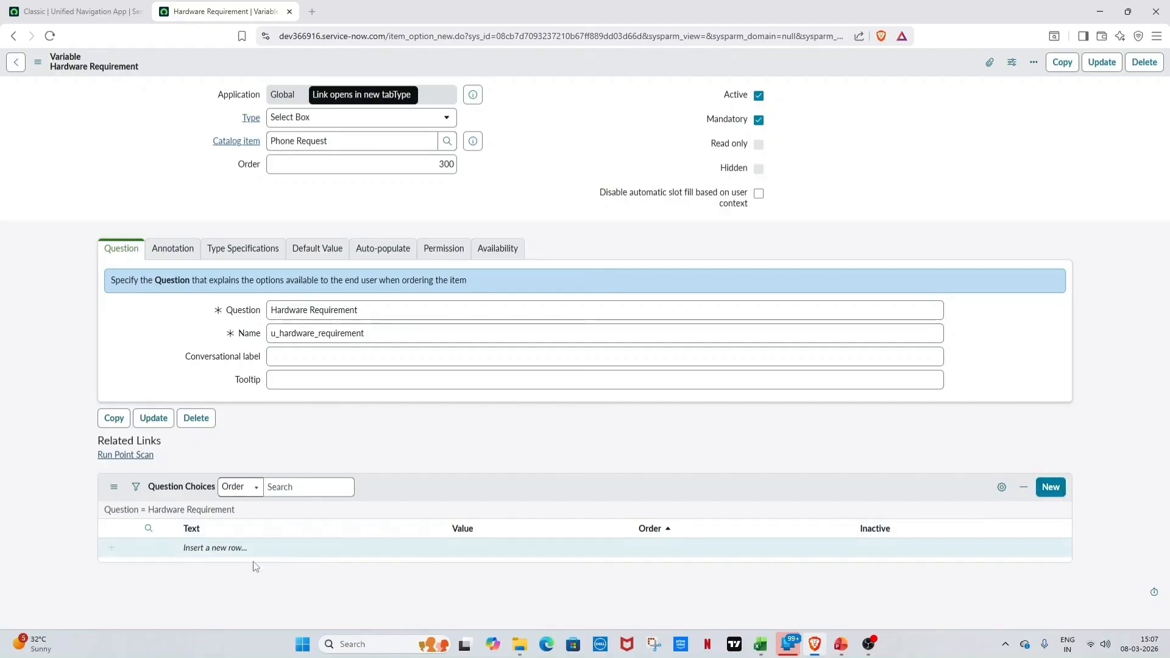
left_click(1050, 486)
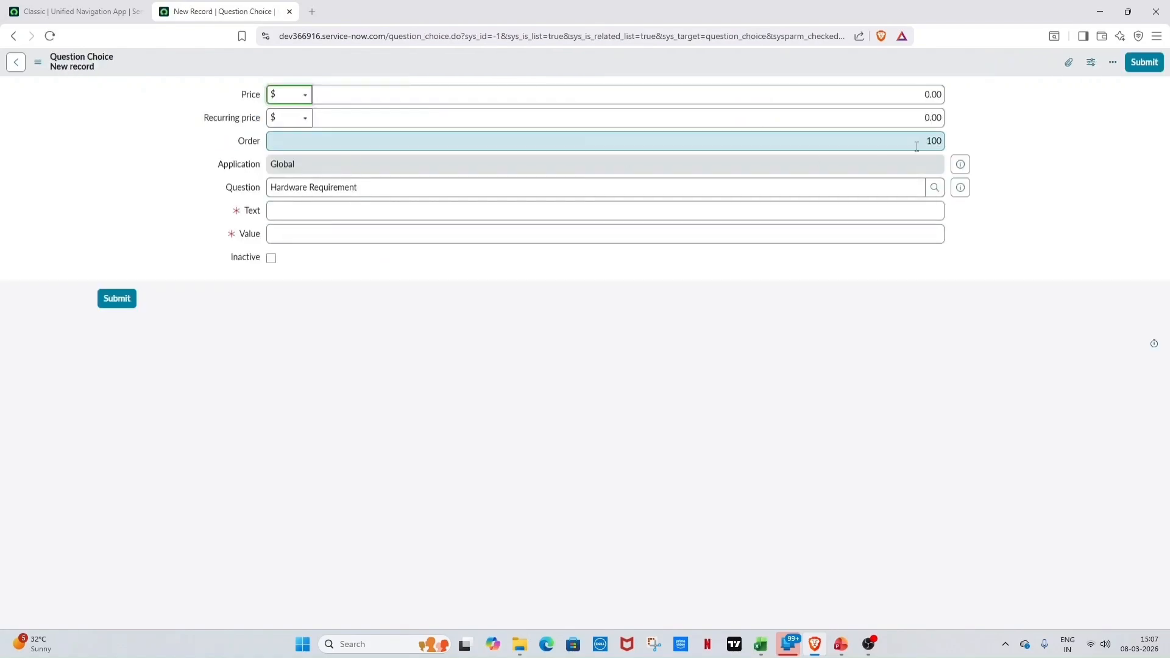
left_click_drag(912, 143, 960, 148)
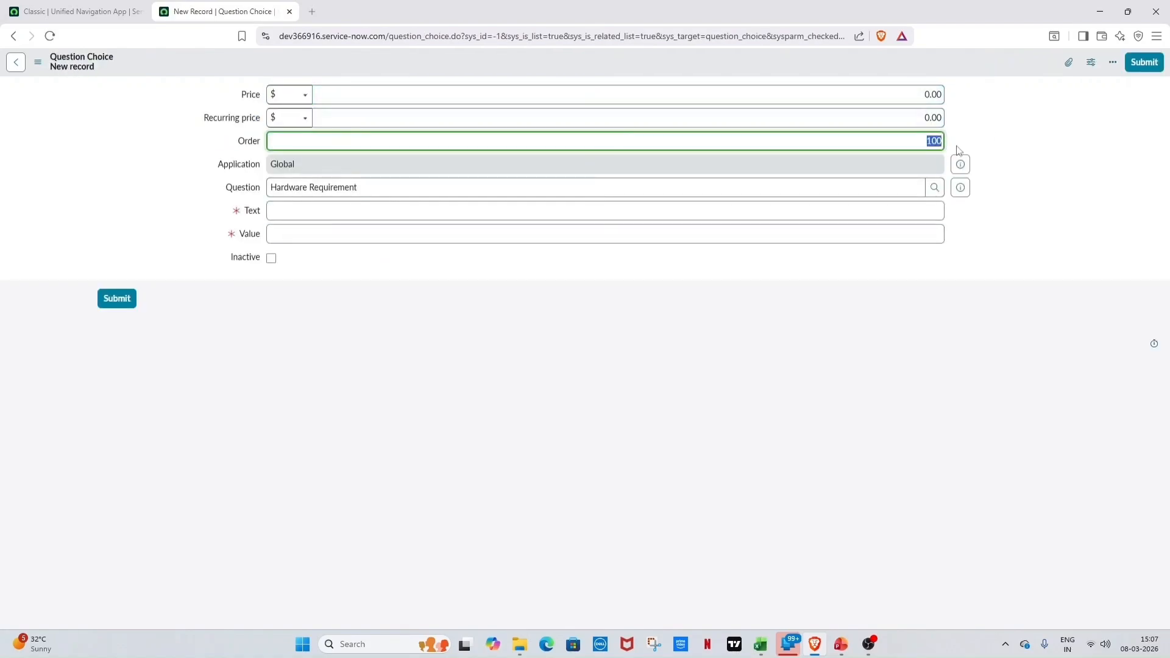
left_click(818, 202)
key("alt+Tab")
left_click(527, 456)
left_click(525, 447)
key("ctrl+c")
key("alt+Tab")
key("ctrl+v")
Enter Desk phone as the choice's value, save it and return to the Hardware Requirement variable
left_click(659, 256)
left_click(695, 231)
key("ctrl+v")
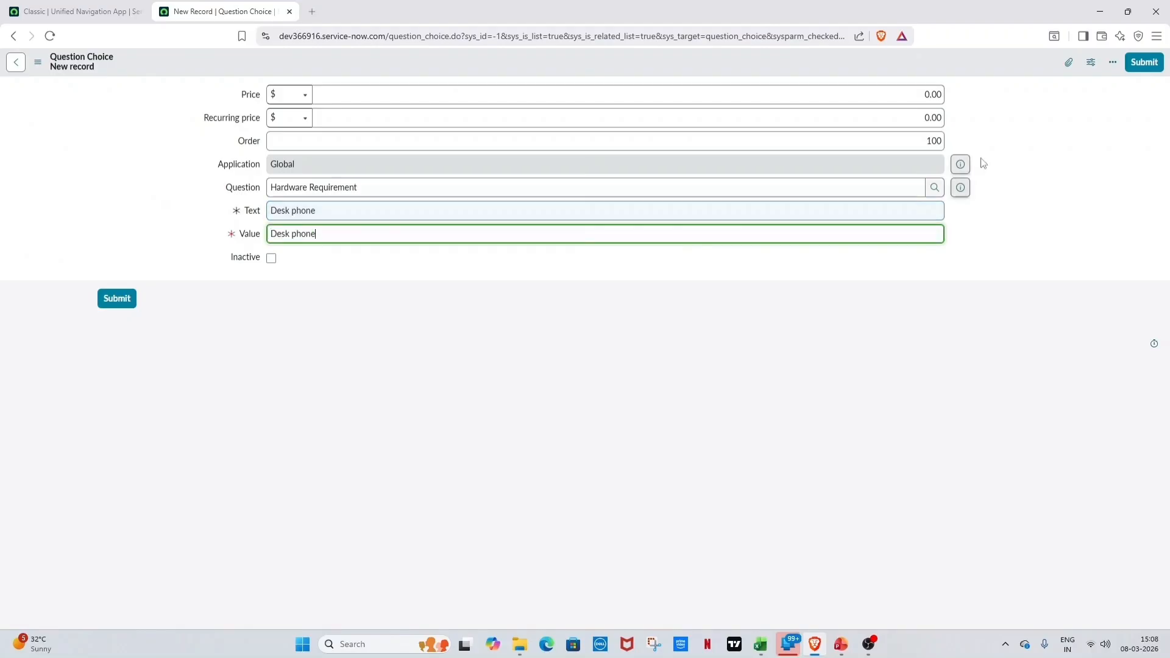
right_click(1016, 68)
left_click(1015, 71)
right_click(1016, 71)
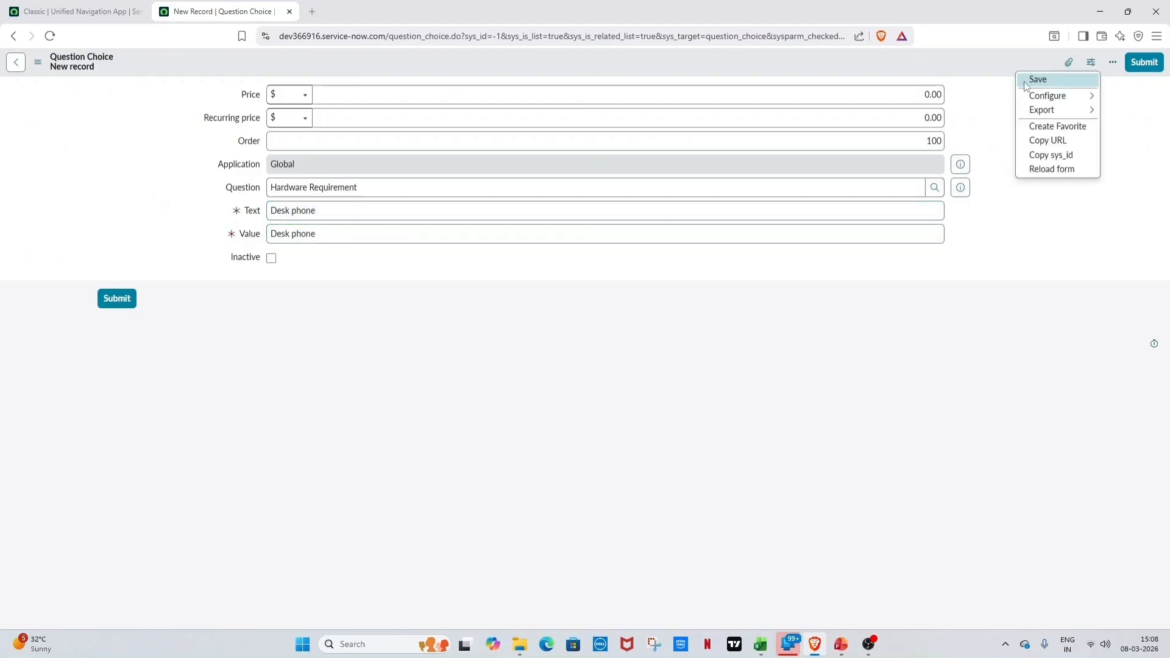
left_click(1022, 78)
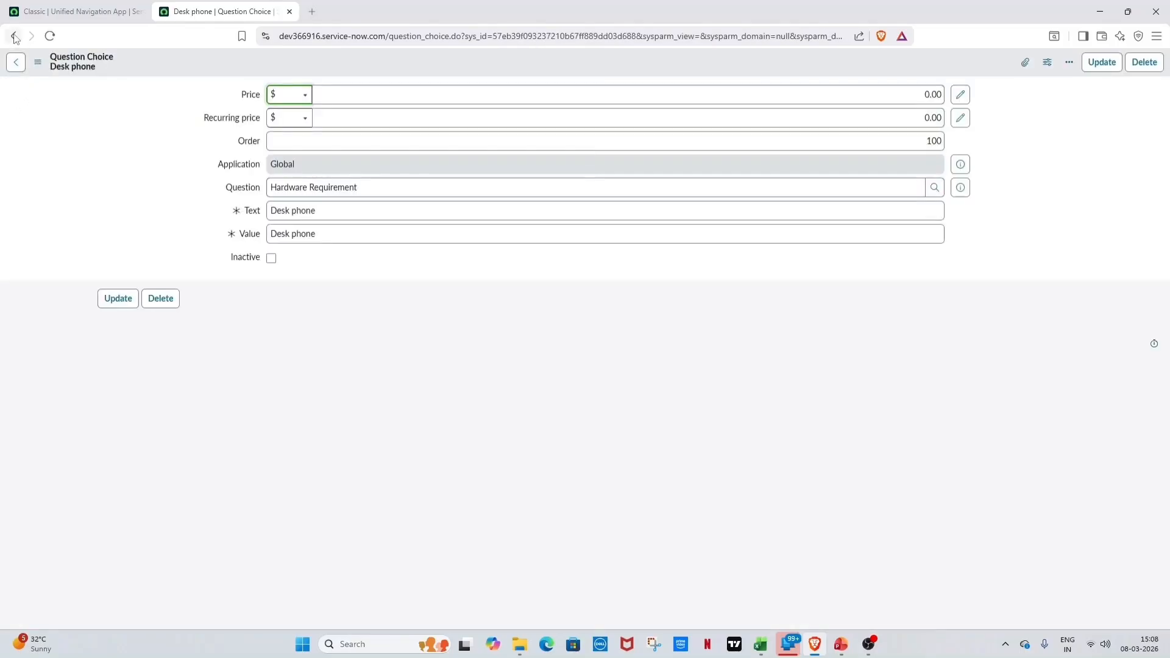
right_click(13, 37)
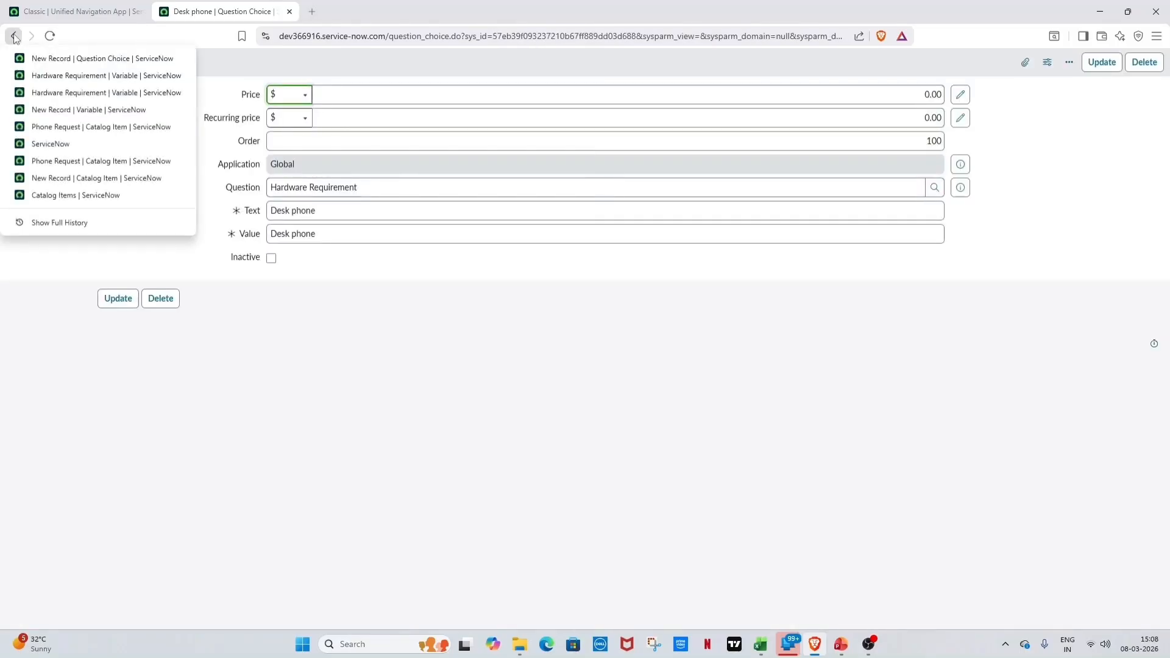
left_click(56, 78)
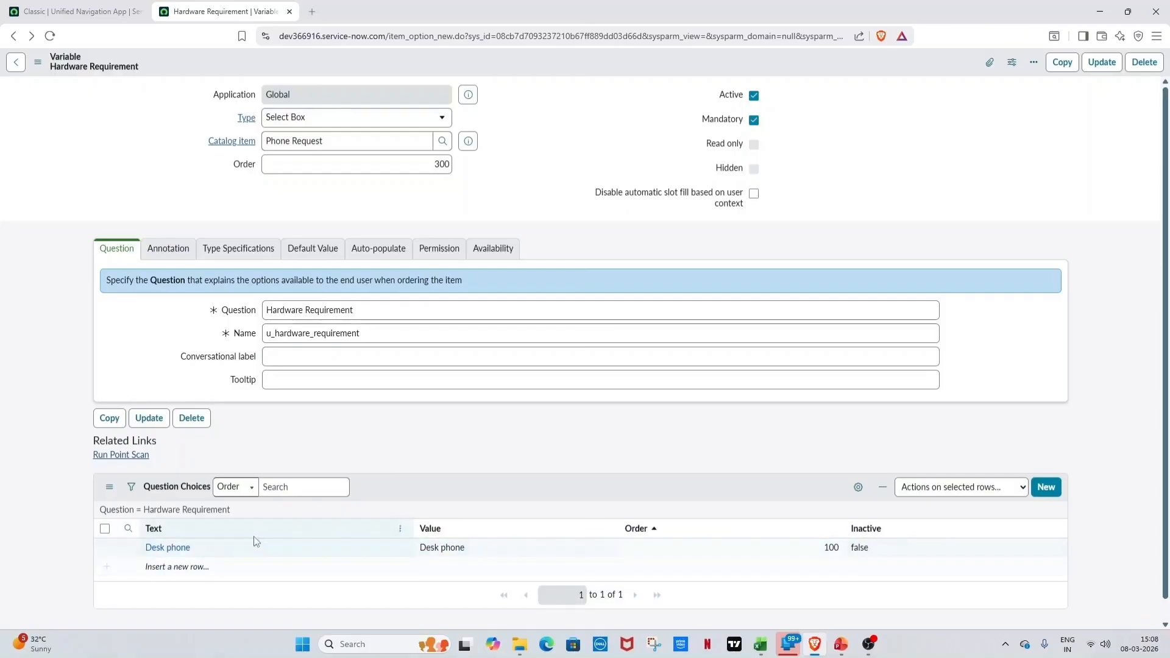
Copy Mobile Phone from the Excel options and enter it as the text of a new question choice row
key("alt+Tab")
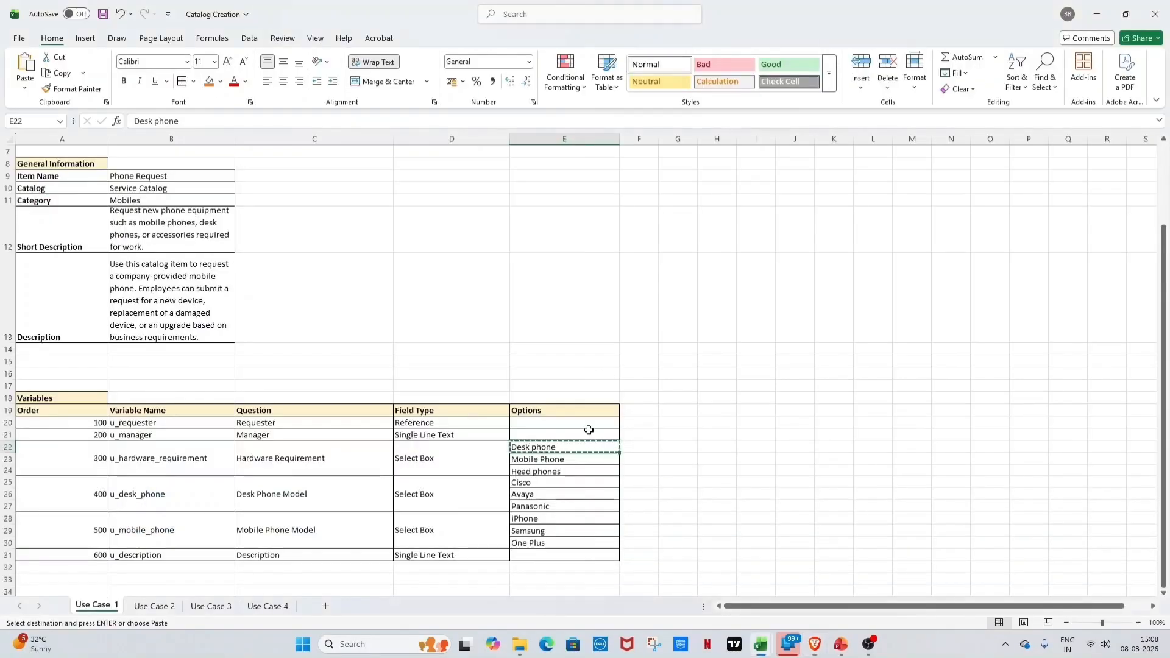
key("ctrl+Down")
double_click(559, 462)
left_click_drag(512, 459, 642, 460)
key("alt+Tab")
left_click(163, 545)
key("ctrl+v")
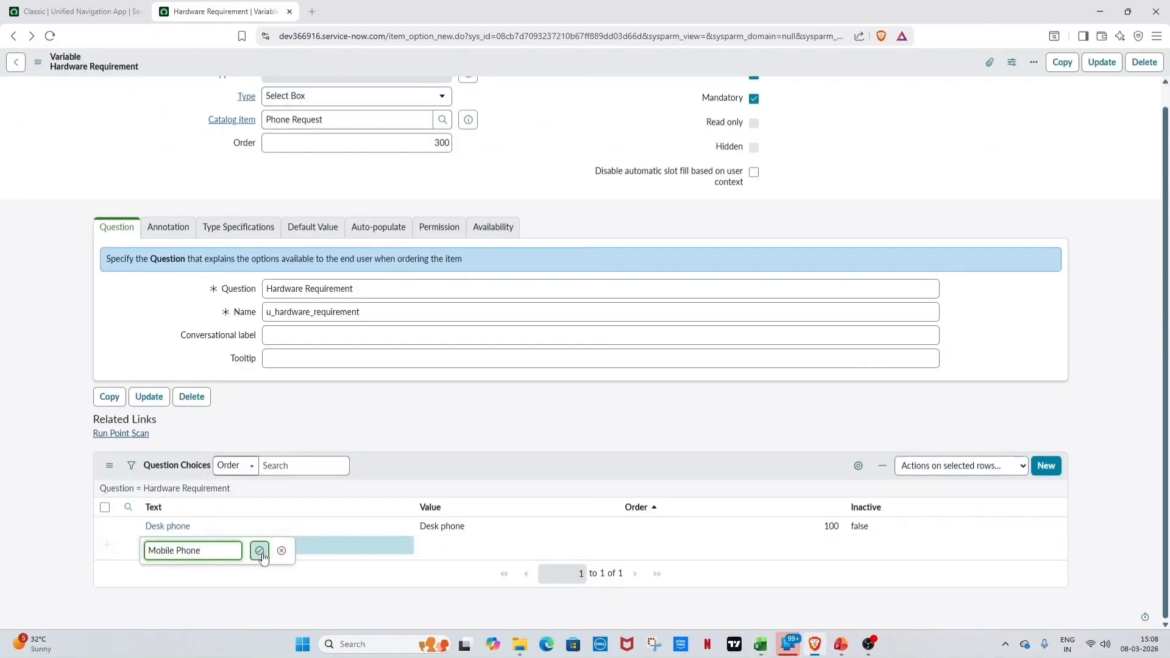
left_click(258, 552)
Set the Mobile Phone choice's value to Mobile Phone and its order to 200, and save the row
double_click(420, 543)
double_click(504, 547)
key("ctrl+v")
left_click(543, 551)
double_click(691, 546)
type("200")
left_click(757, 550)
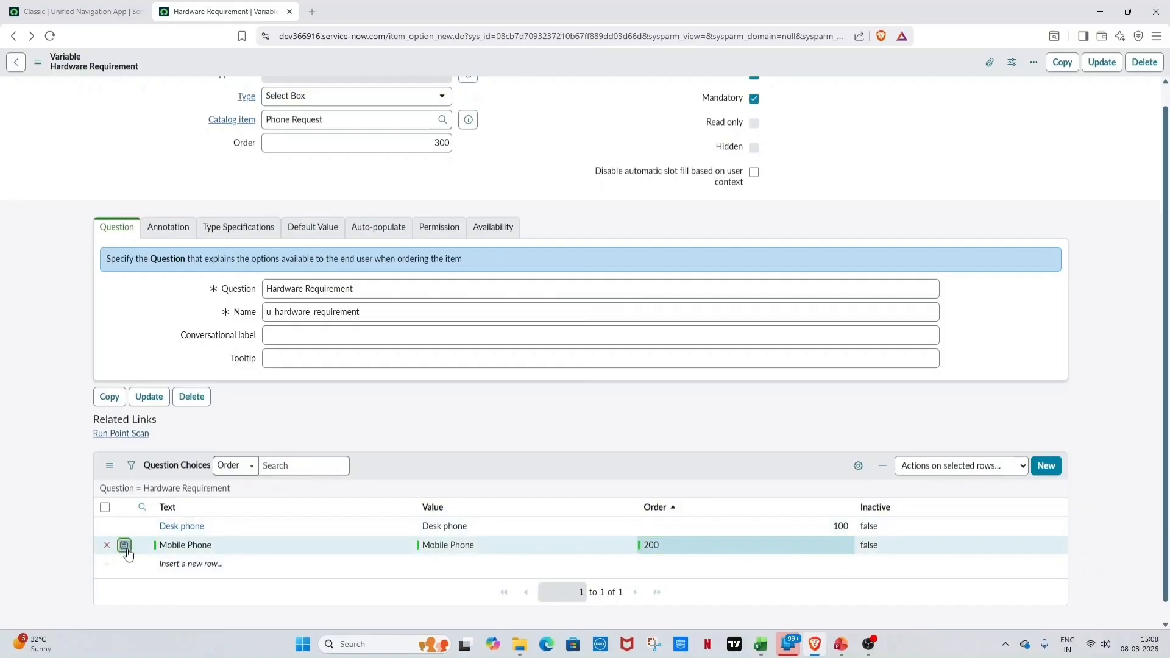
left_click(125, 547)
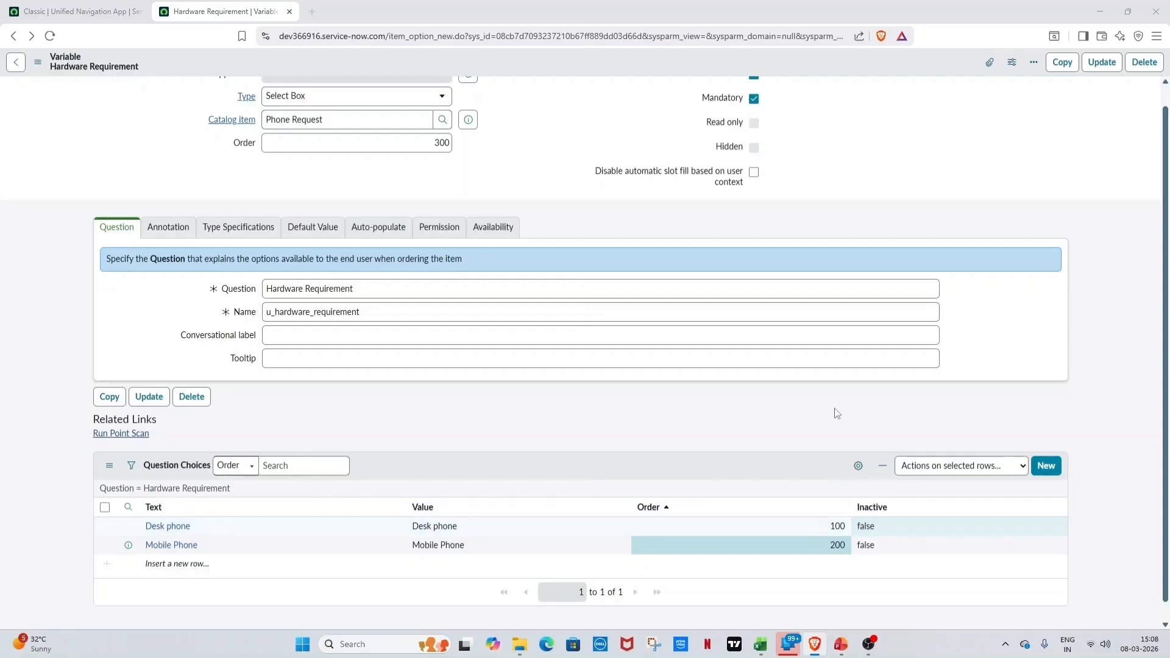
Copy Head phones from the Excel options and enter it as the text of a third question choice row
key("alt+Tab")
double_click(556, 471)
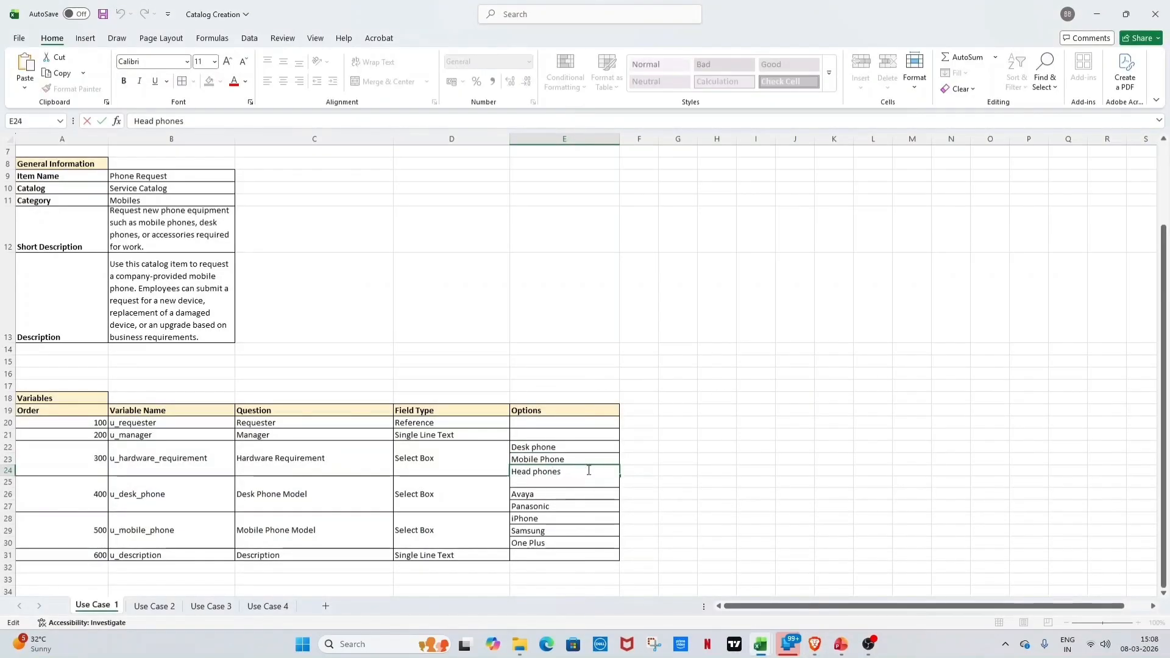
key("ctrl+a")
key("alt+Tab")
left_click(277, 545)
left_click(277, 545)
left_click(281, 551)
left_click(249, 568)
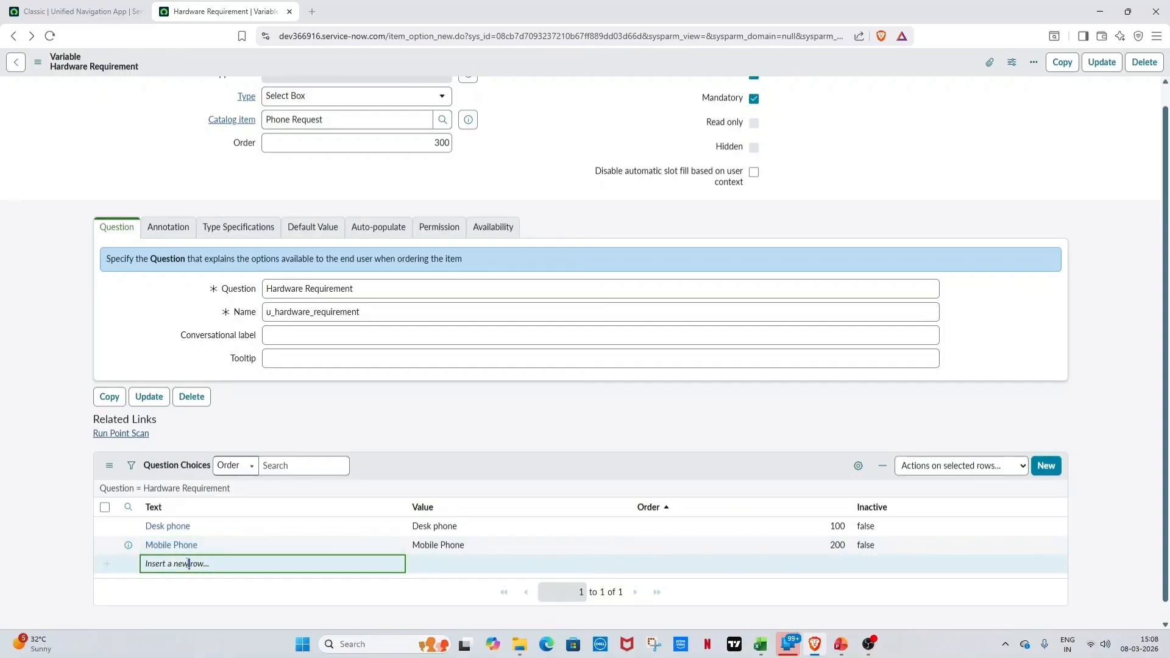
left_click(254, 568)
key("ctrl+v")
left_click(260, 569)
Give the Head phones choice the value Head phones and order 300, save the row and update the variable
left_click(433, 562)
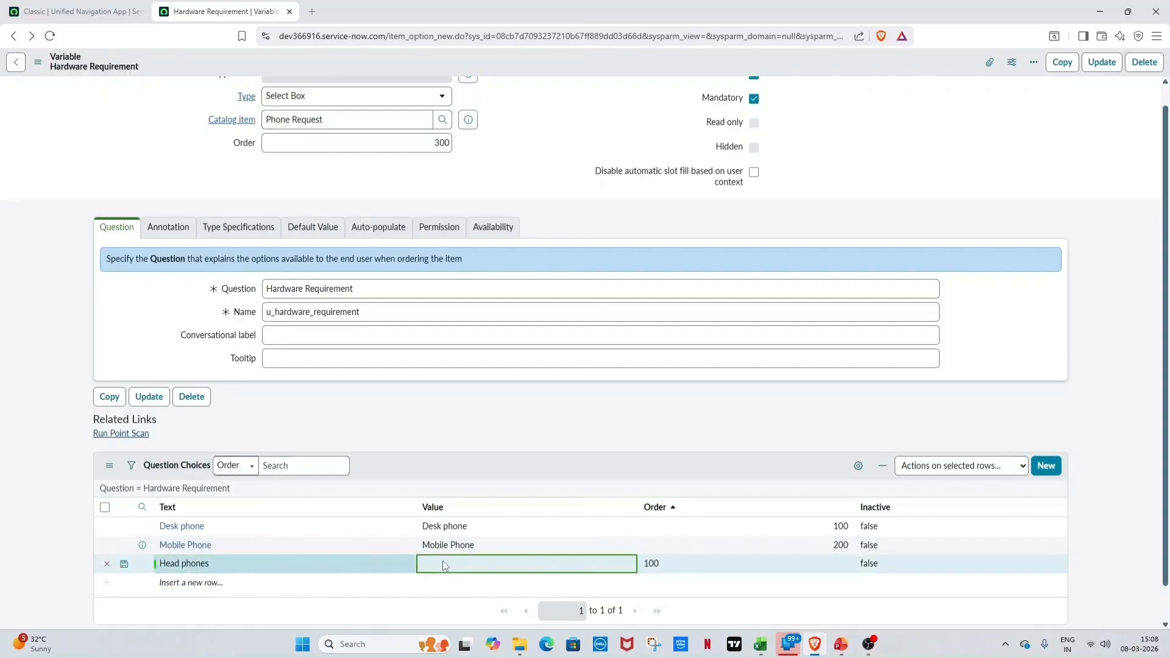
left_click(439, 563)
key("ctrl+v")
left_click(531, 571)
left_click(669, 563)
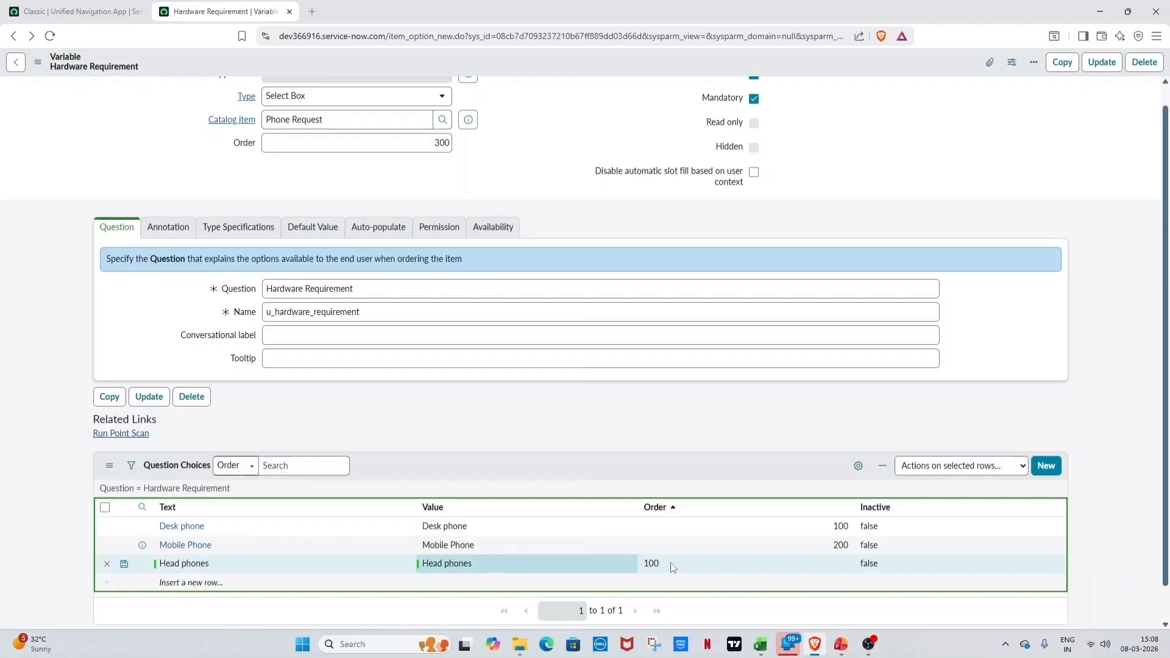
left_click(671, 563)
type("300")
left_click(758, 568)
left_click(124, 563)
scroll(798, 413, "up", 1)
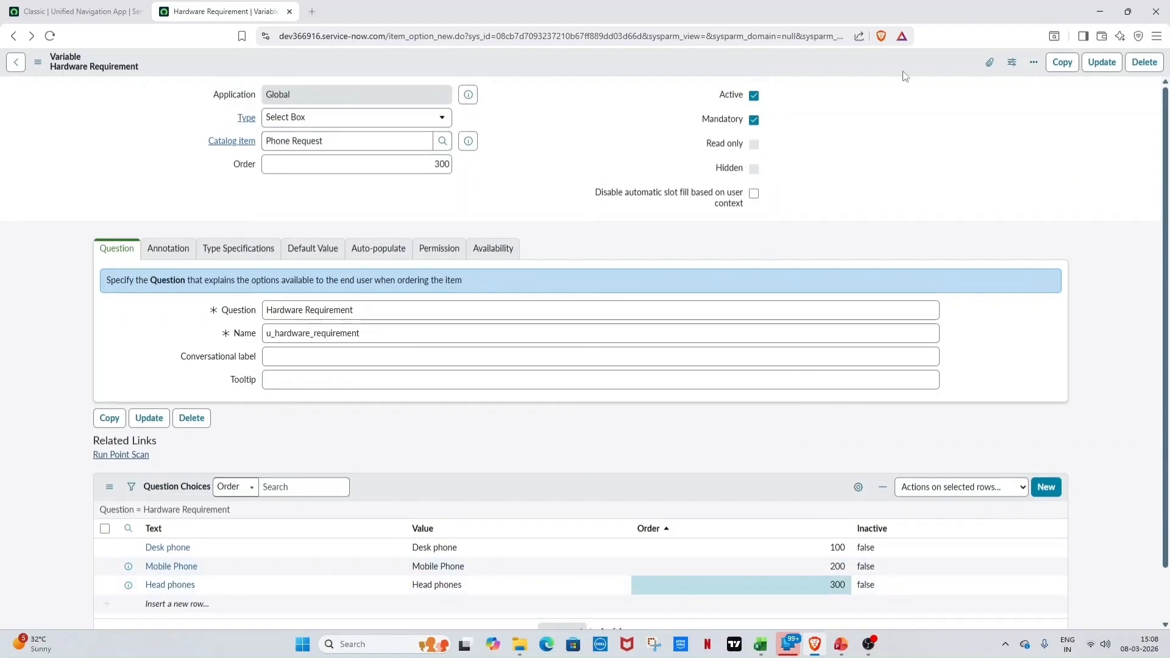
left_click(1102, 62)
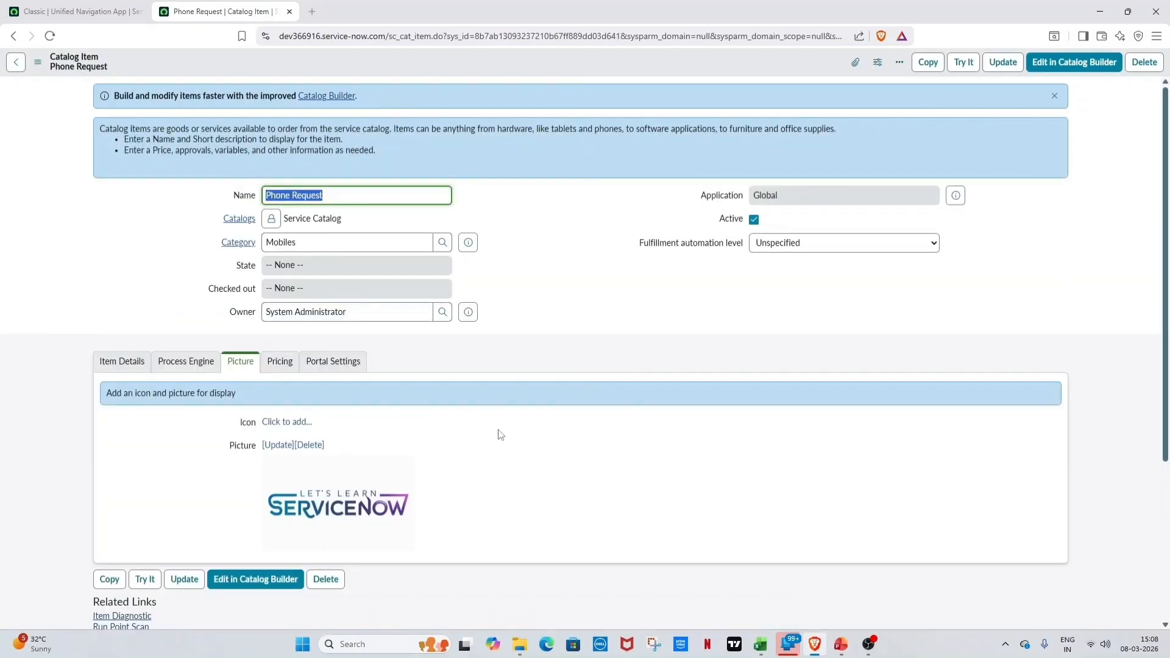
Preview the Phone Request item with Try It in a duplicate browser tab and pick a requester from the user list
right_click(181, 13)
left_click(246, 117)
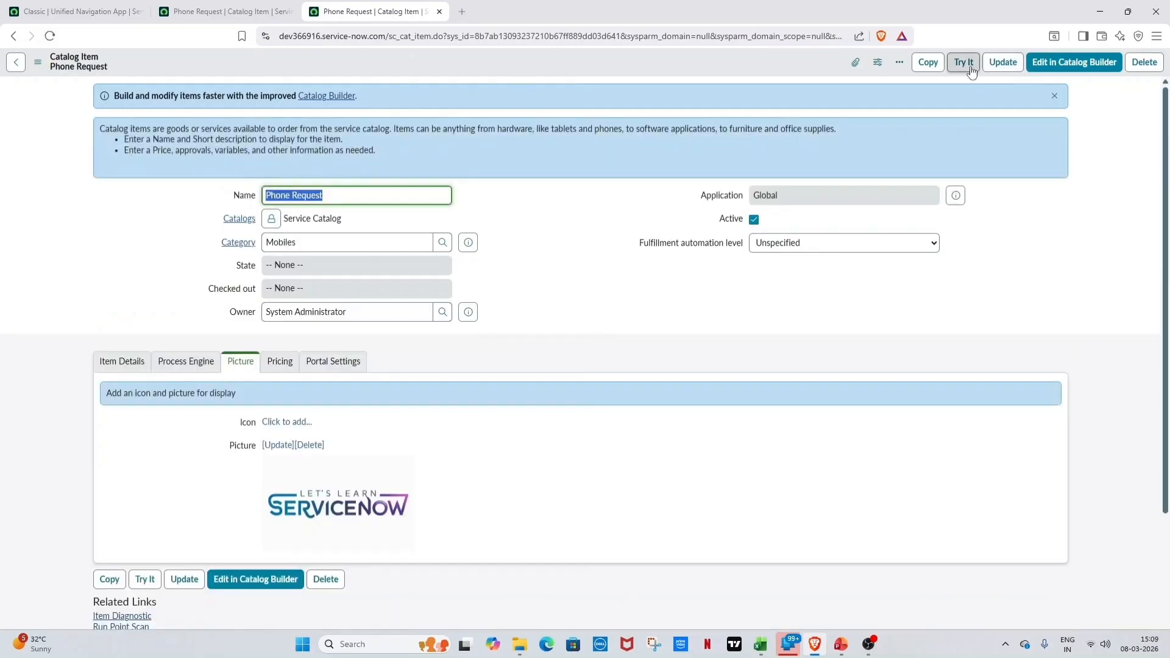
left_click(964, 63)
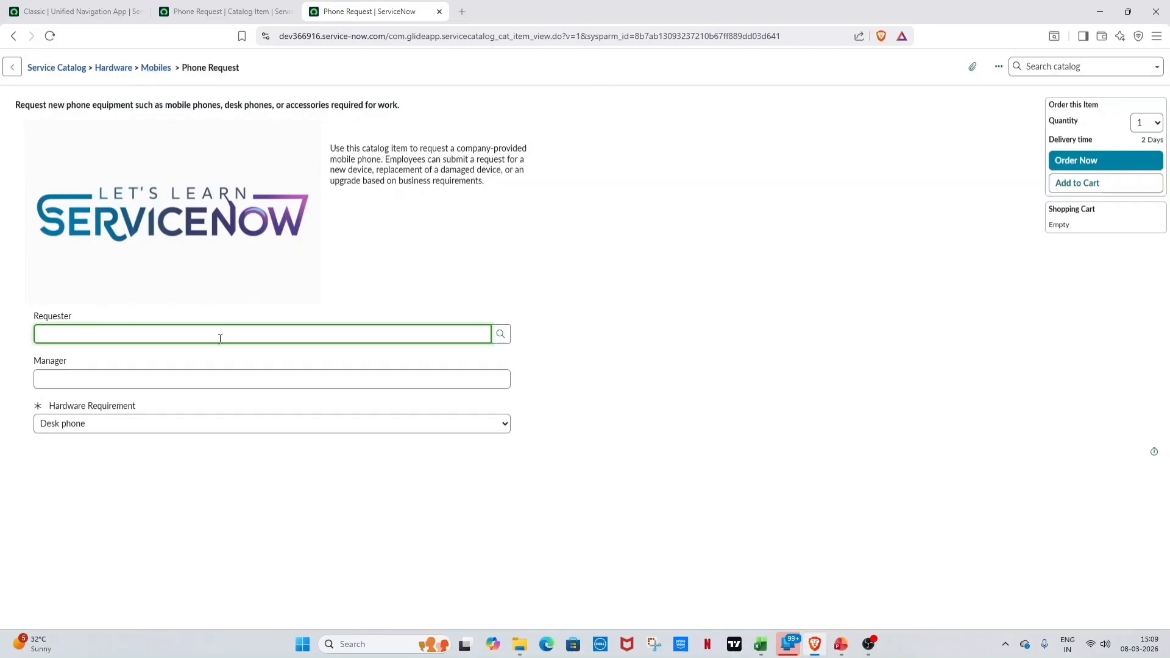
left_click(501, 335)
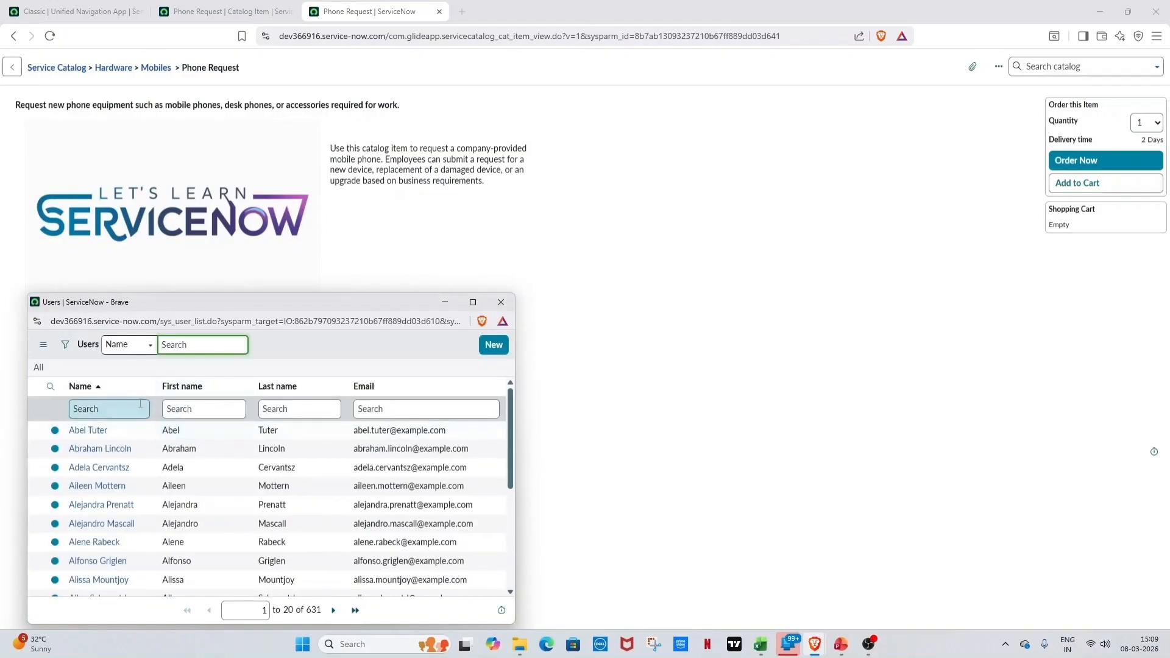
scroll(128, 429, "down", 1)
left_click(99, 468)
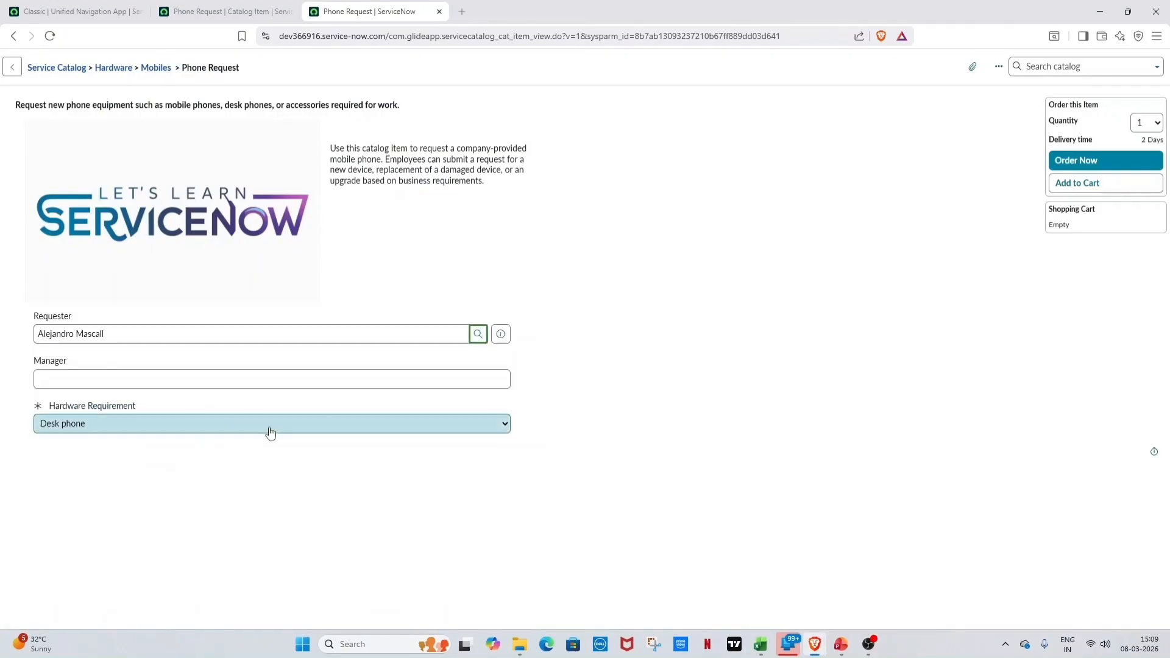
left_click(229, 378)
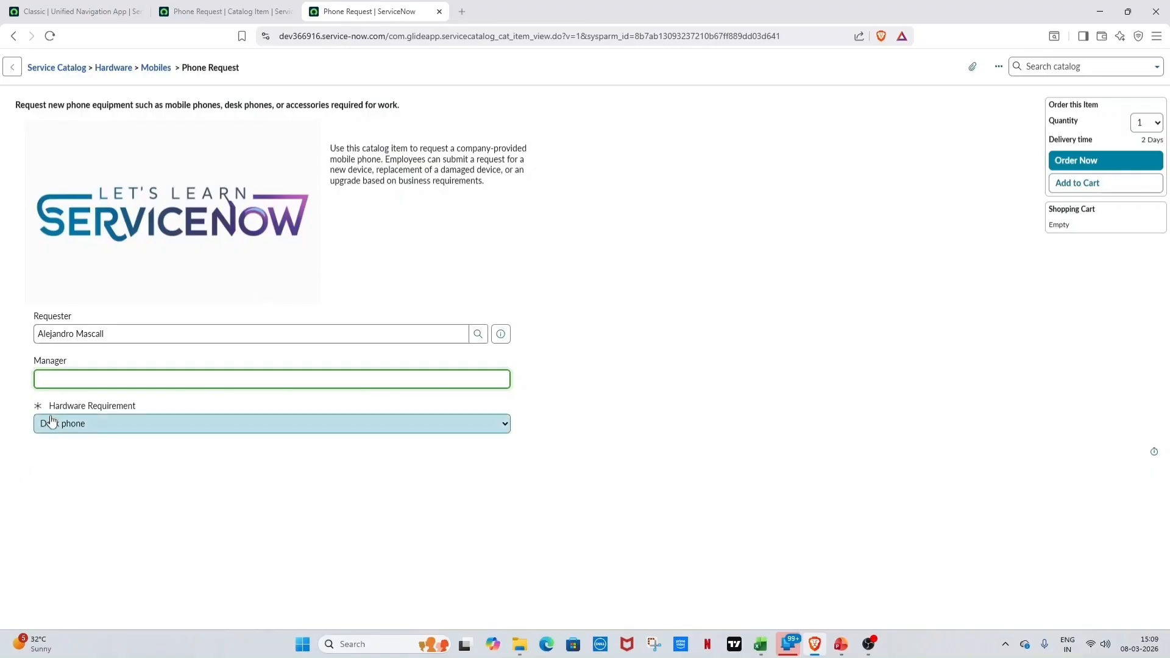
Test the Hardware Requirement choices by selecting Mobile Phone, Head phones and Desk phone in turn
left_click(115, 428)
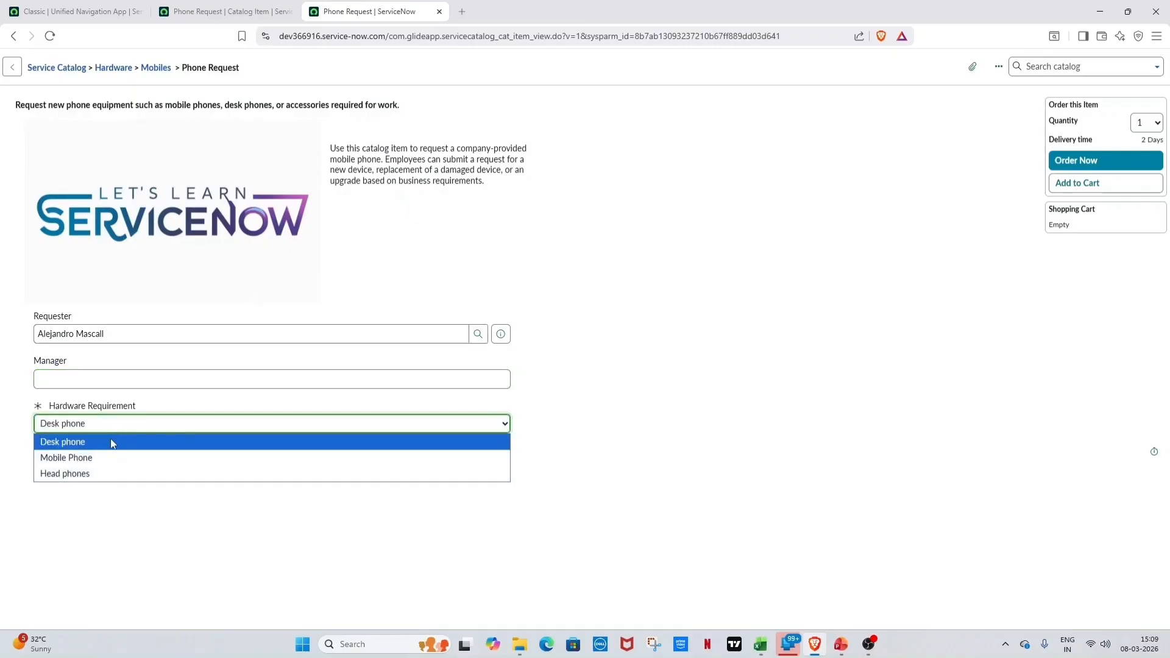
left_click(105, 458)
left_click(103, 428)
left_click(89, 474)
left_click(83, 426)
left_click(79, 443)
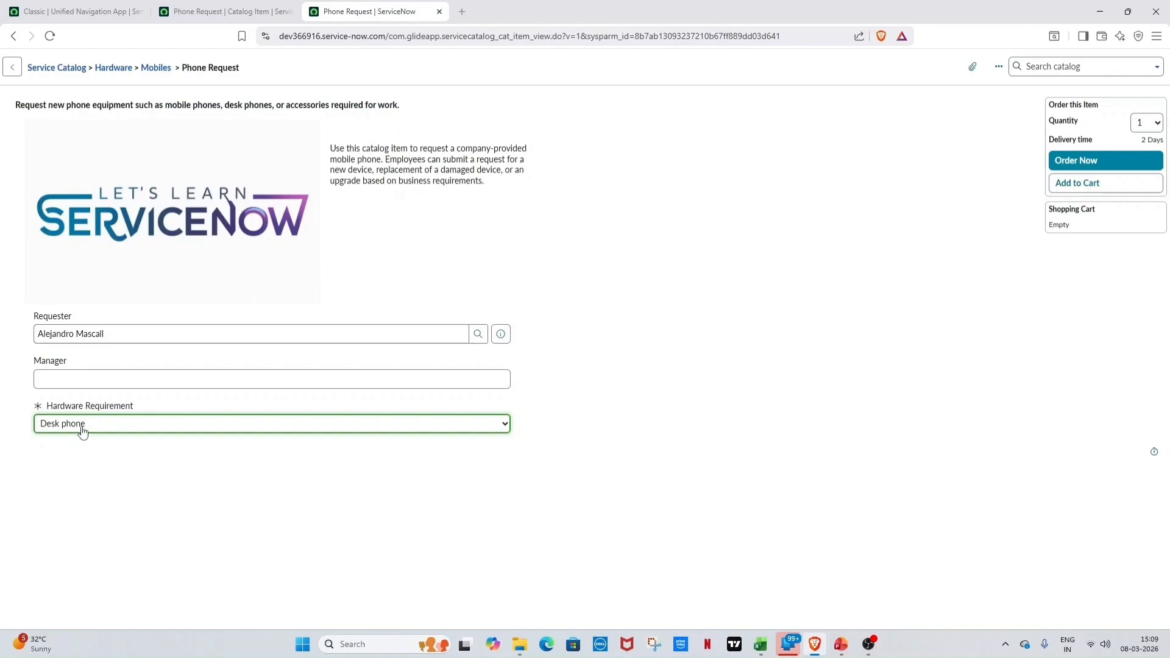
Open the Hardware Requirement variable from the catalog item in a new browser tab, enable Include none and save it
left_click(230, 8)
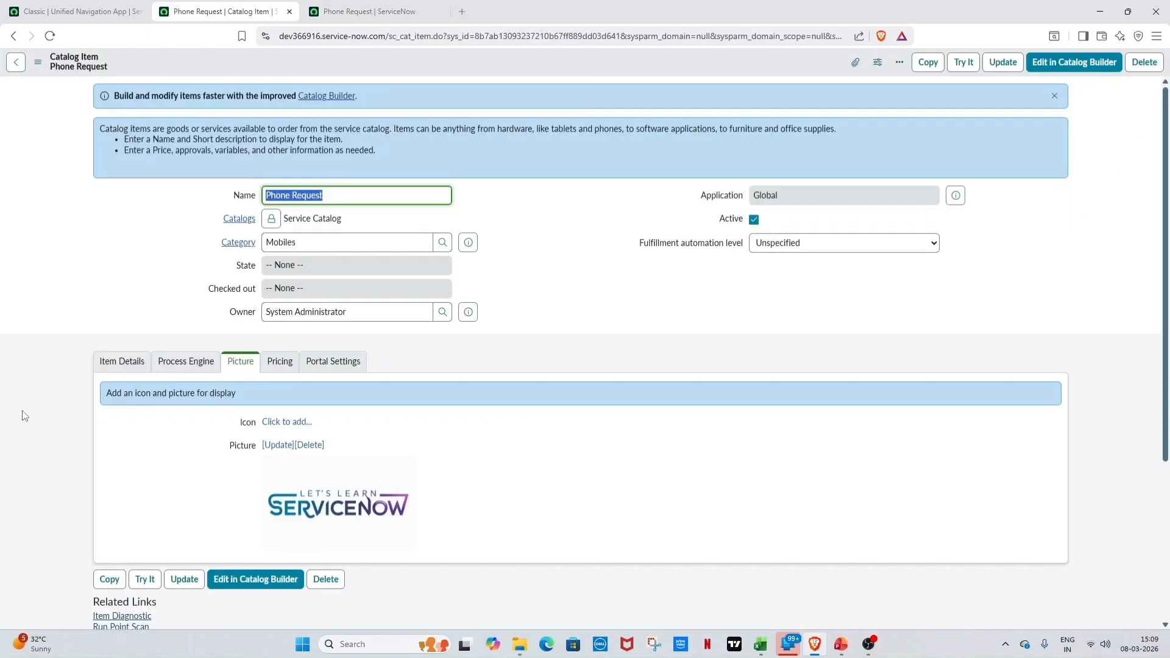
scroll(22, 411, "down", 4)
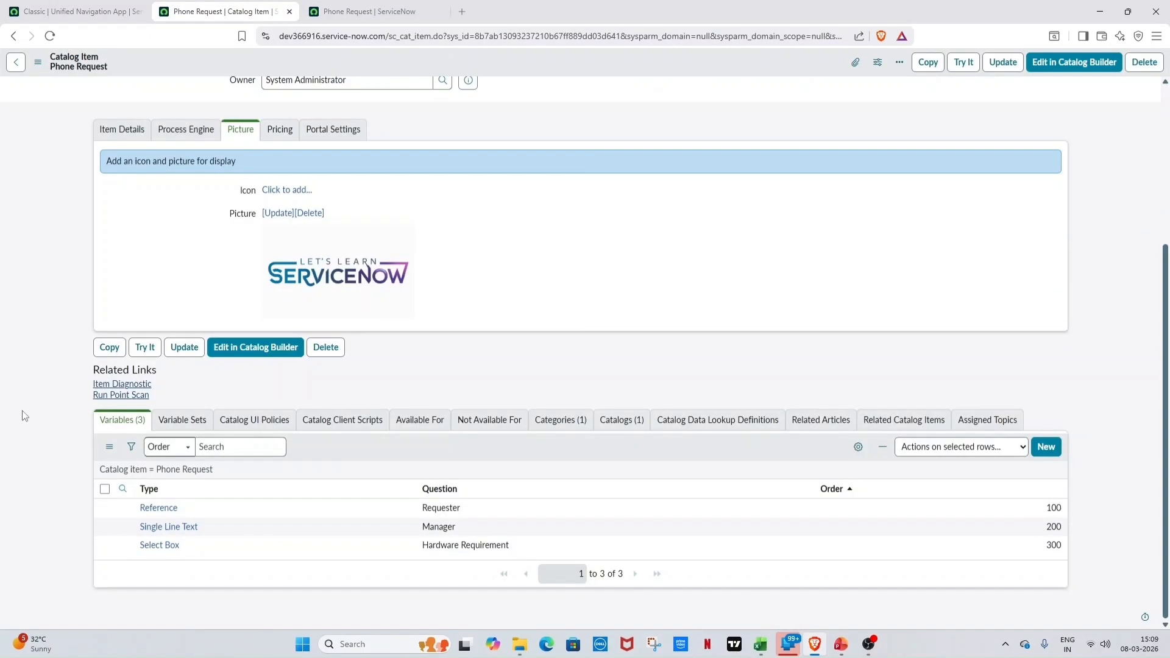
middle_click(146, 546)
left_click(527, 6)
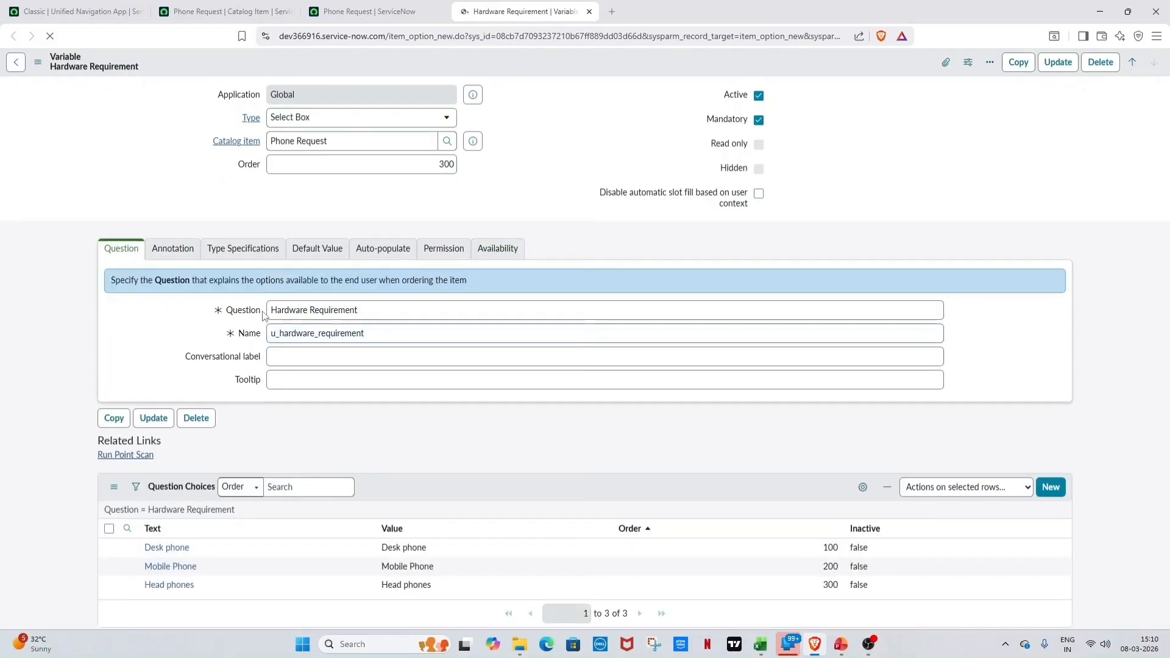
left_click(257, 255)
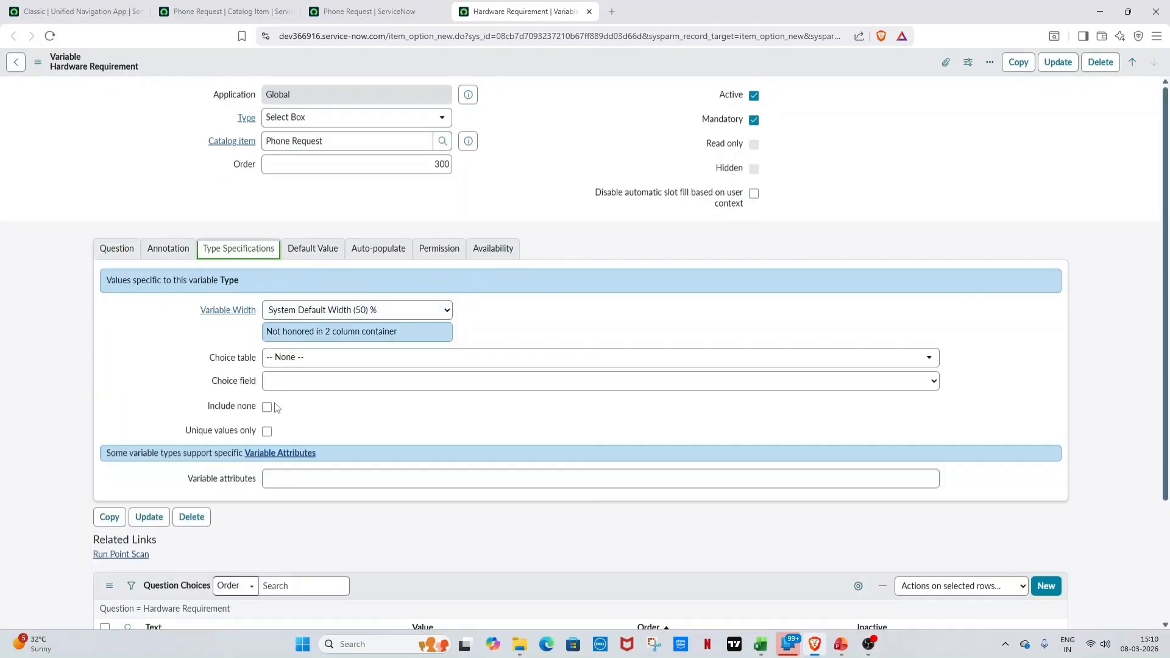
right_click(573, 73)
left_click(590, 79)
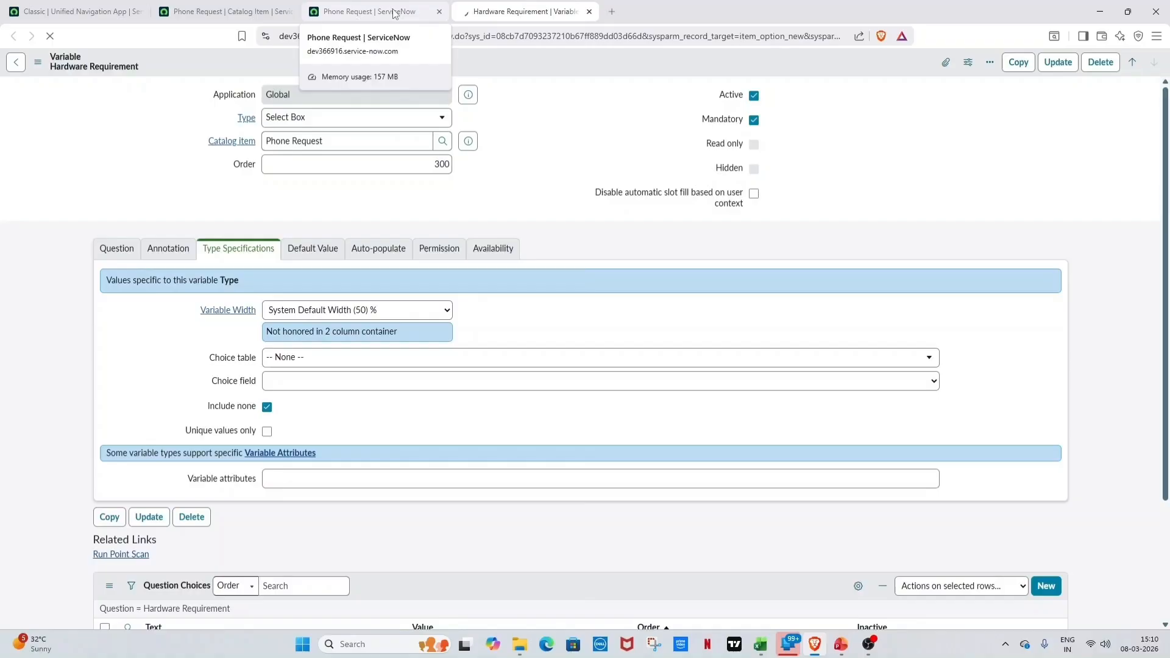
Reload the Phone Request preview to check the default option of Hardware Requirement
left_click(395, 13)
left_click(51, 37)
left_click(649, 114)
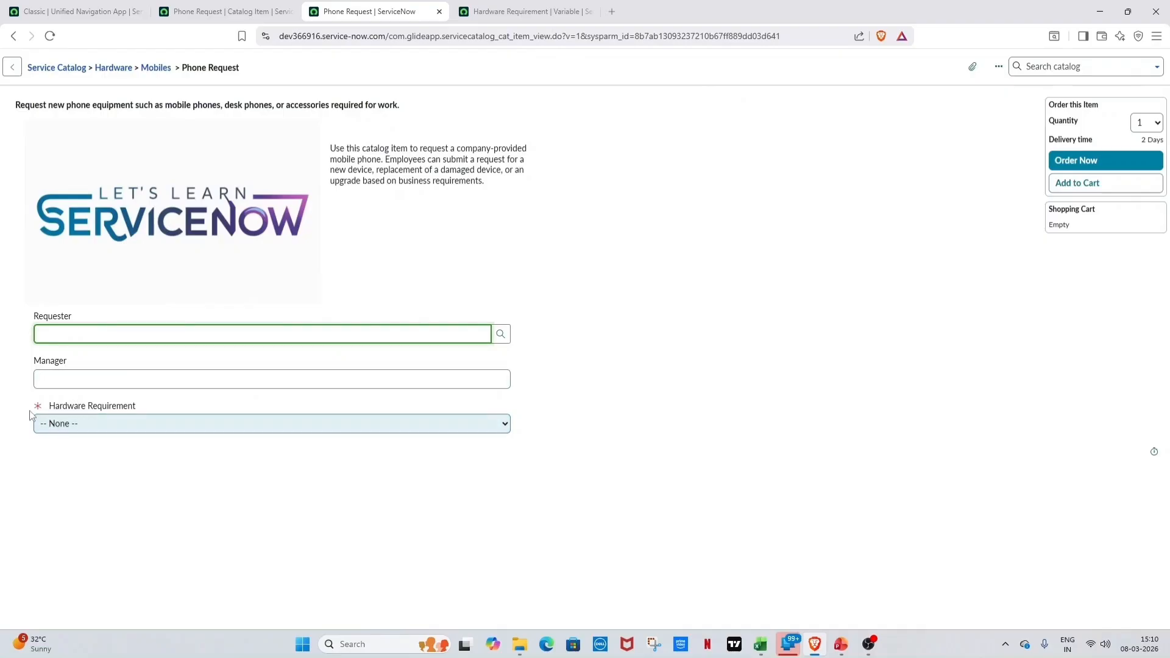
Pick a requester, enter test as the manager and try to order without choosing a hardware requirement
left_click(499, 335)
left_click(69, 481)
left_click(86, 388)
type("test")
left_click(1117, 164)
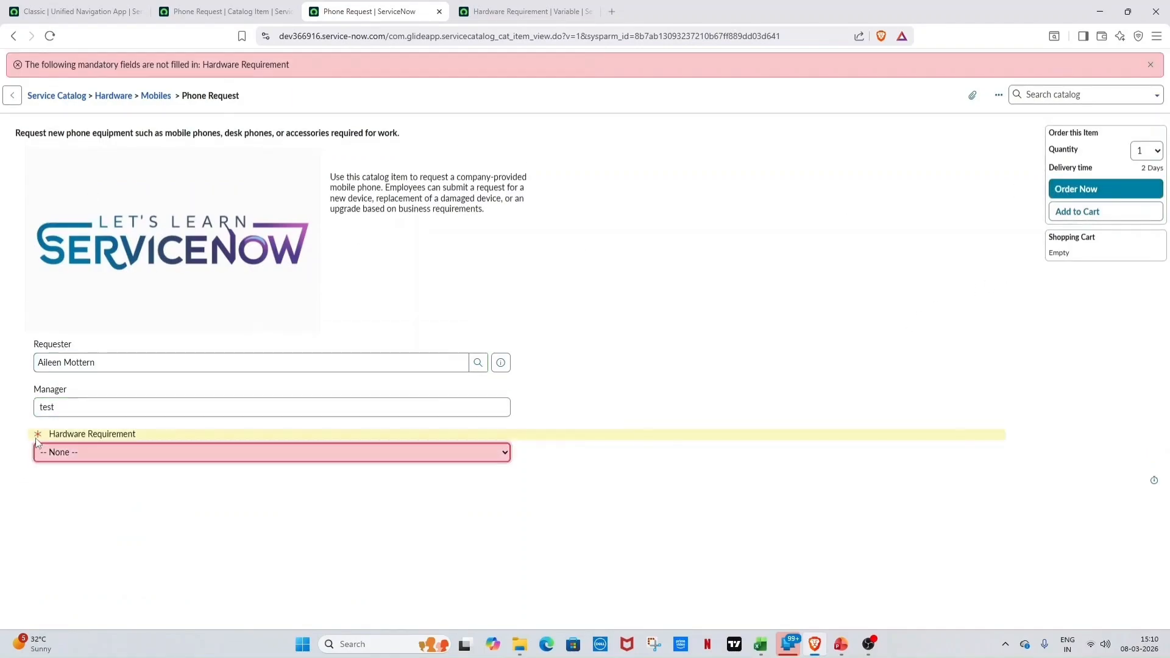
Highlight the mandatory fields message in the Phone Request preview and select Mobile Phone as the hardware requirement
left_click_drag(147, 63, 76, 64)
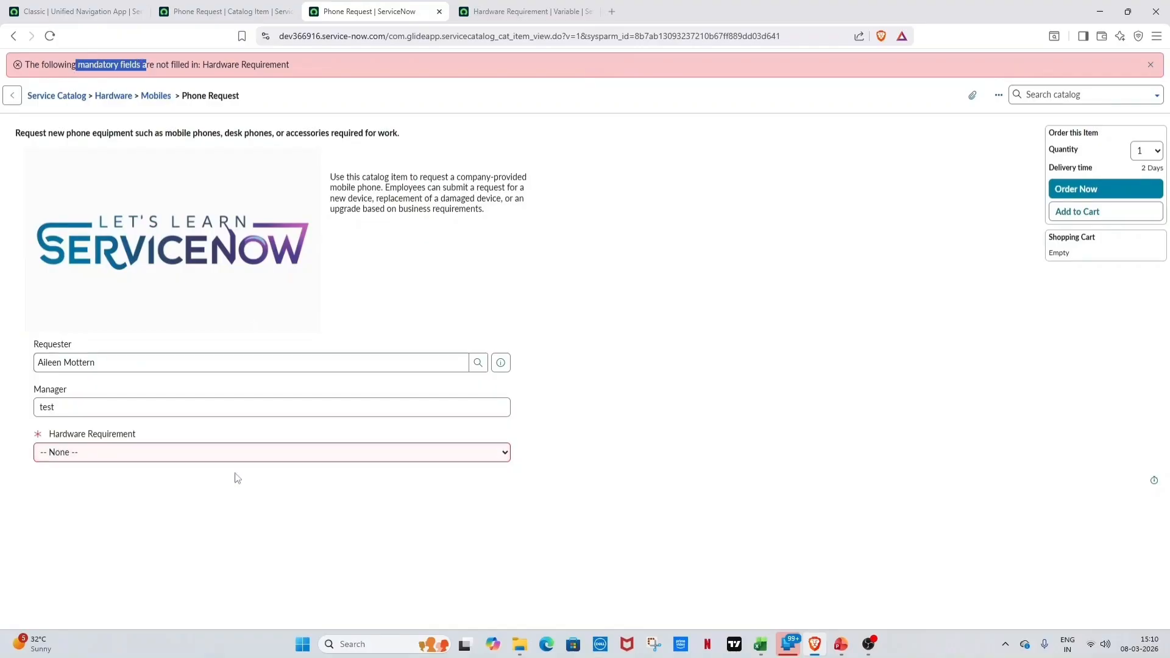
left_click(207, 459)
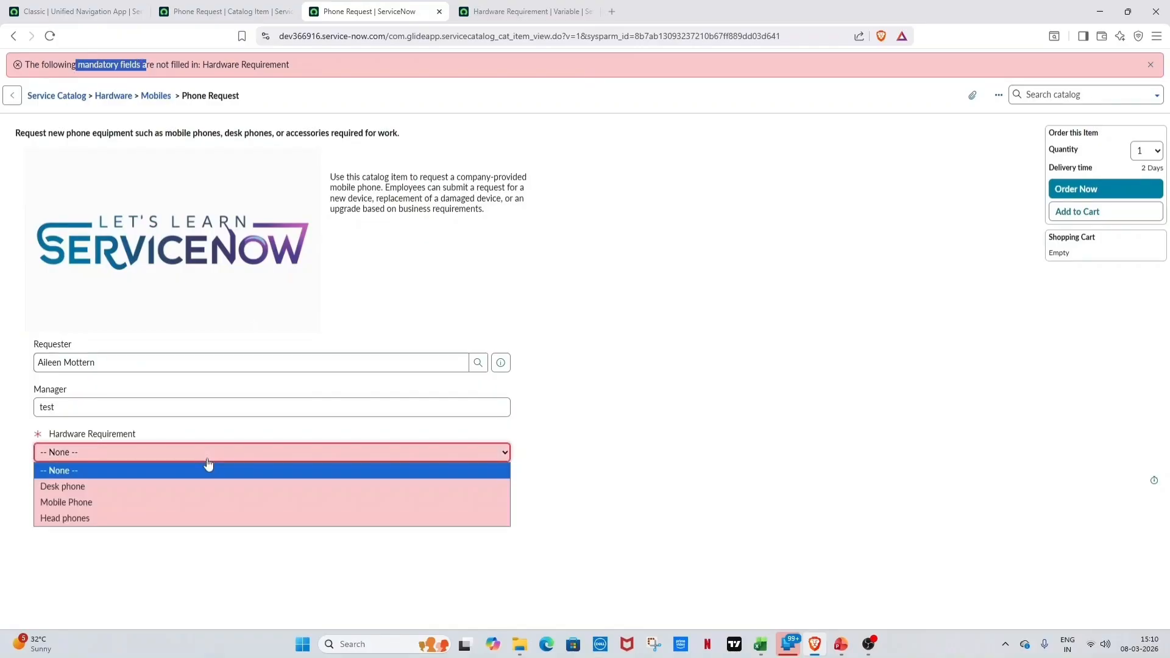
left_click(203, 503)
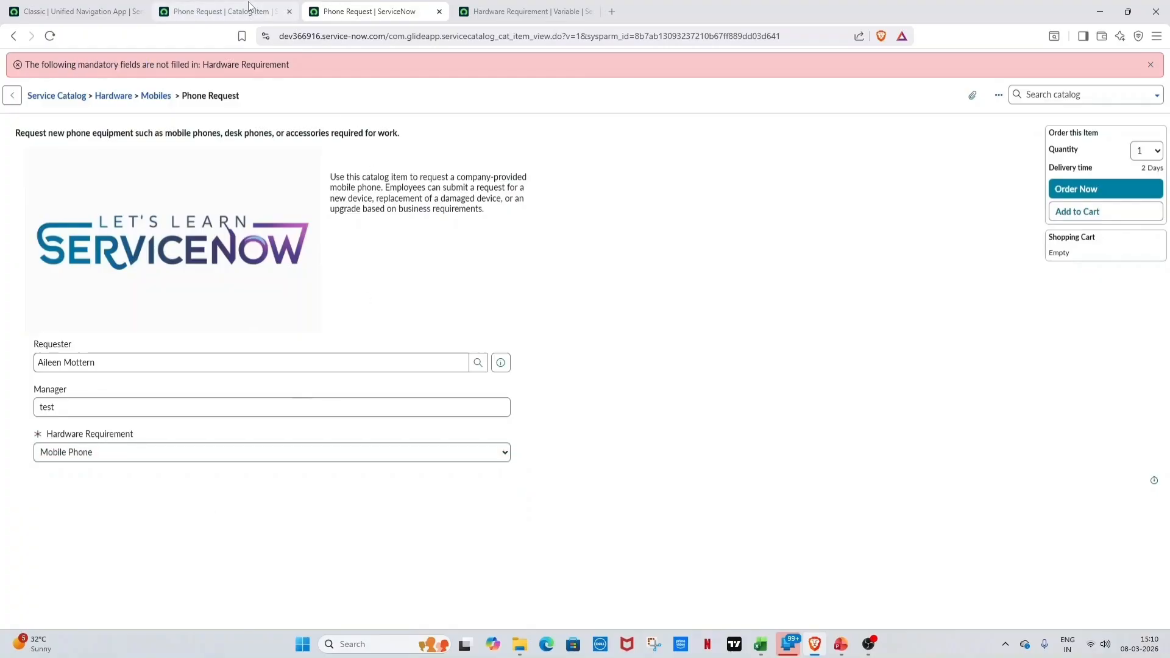
Start a new variable on the Phone Request catalog item and copy the Desk Phone Model question from the Excel sheet
left_click(249, 7)
left_click(1046, 446)
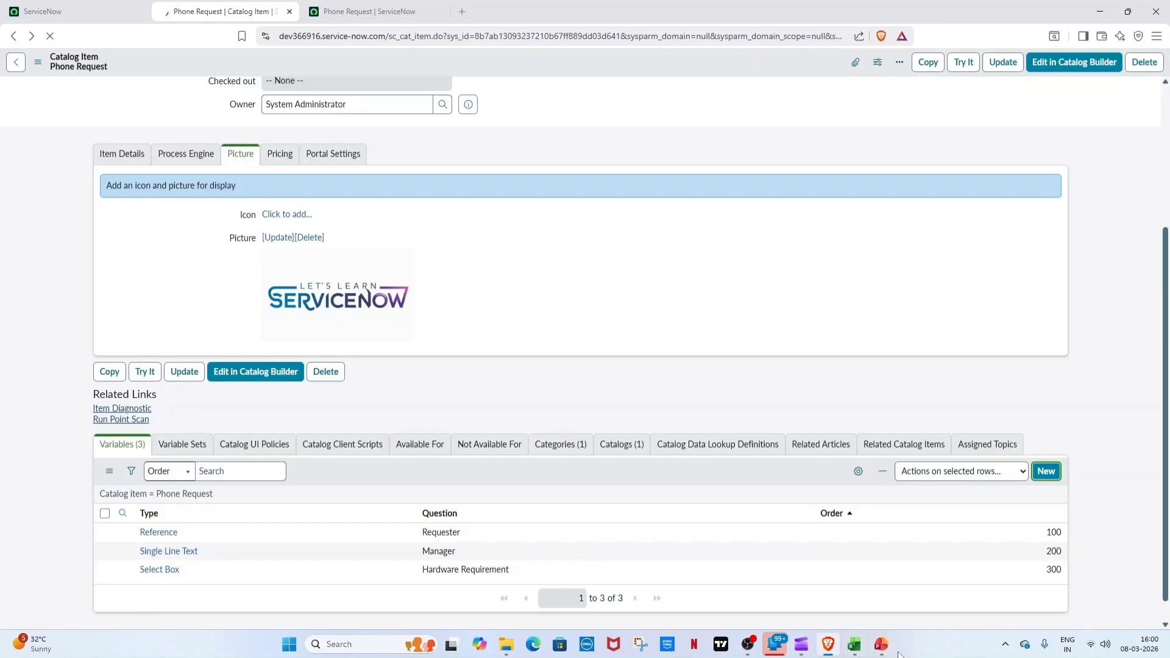
left_click(855, 644)
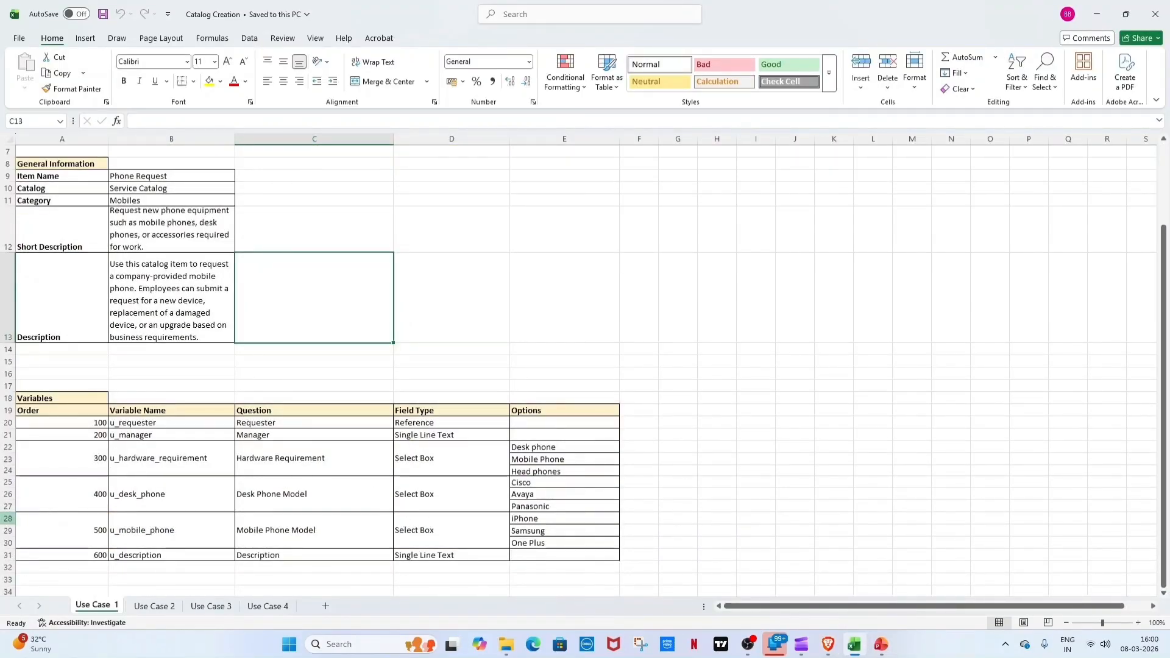
double_click(253, 495)
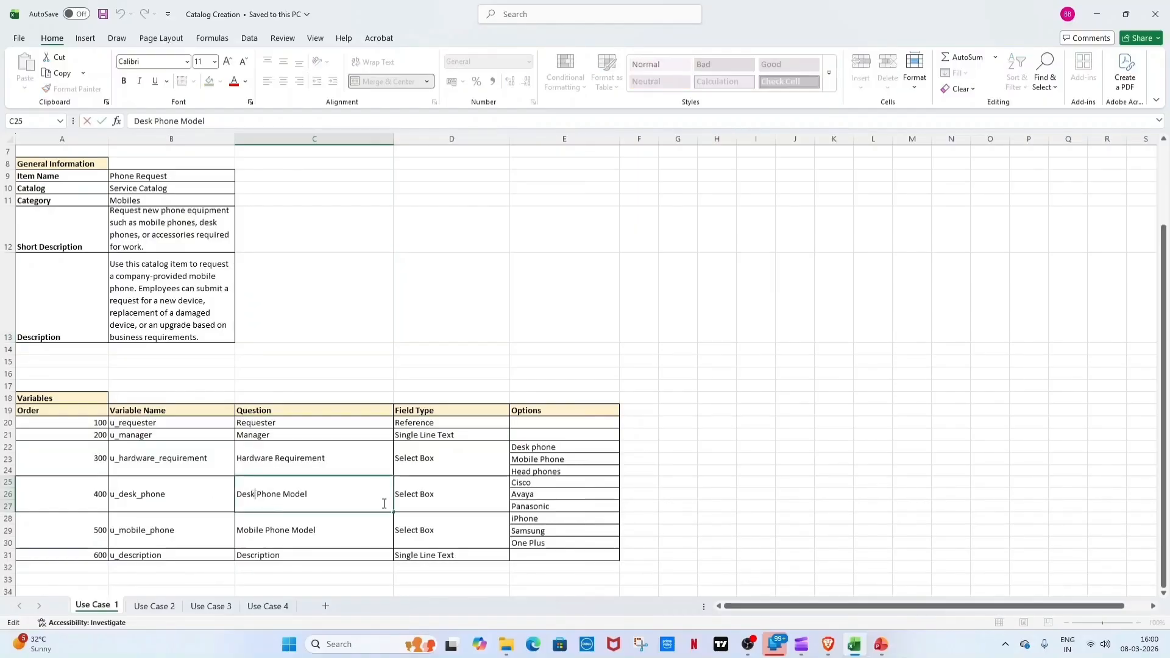
left_click_drag(253, 494, 385, 504)
key("alt+Tab")
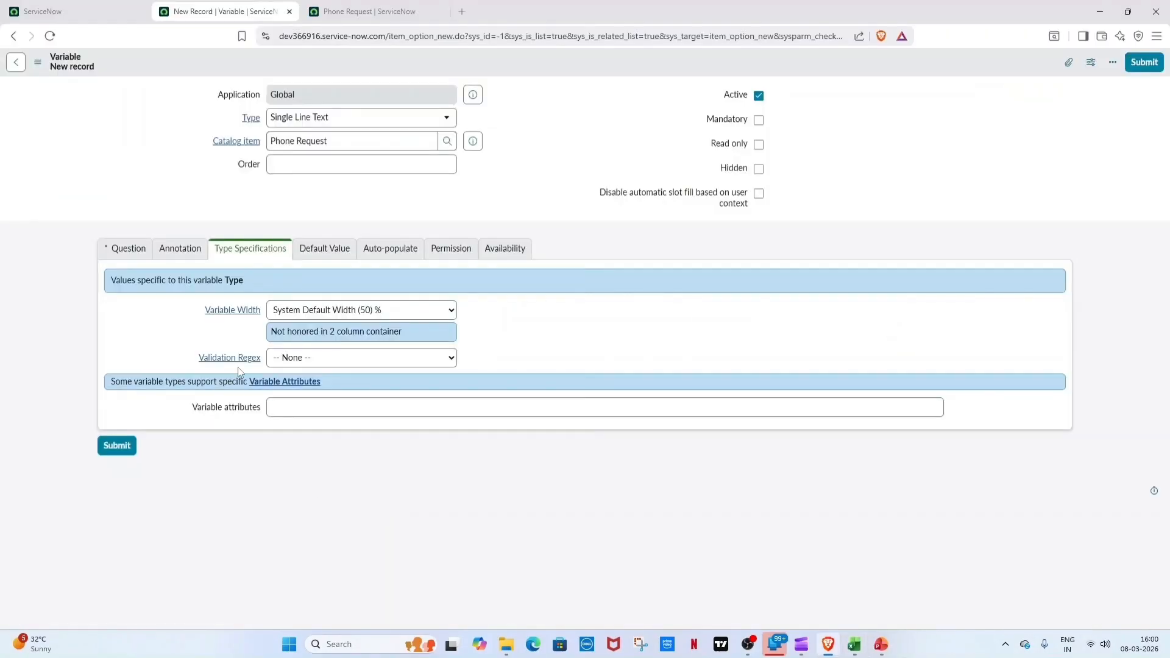
Set the new variable's type to Select Box and its order to 400
left_click(289, 130)
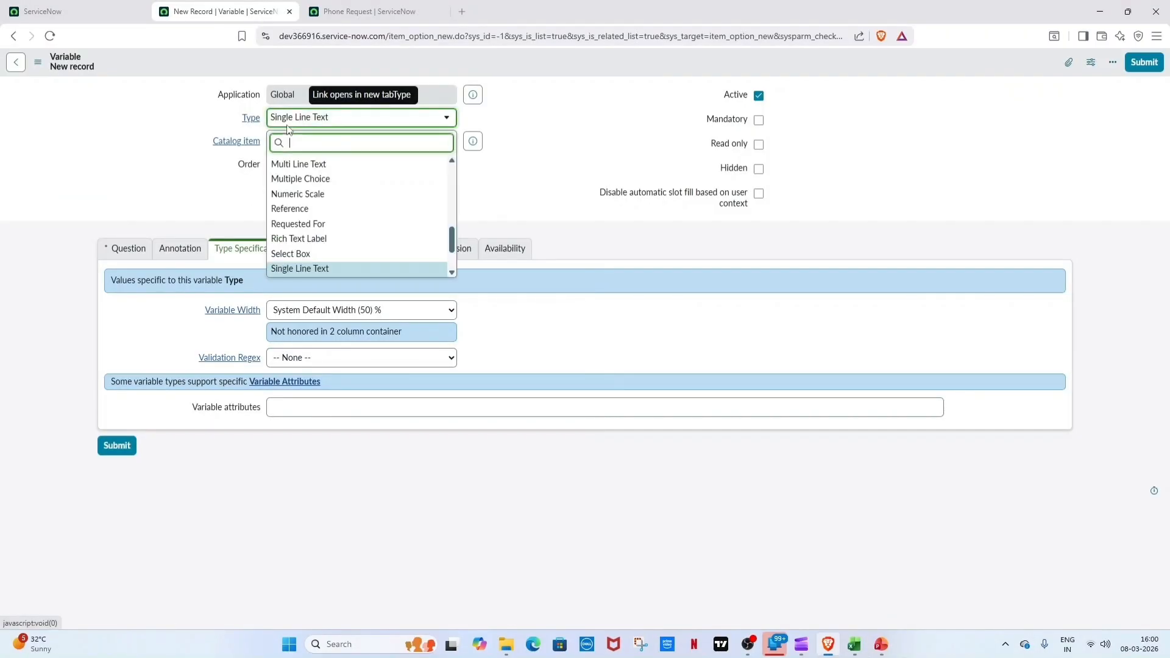
left_click(302, 254)
left_click(295, 158)
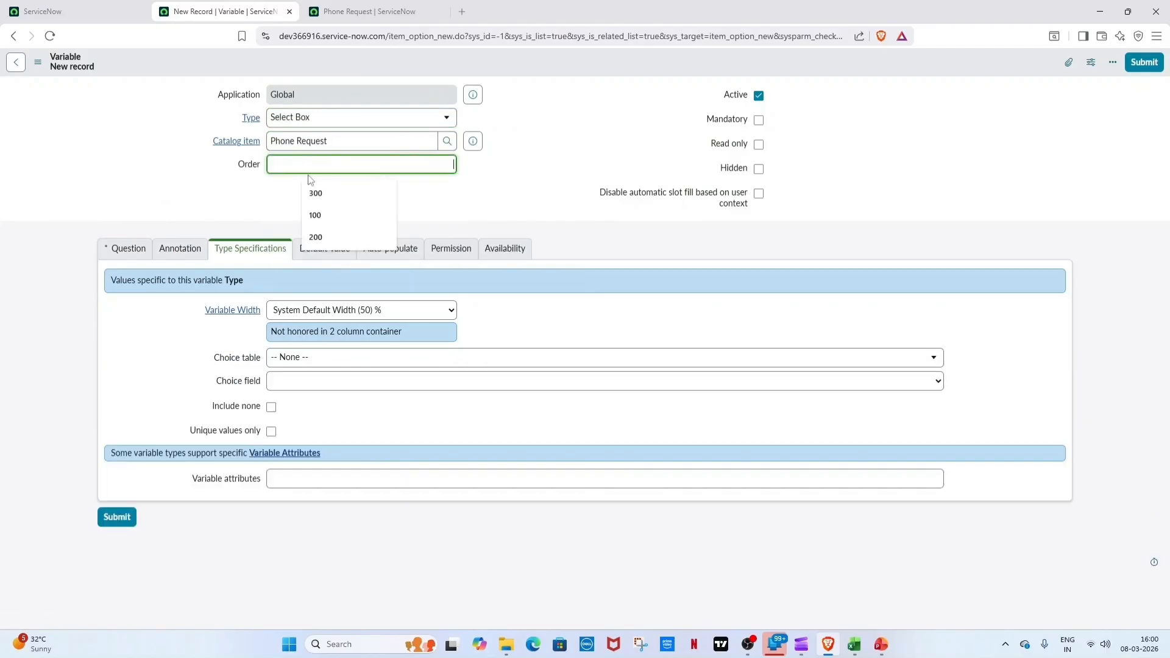
type("400")
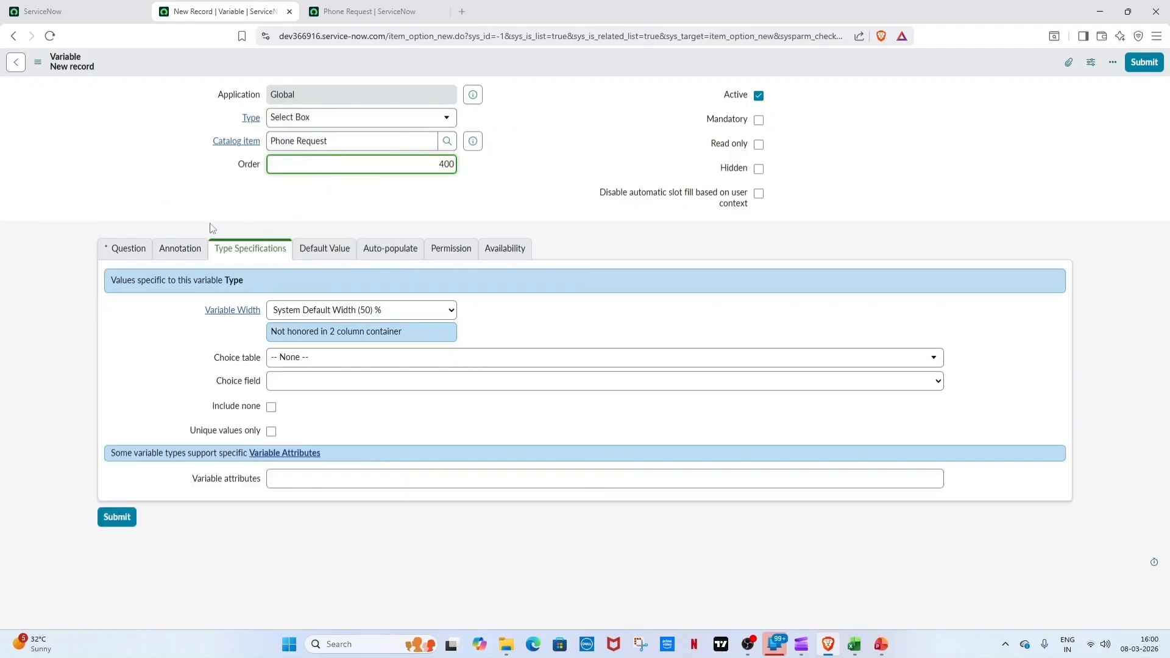
Enter Desk Phone Model as the variable's question and u_desk_phone as its name
left_click(125, 248)
left_click(360, 309)
type("Desk Phone Model")
left_click(348, 332)
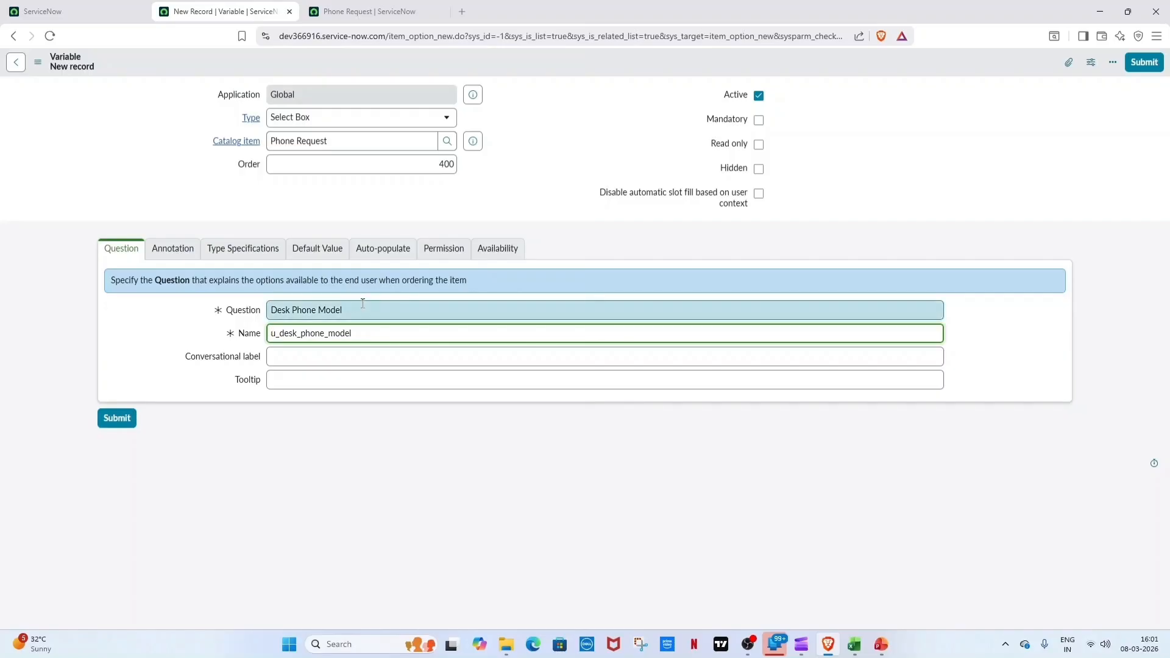
left_click(332, 481)
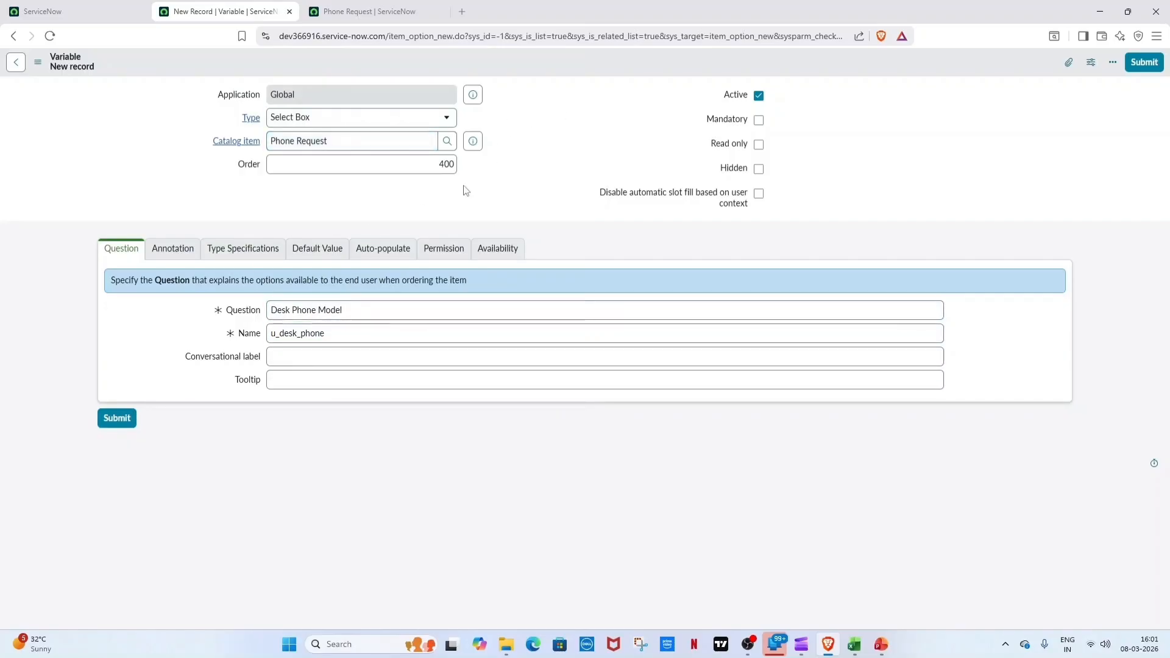
Enable Include none in the Desk Phone Model type specifications and save the variable without leaving the record
left_click(268, 255)
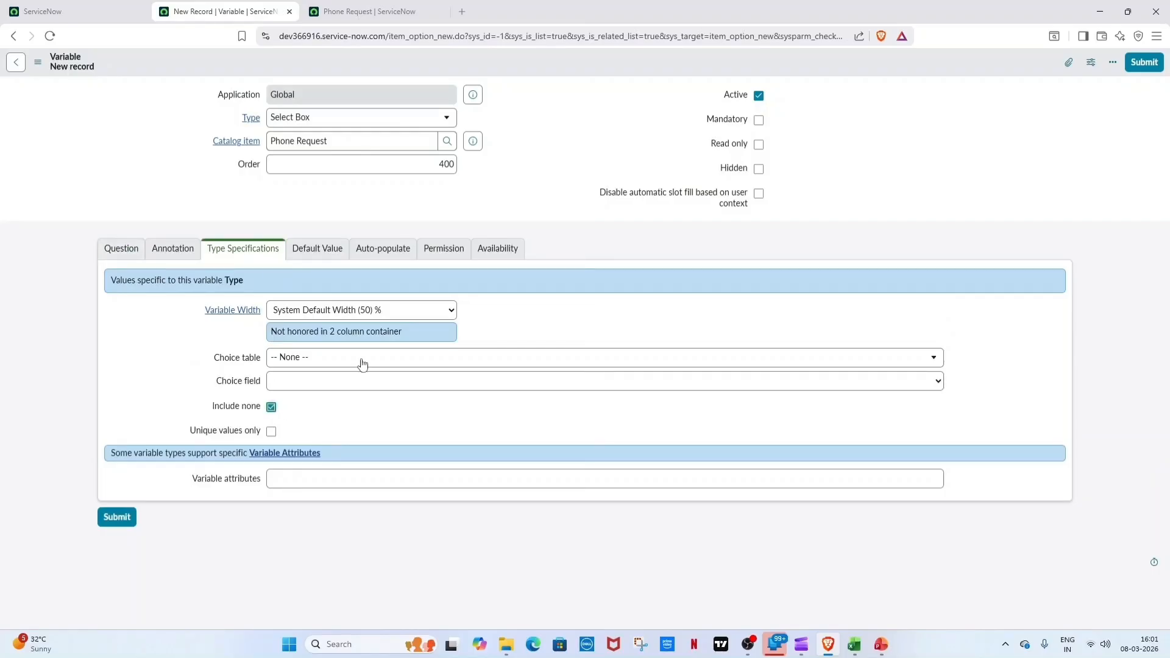
right_click(589, 69)
left_click(611, 84)
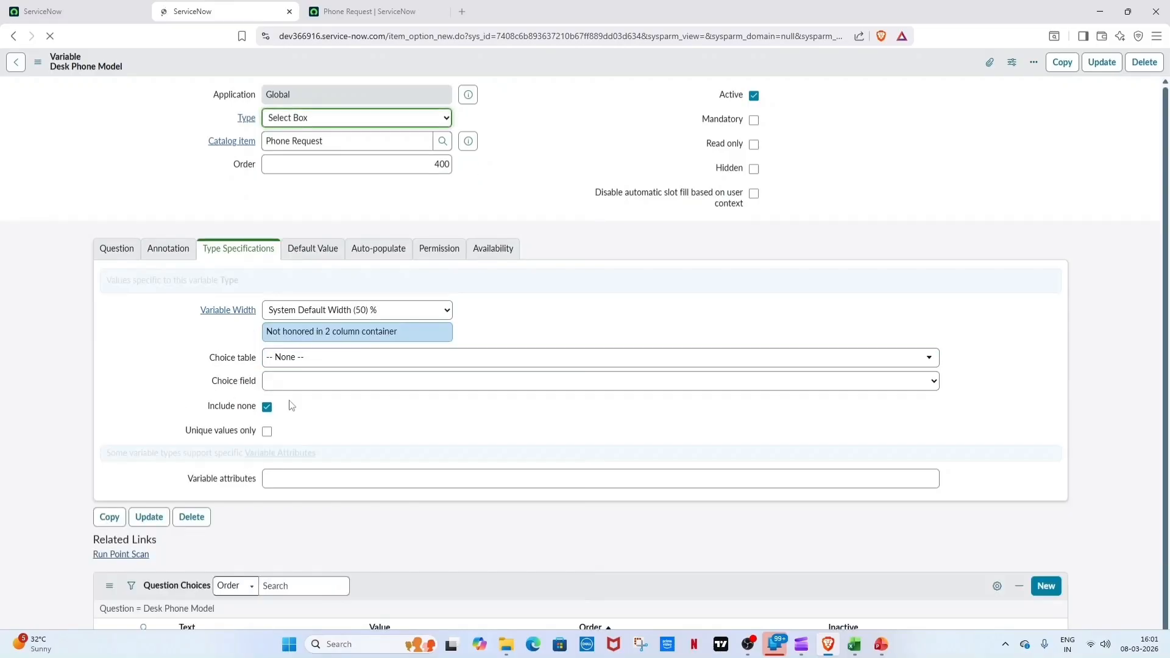
Add a Desk Phone Model question choice with text and value Cisco, copied from the Excel sheet, and save the row
scroll(246, 424, "down", 2)
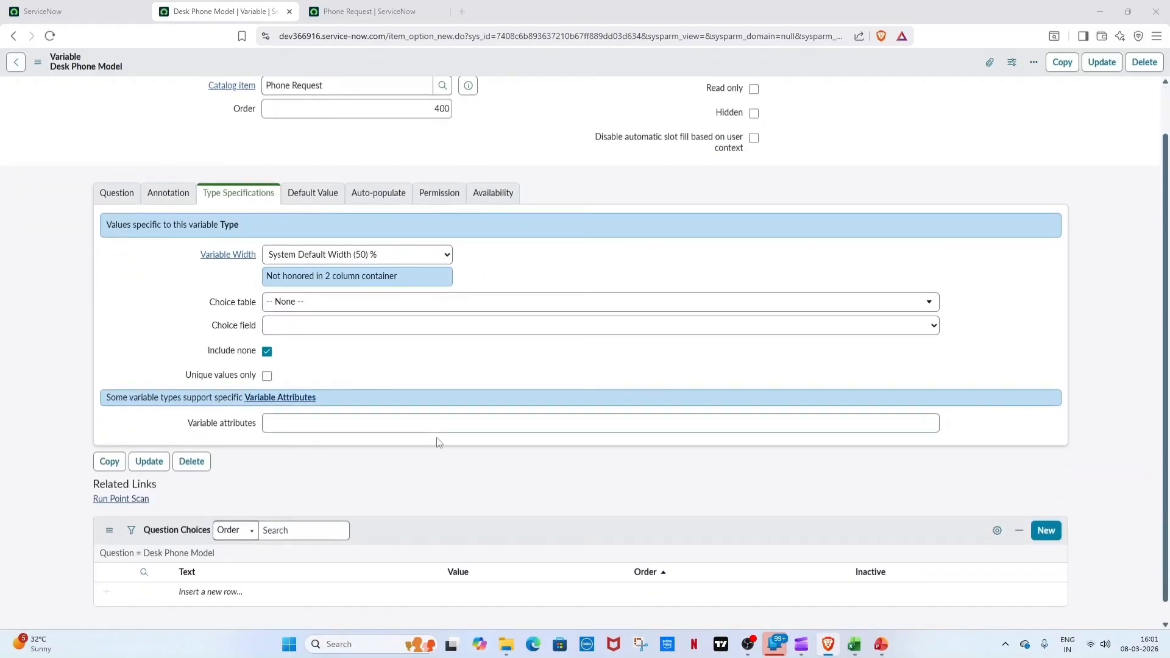
key("alt+Tab")
double_click(539, 482)
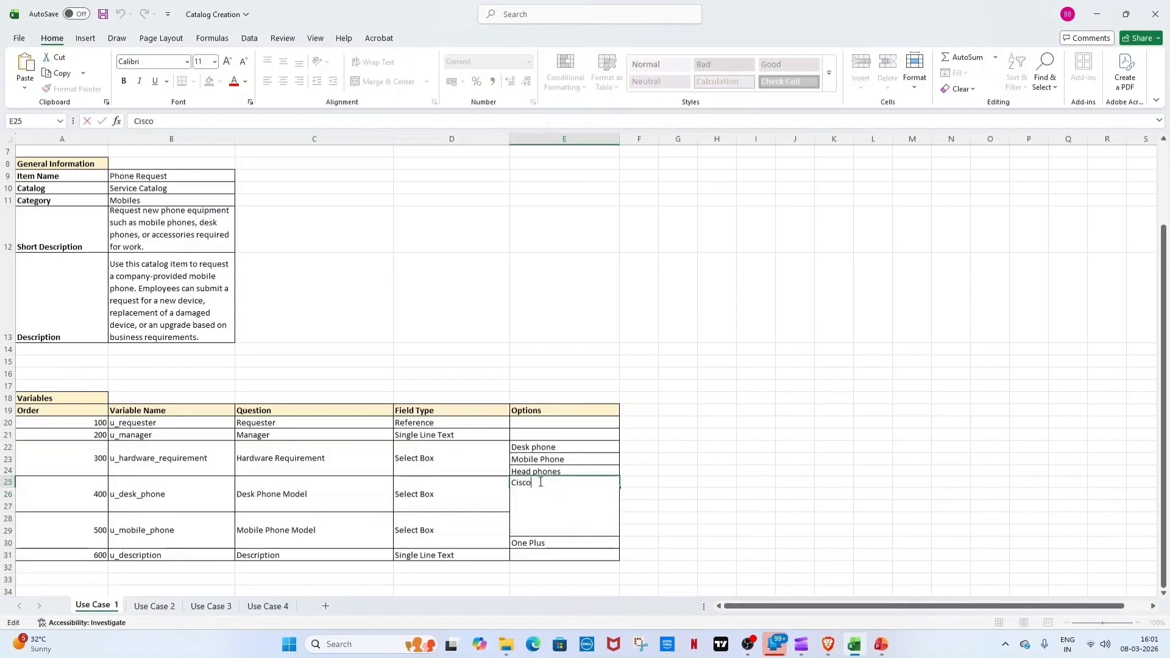
key("ctrl+c")
key("alt+Tab")
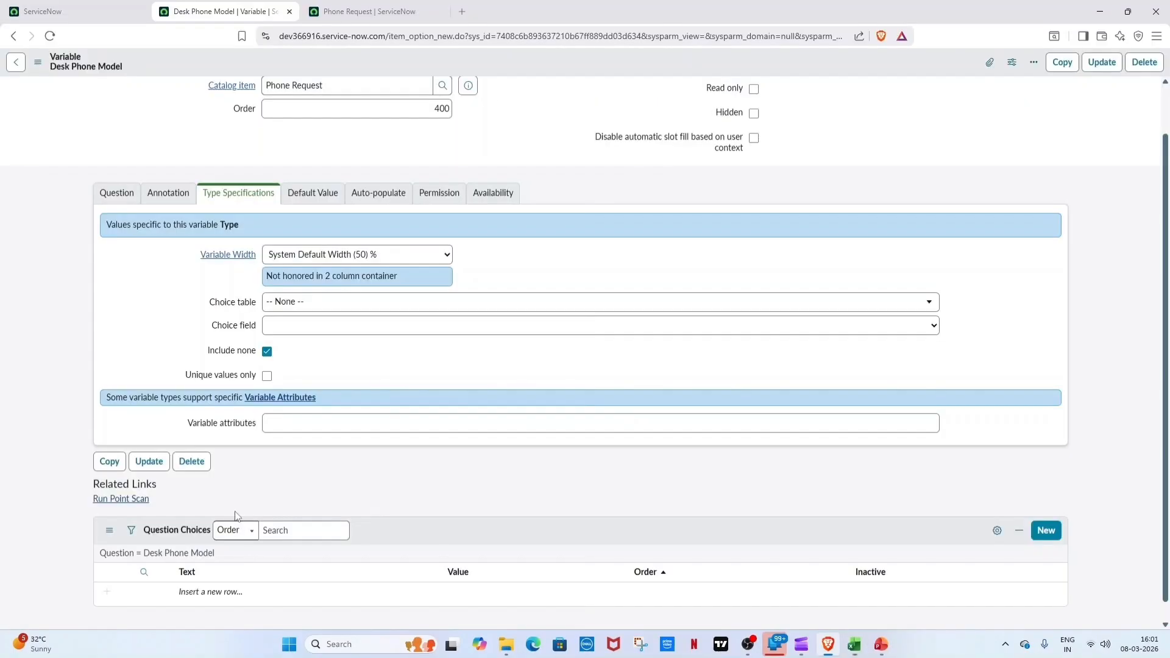
left_click(219, 592)
key("ctrl+v")
left_click(293, 597)
left_click(463, 590)
left_click(483, 604)
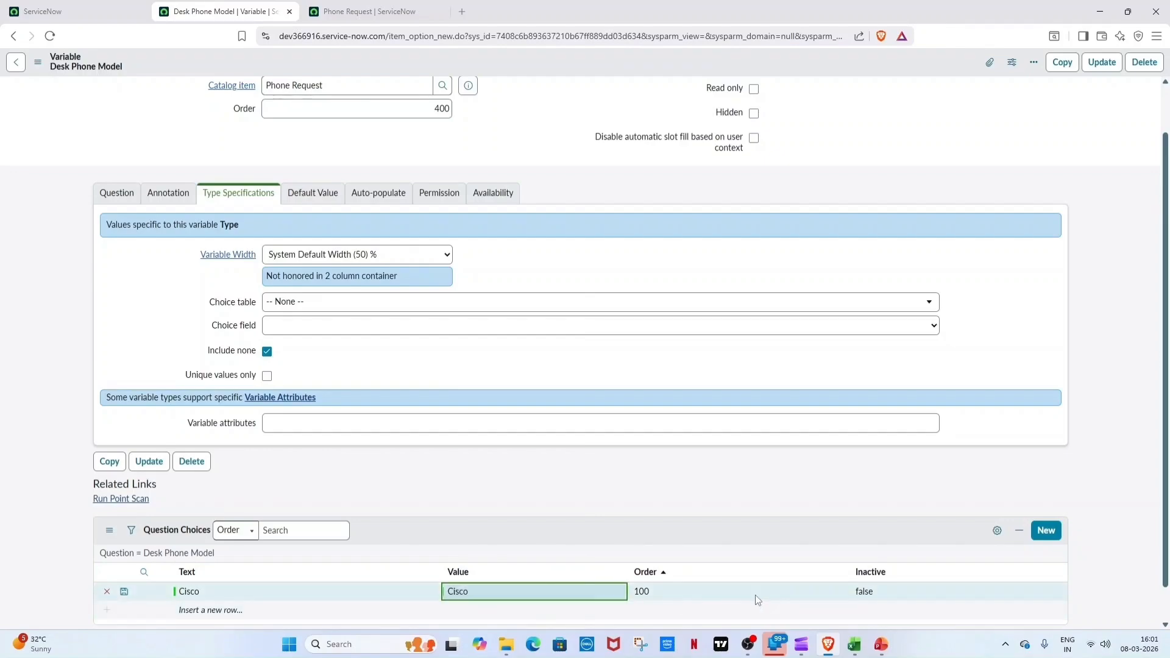
scroll(730, 596, "down", 1)
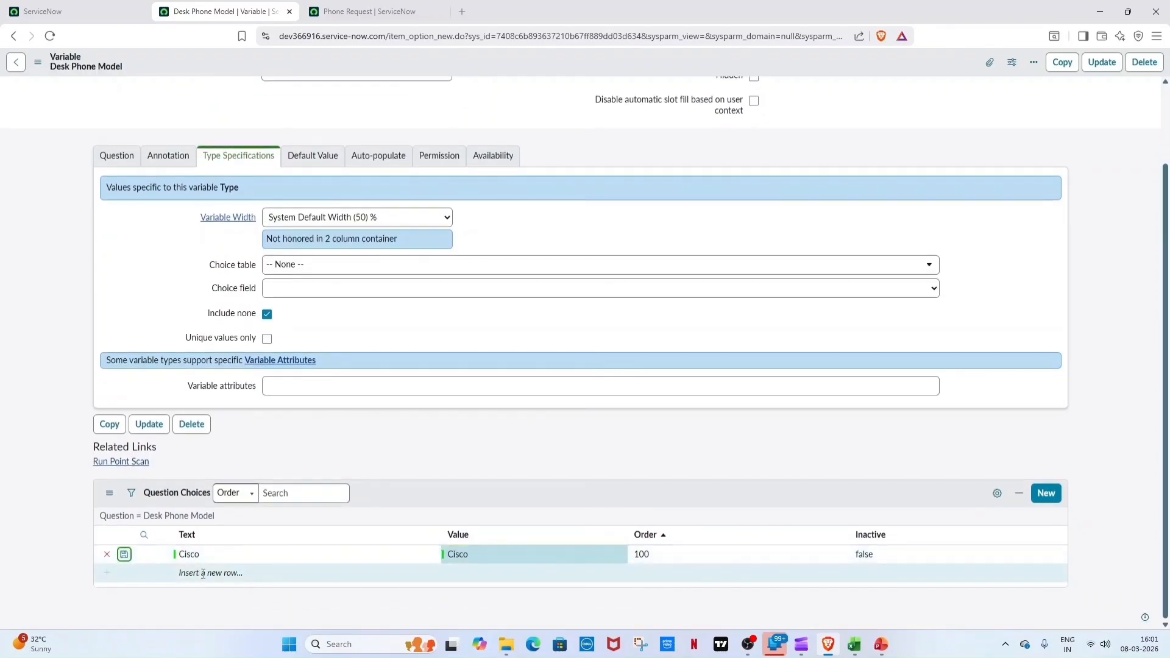
Add a second Desk Phone Model choice with text and value Avaya from the Excel sheet and order 200
key("alt+Tab")
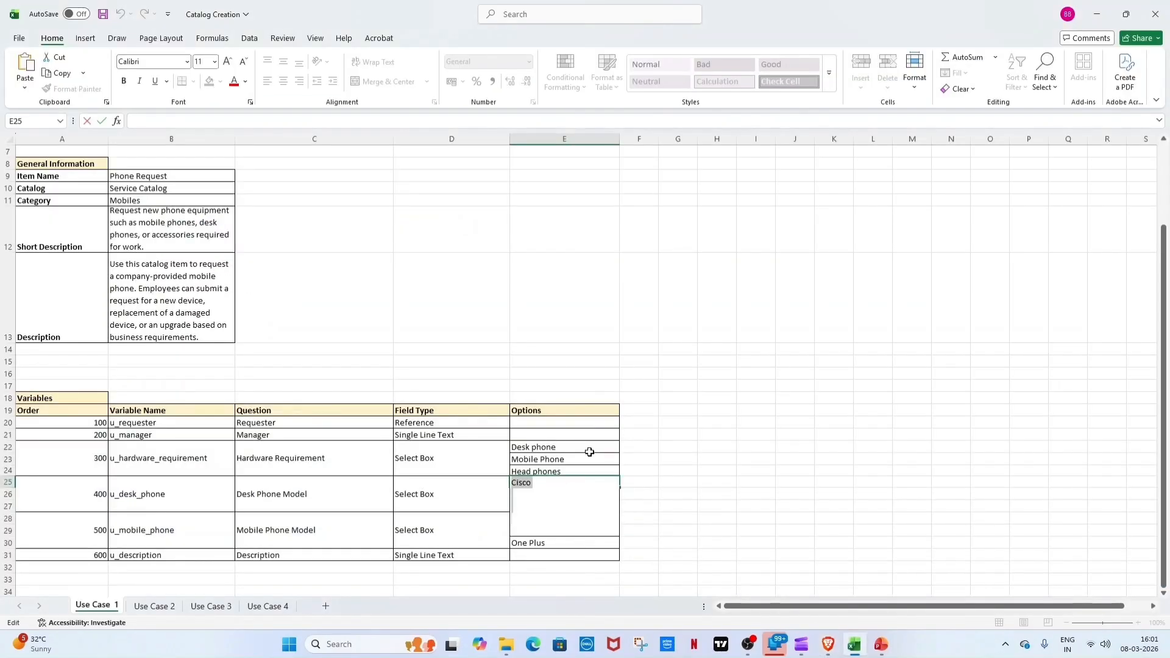
left_click(550, 494)
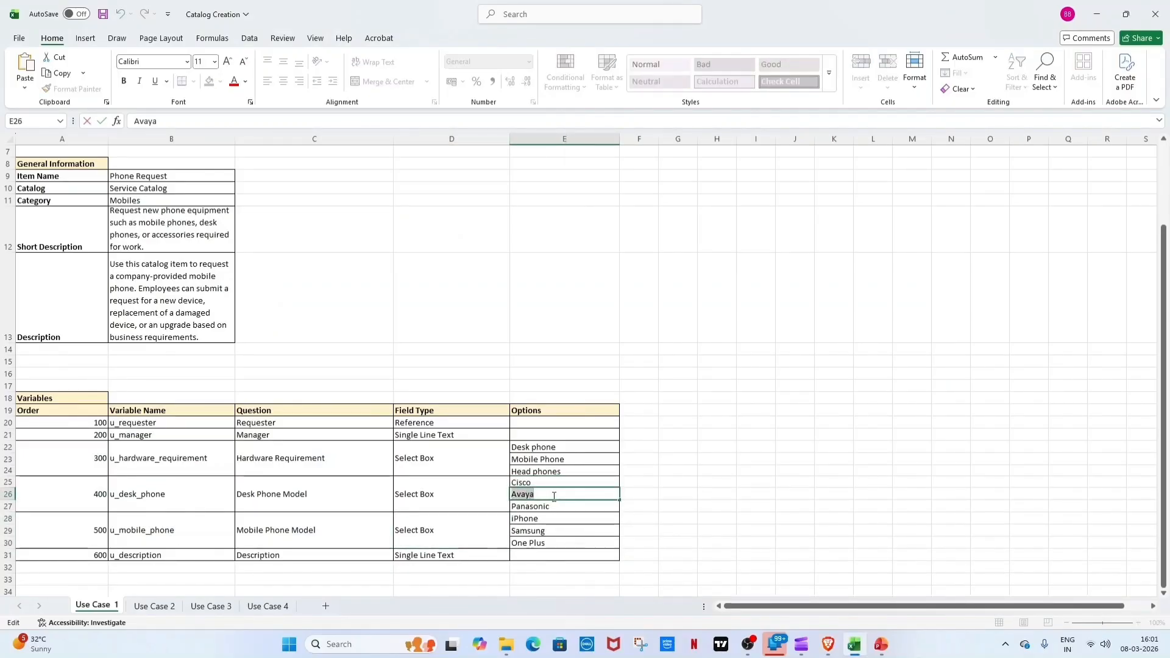
key("alt+Tab")
left_click(468, 576)
key("ctrl+v")
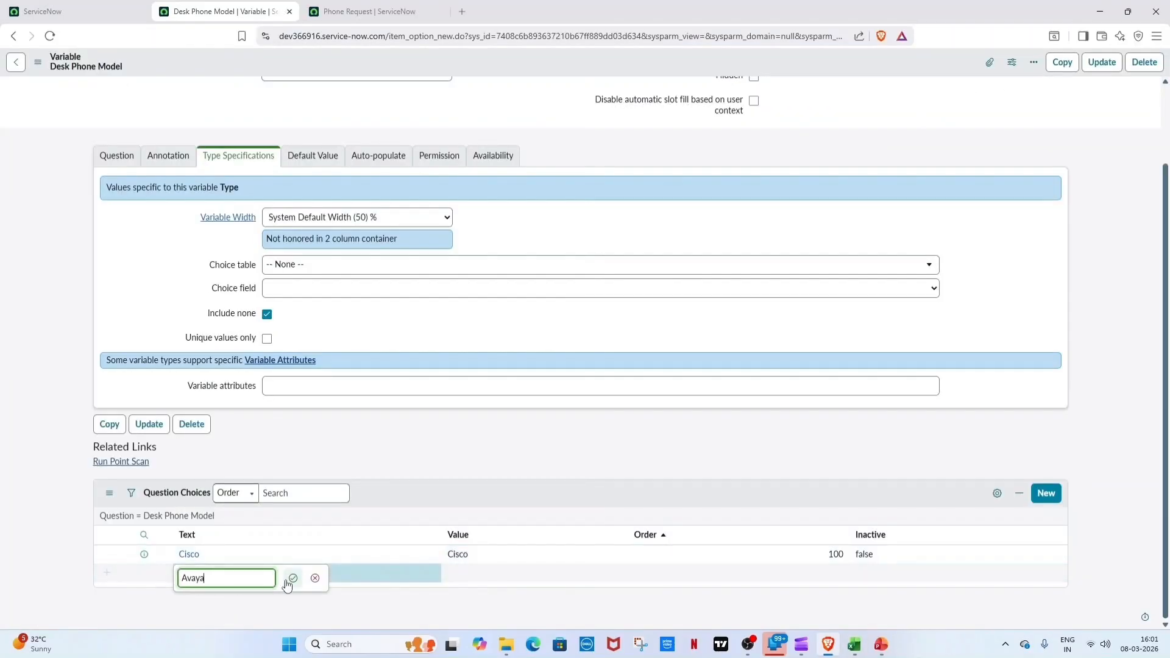
key("Tab")
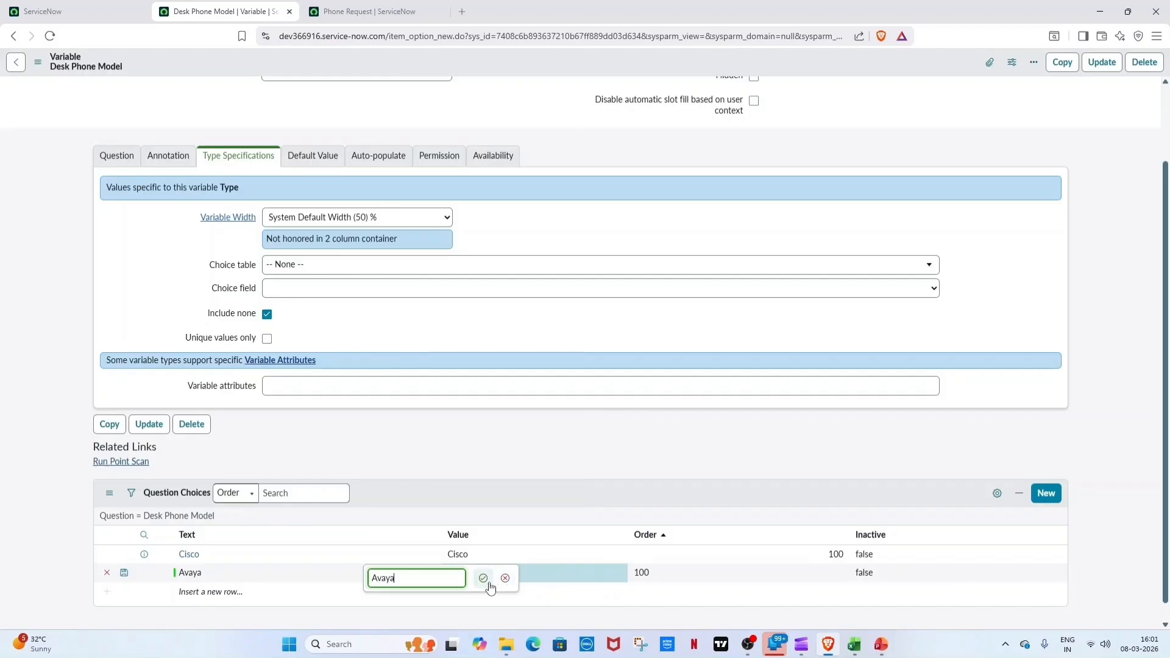
left_click(490, 586)
double_click(655, 579)
type("200")
left_click(750, 581)
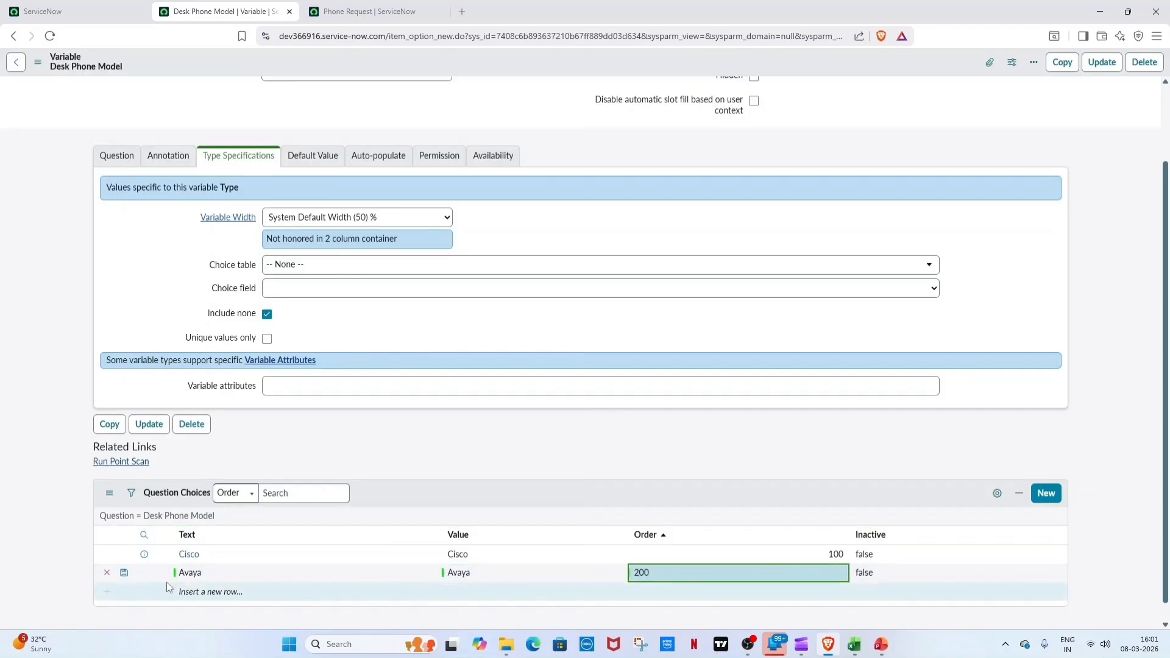
Insert a third Desk Phone Model choice with the text Panasonic copied from the Excel sheet
key("alt+Tab")
double_click(556, 505)
key("alt+Tab")
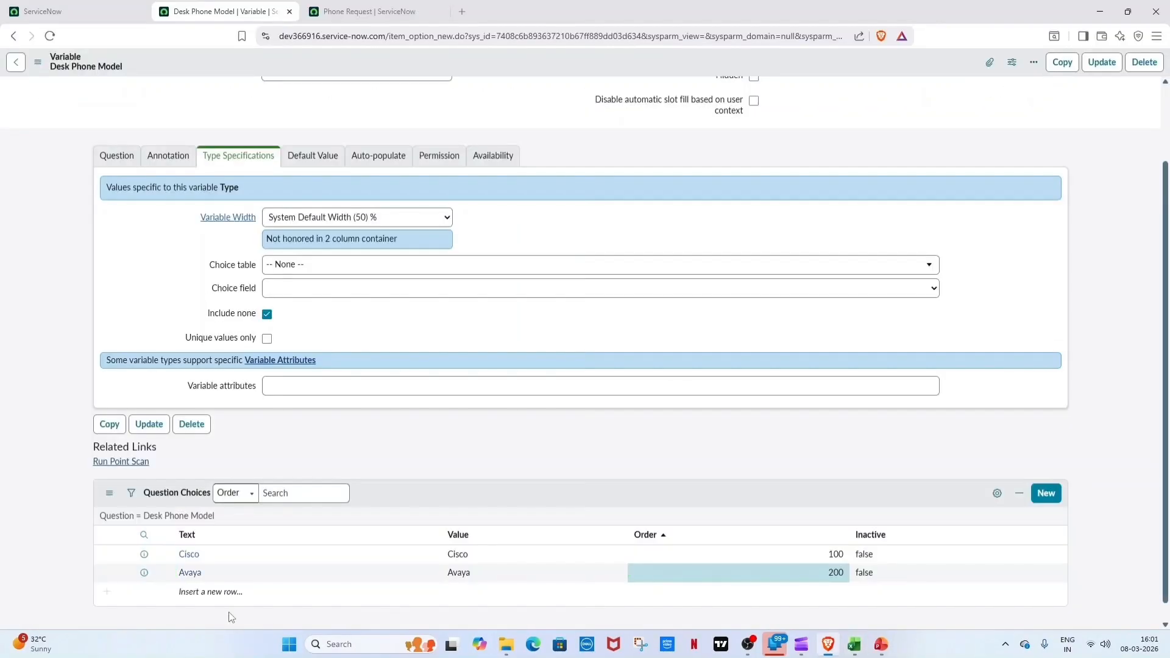
left_click(279, 595)
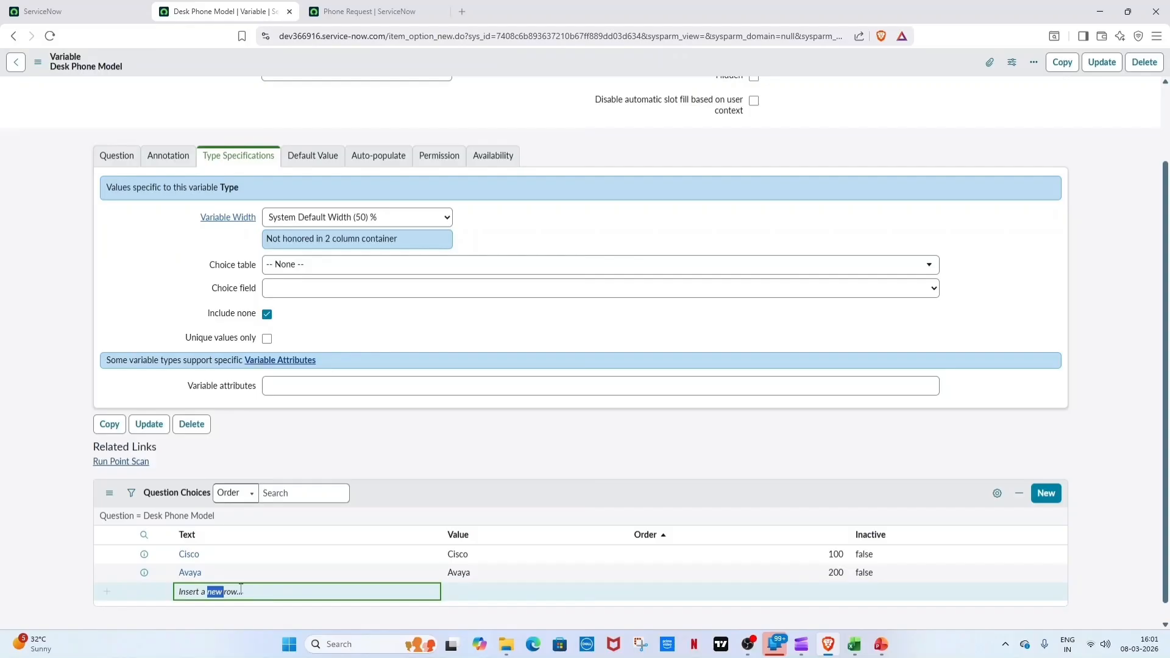
left_click(240, 589)
key("ctrl+v")
left_click(292, 597)
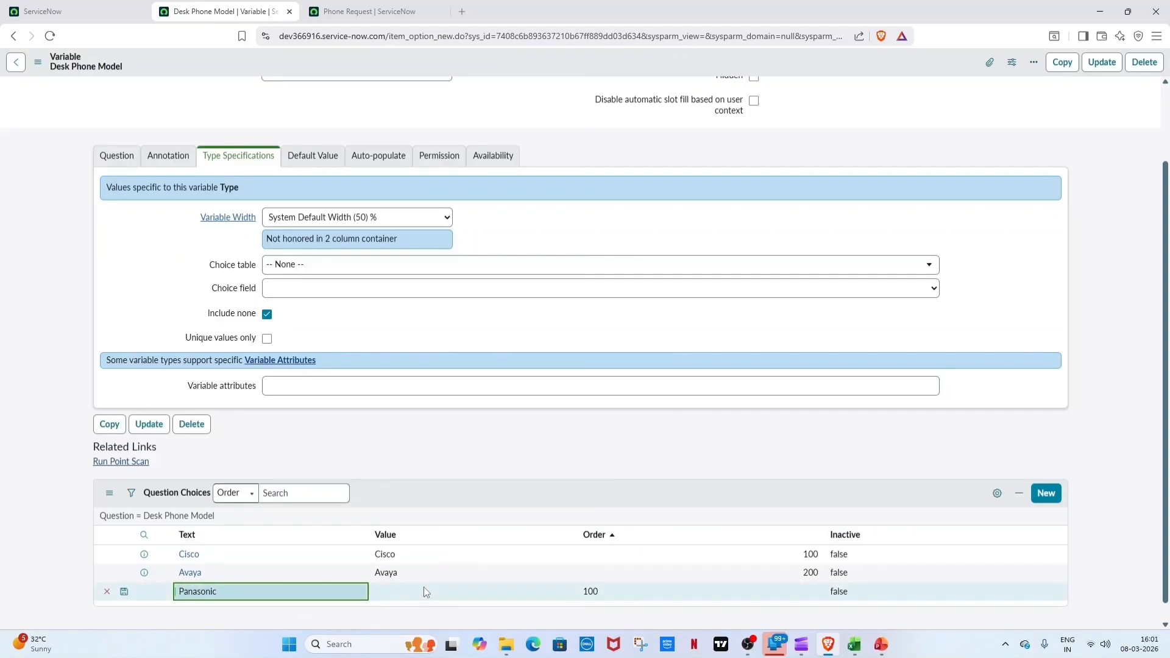
Set the Panasonic choice's value to Panasonic and its order to 300, then save the row
double_click(459, 591)
key("ctrl+v")
left_click(486, 598)
left_click(687, 594)
left_click(686, 593)
type("3")
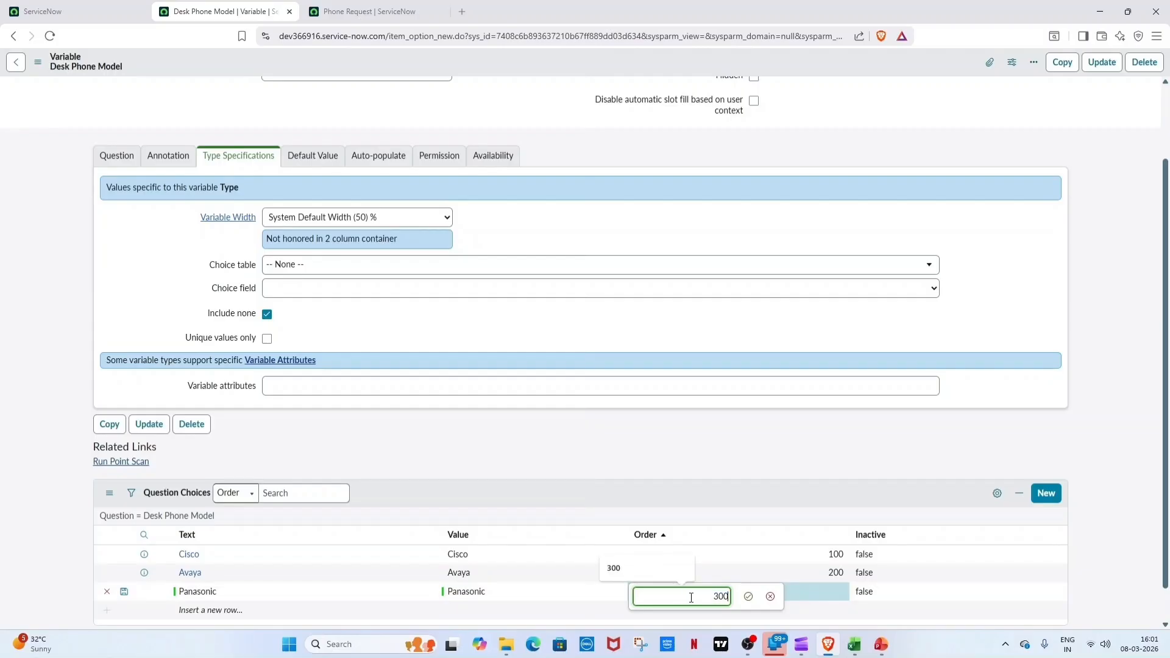
left_click(749, 596)
left_click(122, 592)
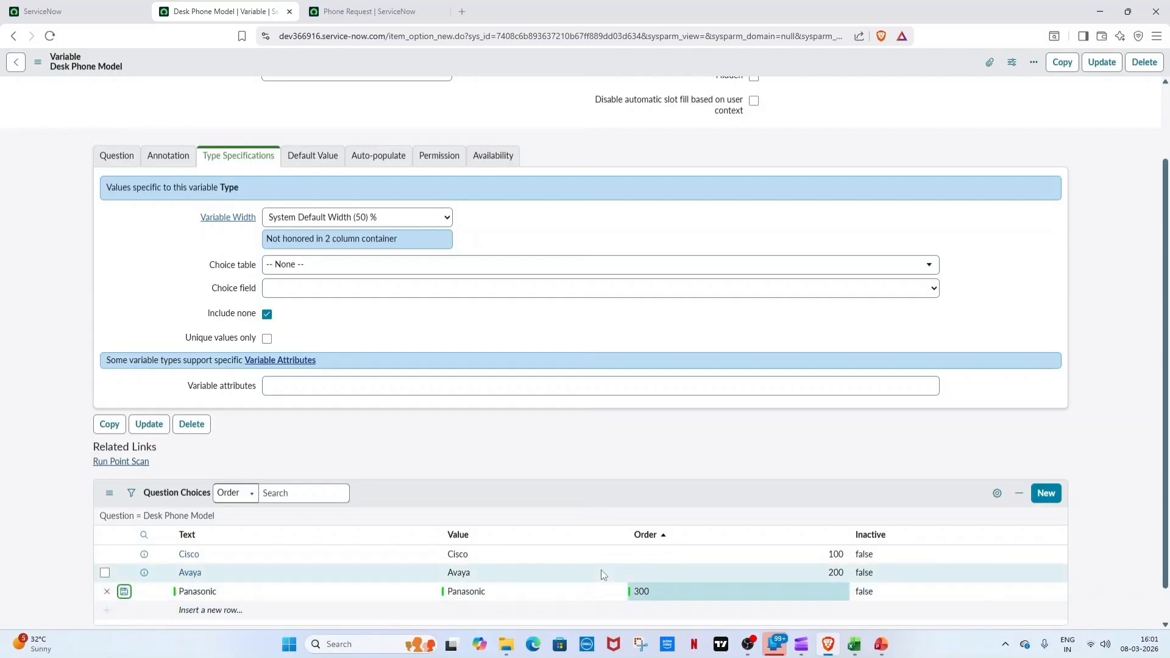
Return to the Phone Request catalog item's variable list and switch to the Use Case 1 Excel sheet for the next variable
key("alt+Tab")
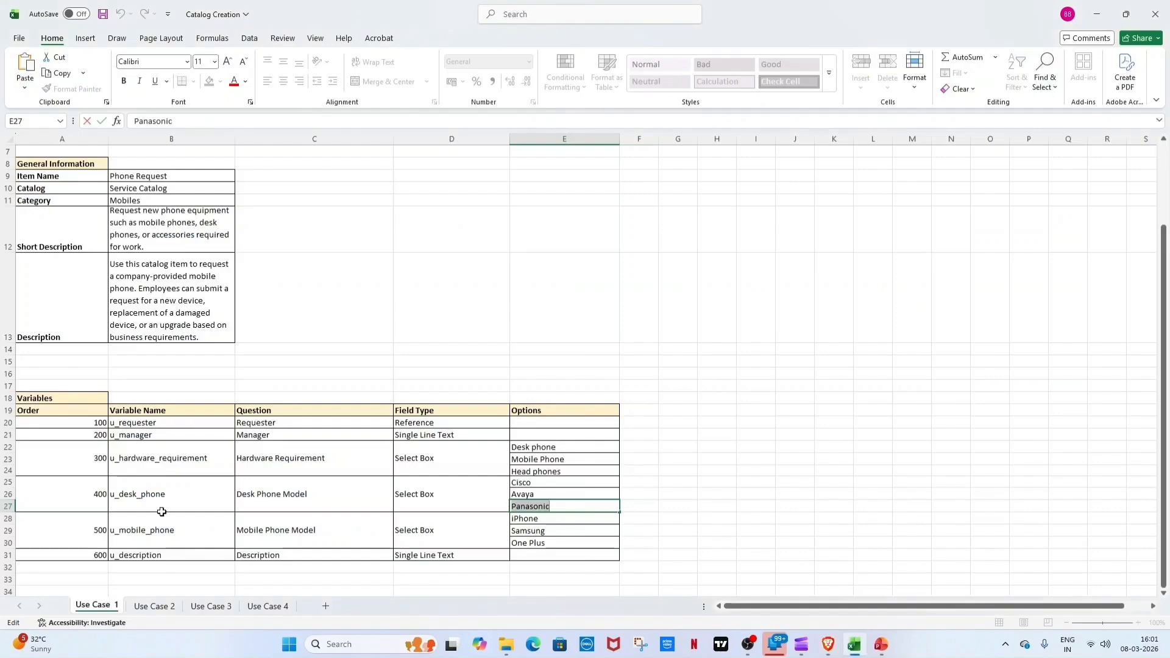
key("alt+Tab")
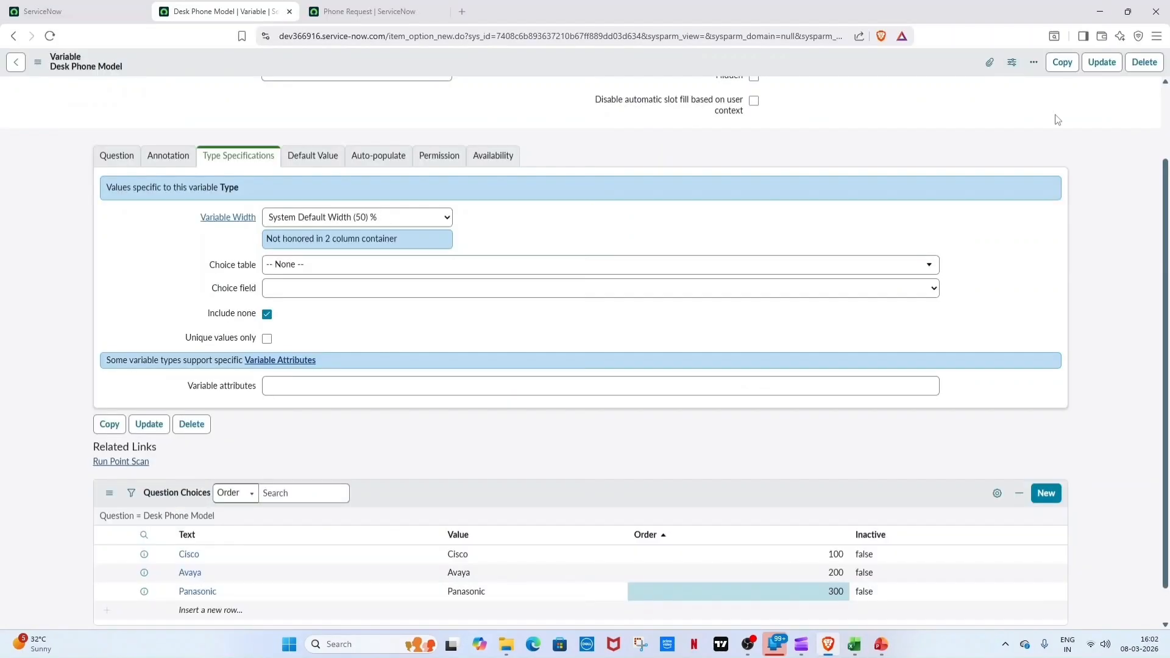
right_click(14, 37)
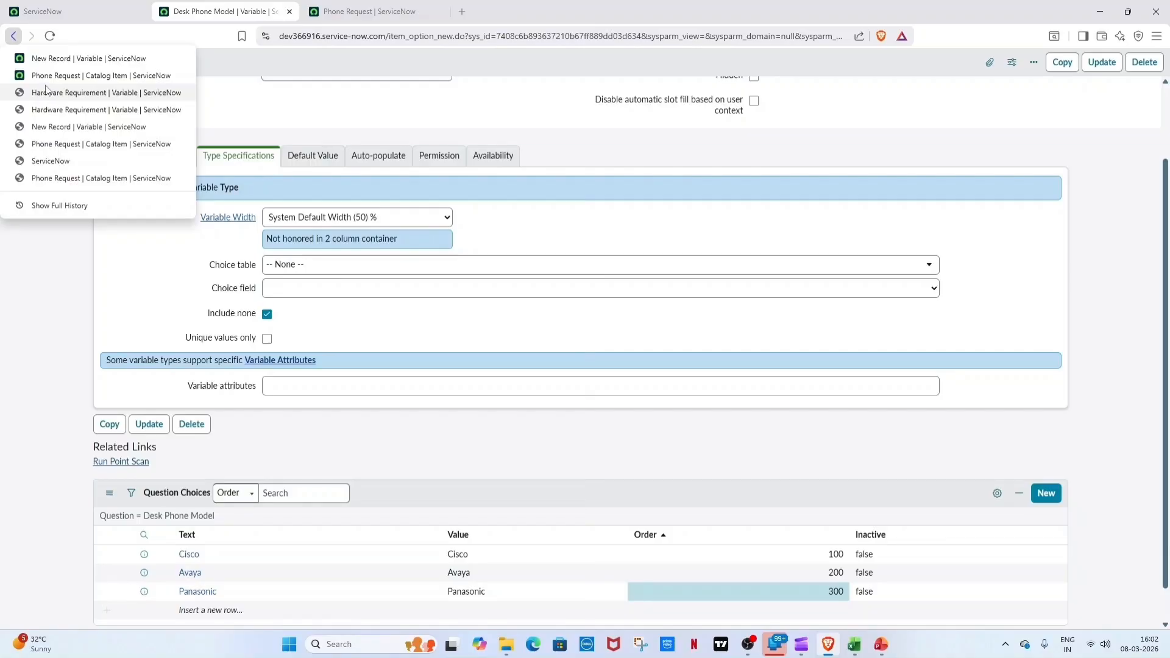
left_click(46, 92)
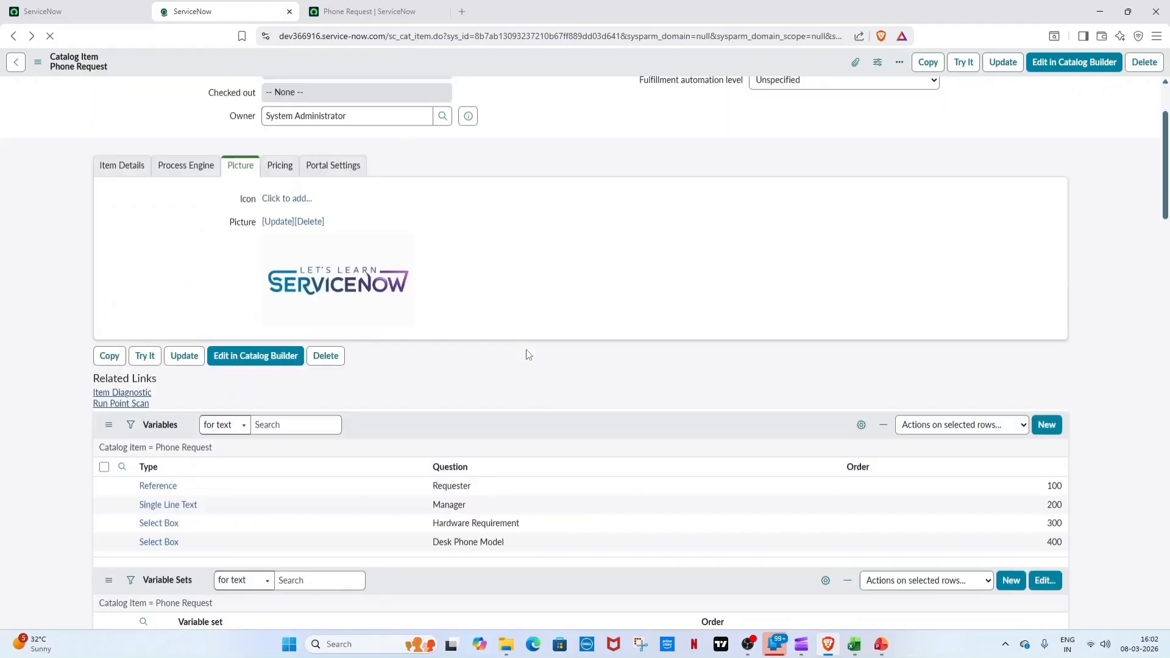
scroll(535, 354, "down", 1)
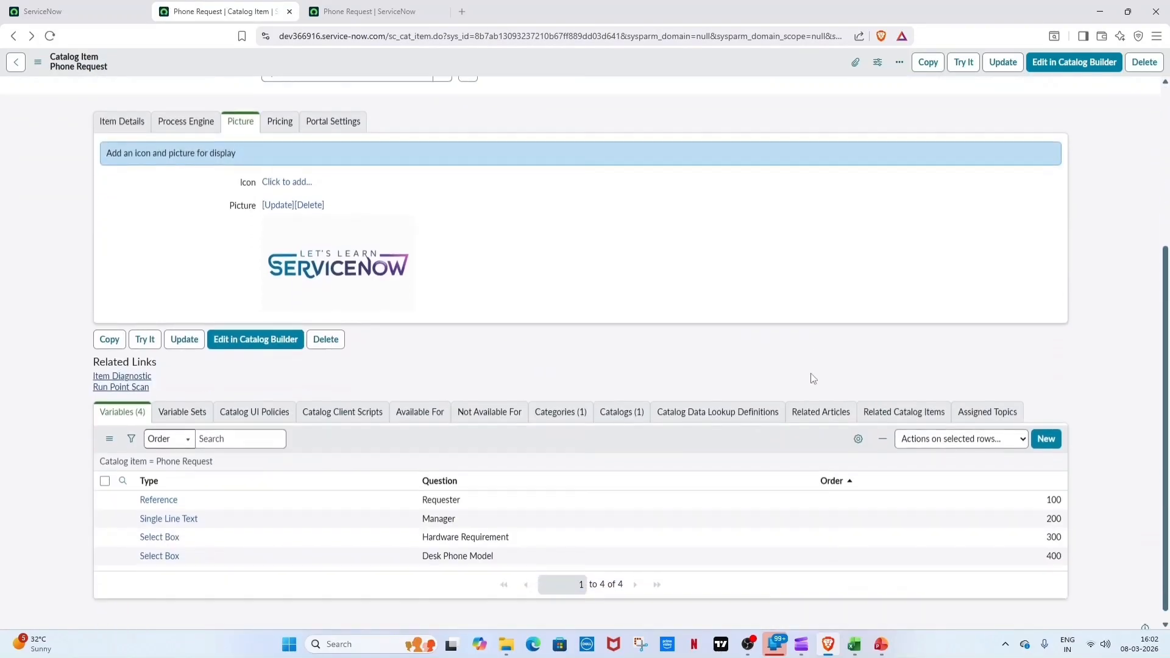
key("alt+Tab")
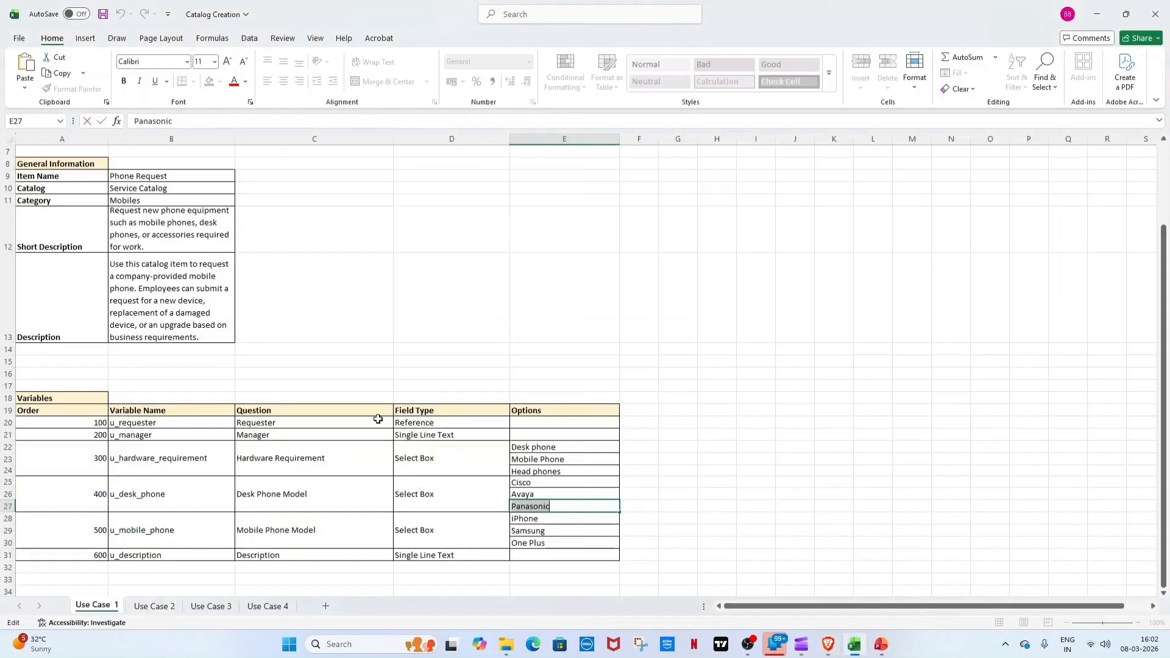
Copy the question text Mobile Phone Model from the order 500 row of the Excel sheet and switch back to the new ServiceNow variable
left_click(102, 532)
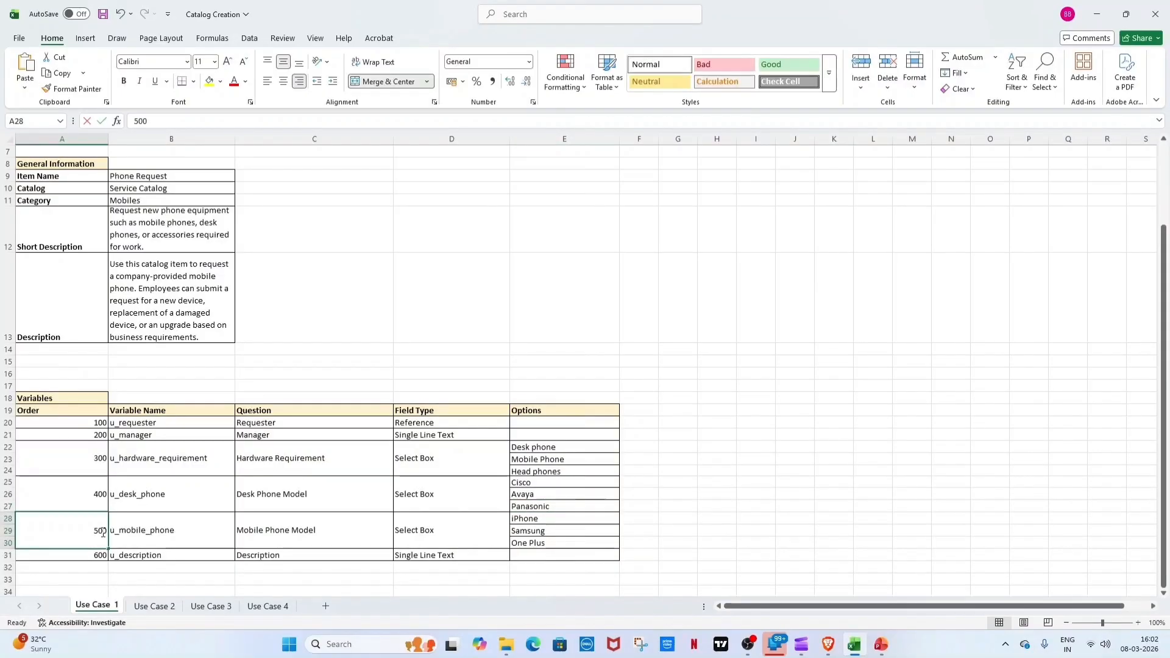
left_click(177, 530)
left_click(280, 530)
triple_click(371, 526)
key("ctrl+c")
key("alt+Tab")
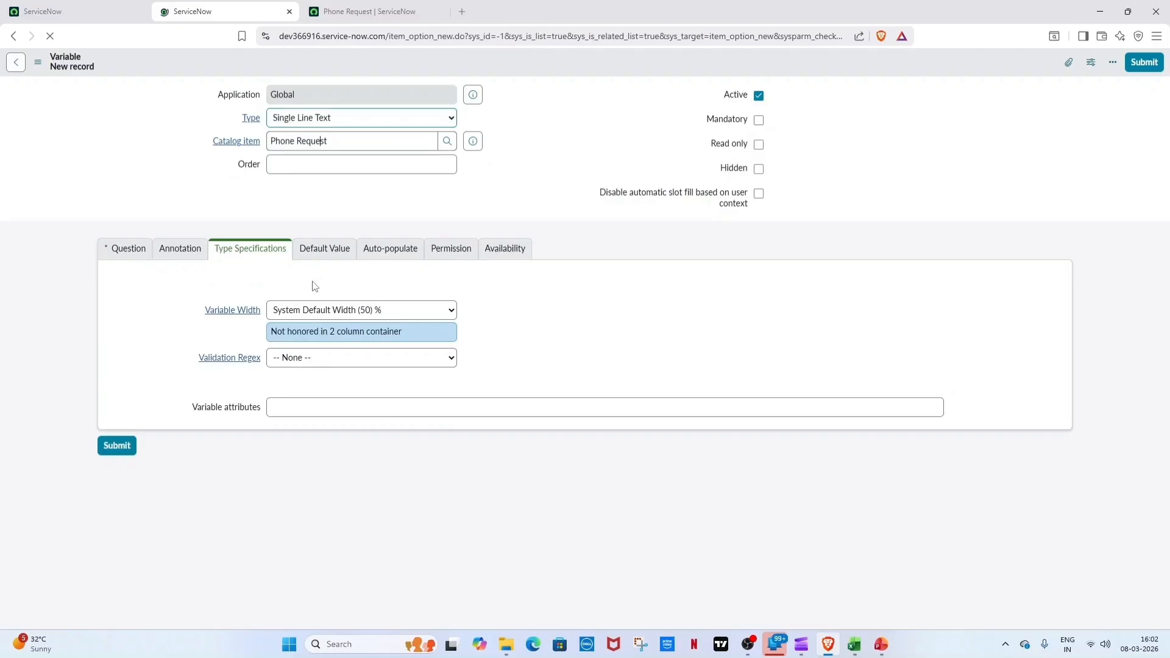
Set the new variable's type to Select Box and its order to 500
left_click(304, 121)
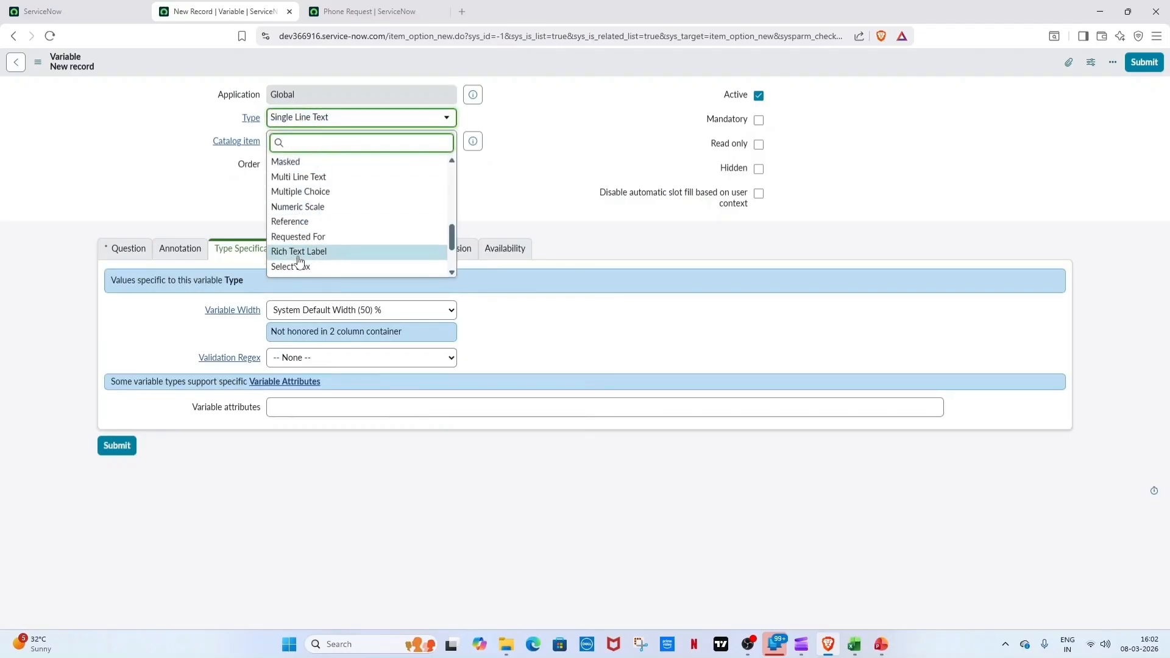
left_click(292, 263)
left_click(323, 165)
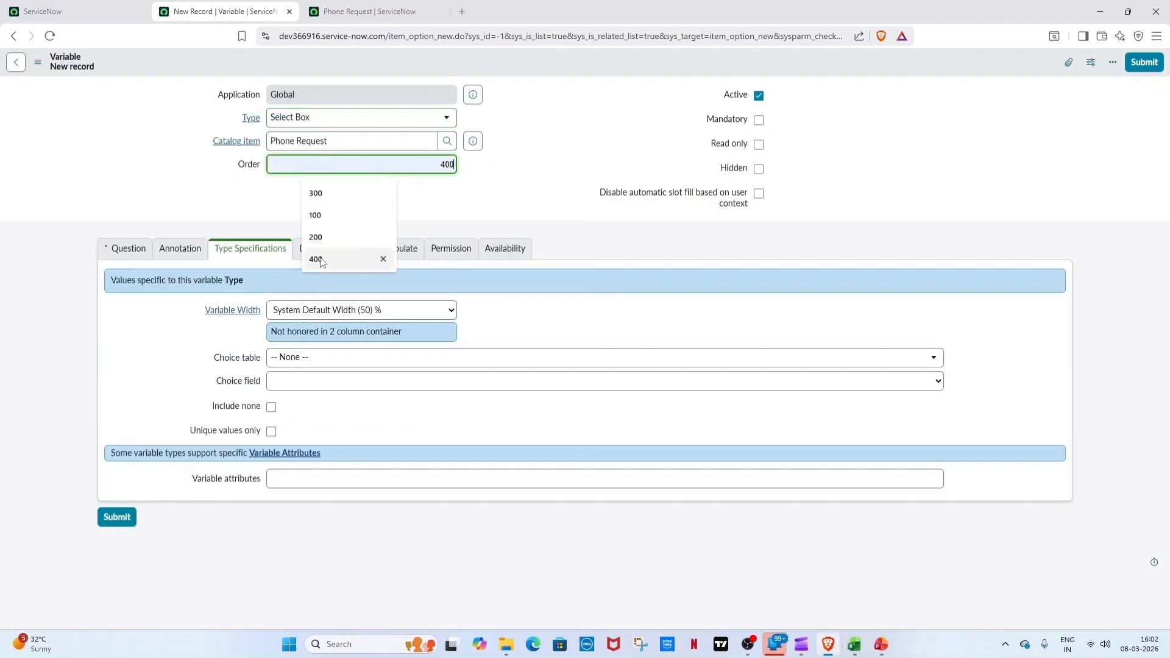
key("BackSpace")
key("BackSpace")
key("BackSpace")
type("500")
Set the variable's question to Mobile Phone Model and its name to u_mobile_phone
left_click(130, 248)
left_click(316, 318)
key("ctrl+v")
left_click(287, 333)
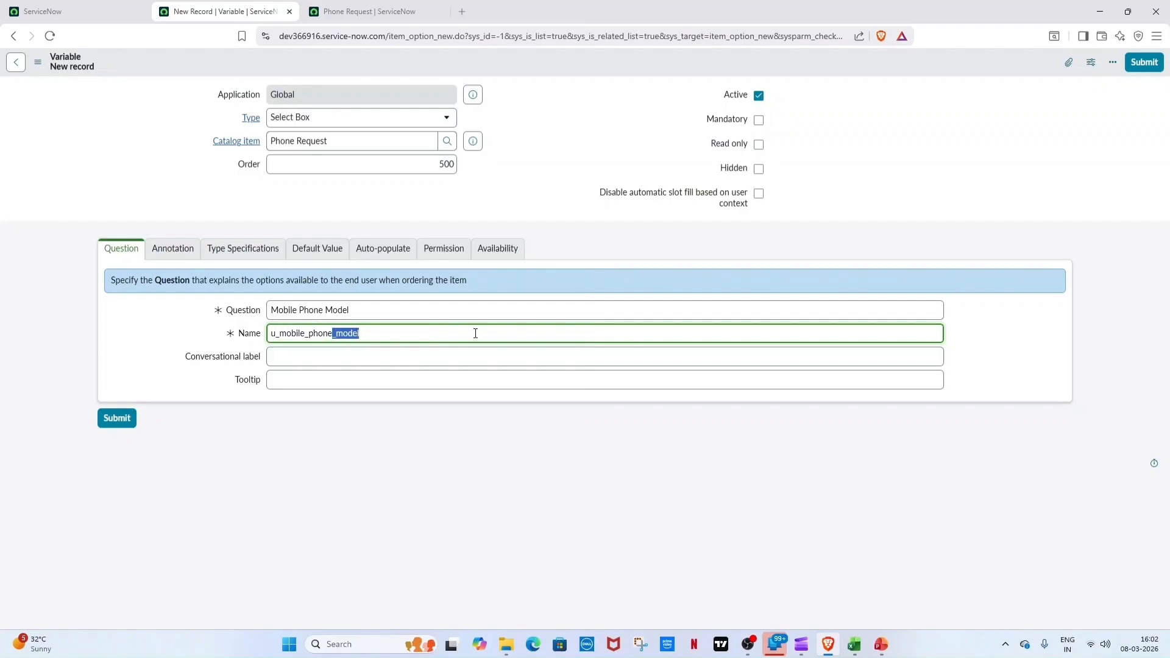
Enable Include none in the Mobile Phone Model variable's type specifications and save the record
left_click(277, 249)
left_click(271, 406)
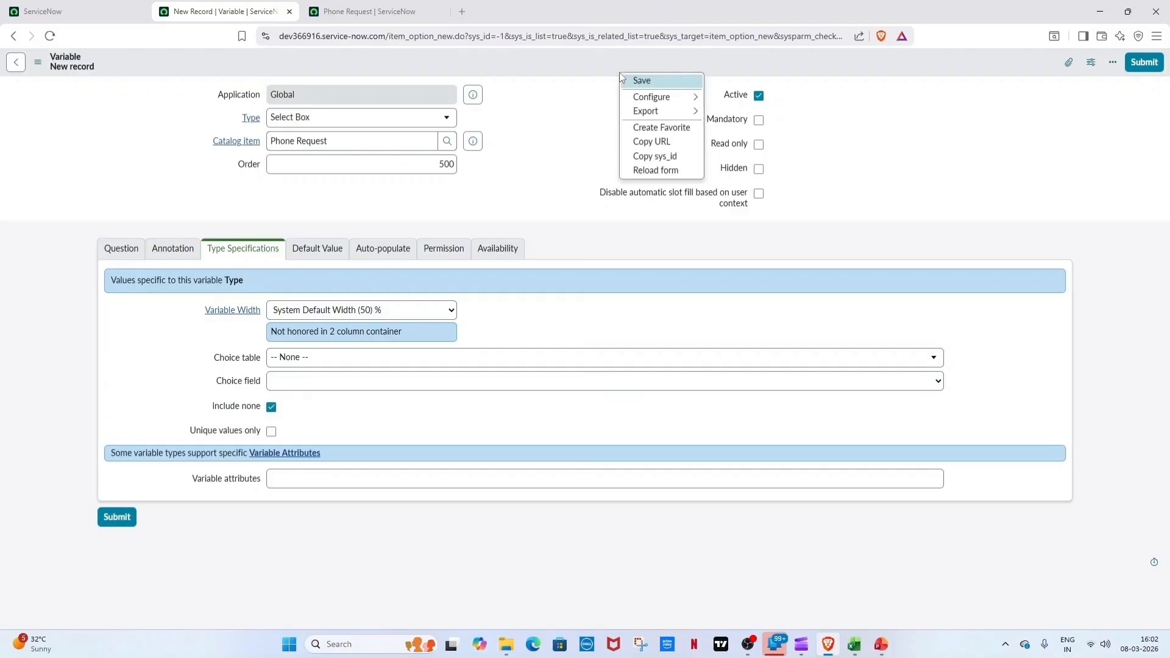
right_click(528, 61)
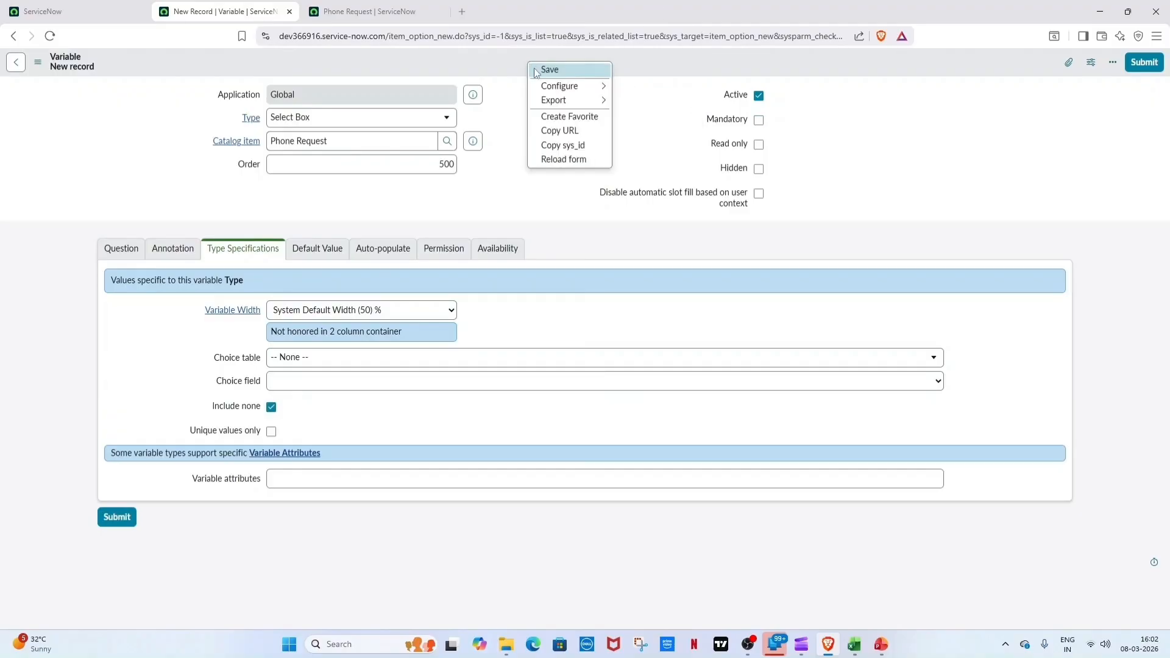
left_click(536, 68)
Add the first Mobile Phone Model choice from the Excel sheet with text and value iPhone
key("alt+Tab")
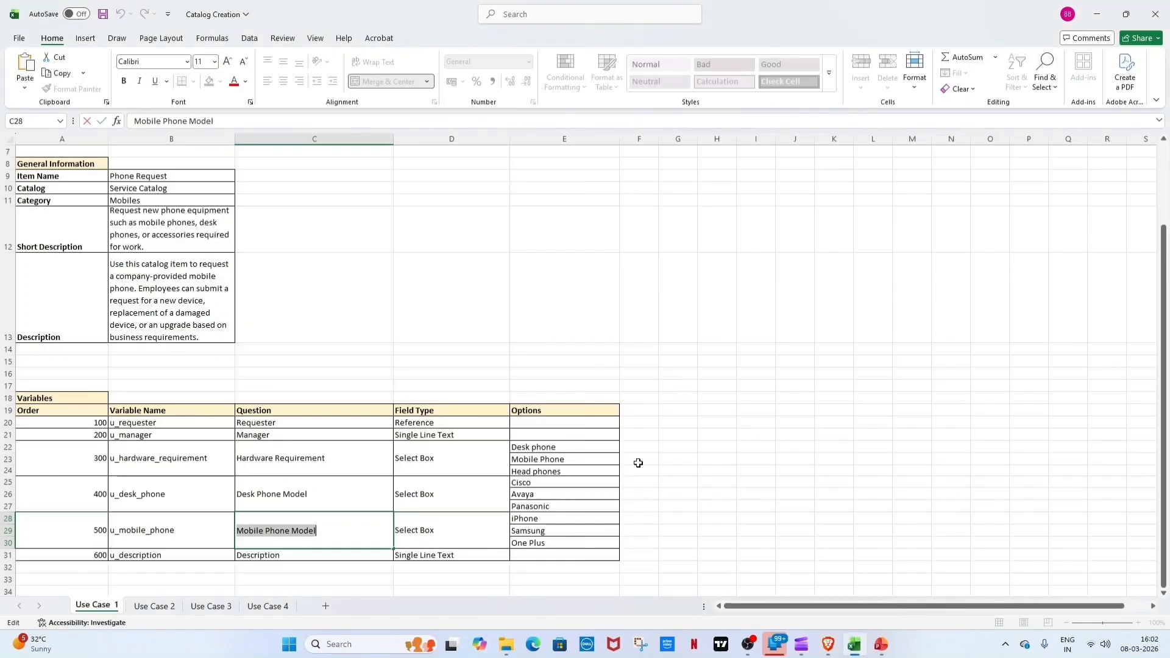
double_click(567, 518)
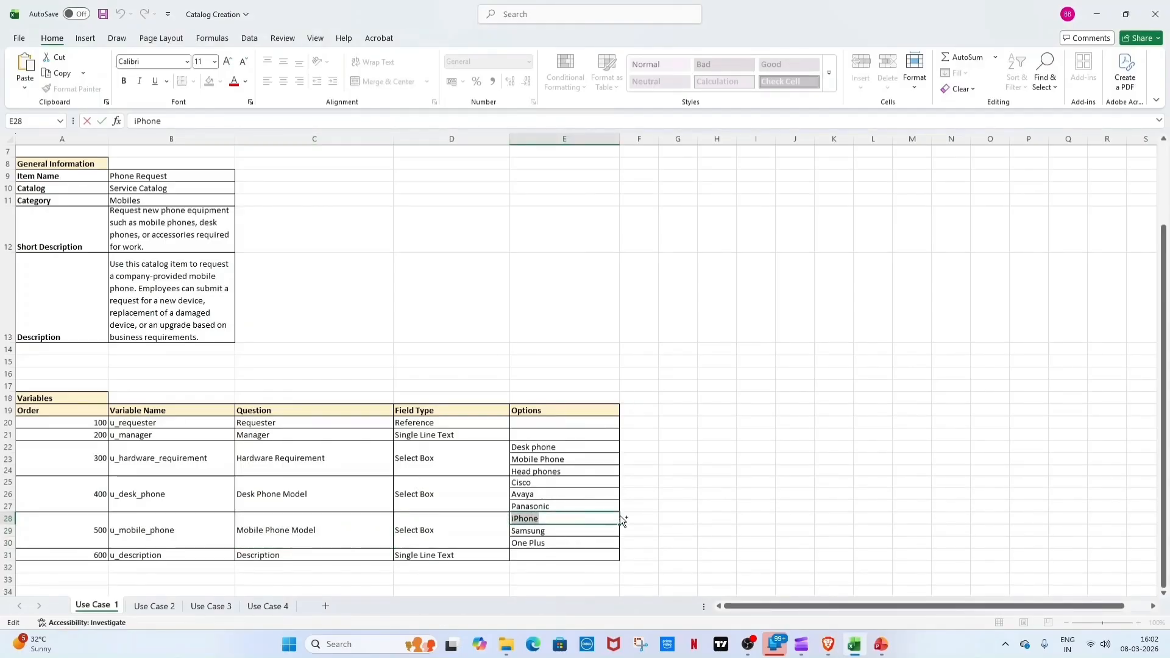
key("alt+Tab")
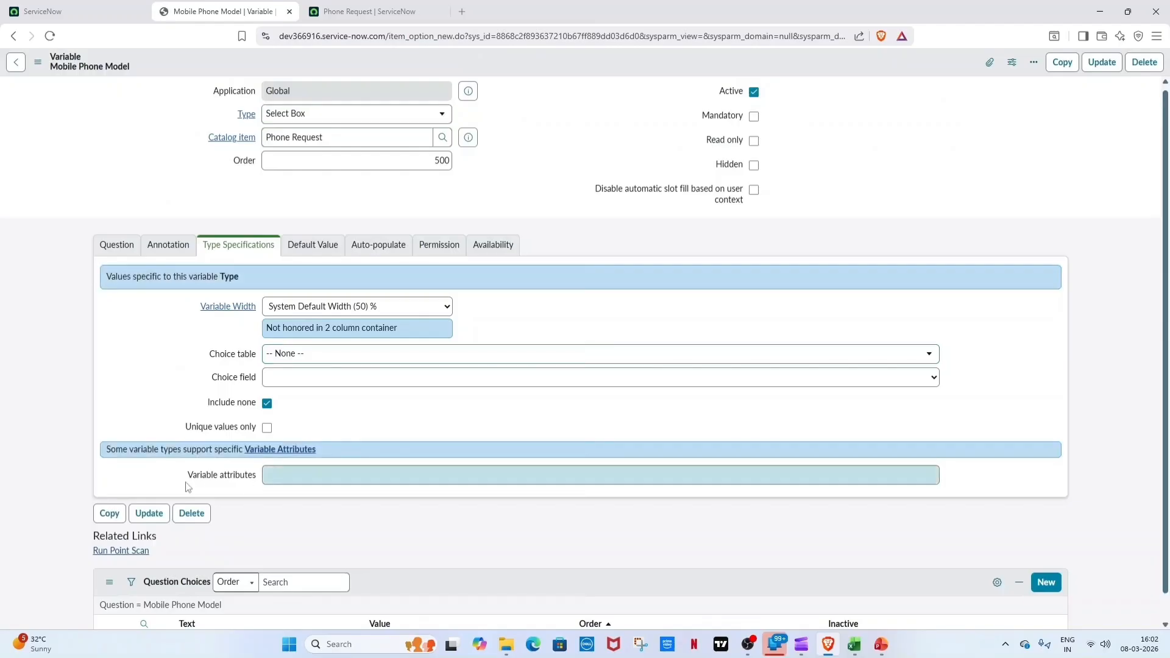
scroll(405, 618, "down", 2)
left_click(200, 567)
type("iPhone")
key("Return")
double_click(426, 566)
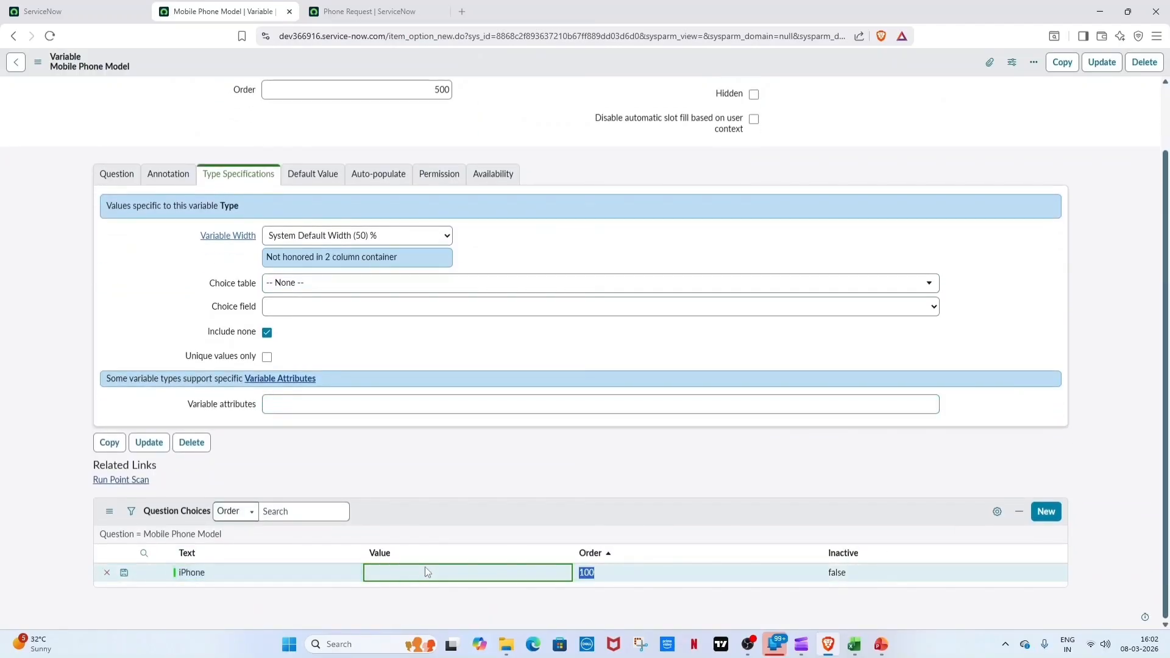
type("iPhone")
key("Return")
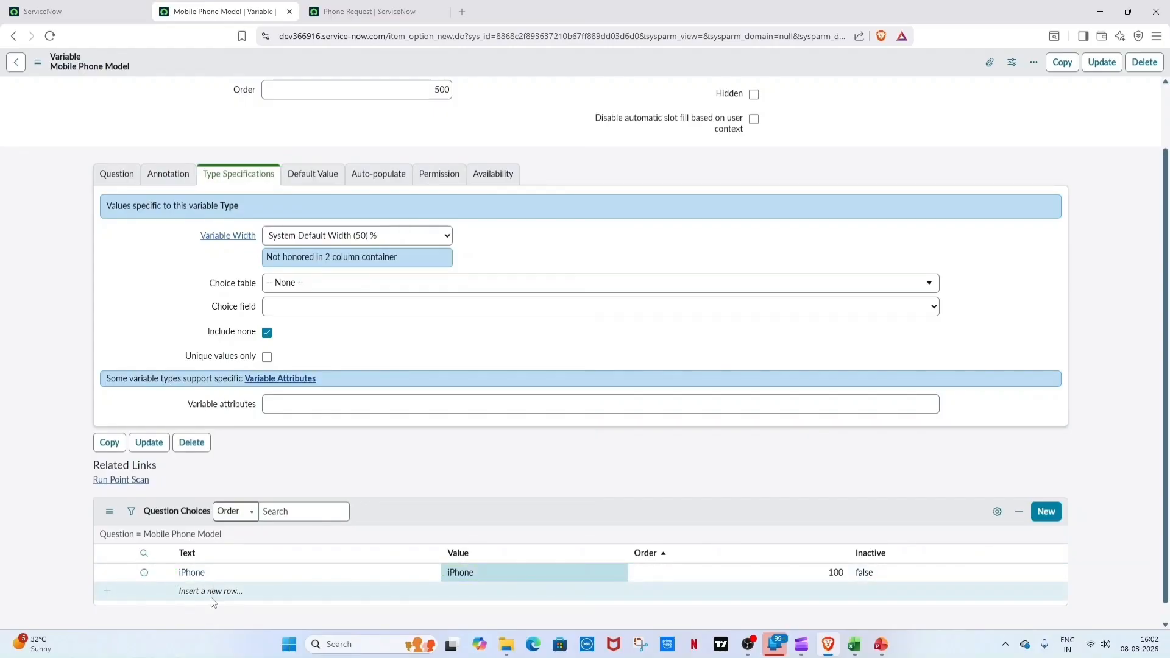
Insert a second Mobile Phone Model choice with the text Samsung copied from the Excel sheet
key("alt+Tab")
left_click(568, 530)
double_click(571, 530)
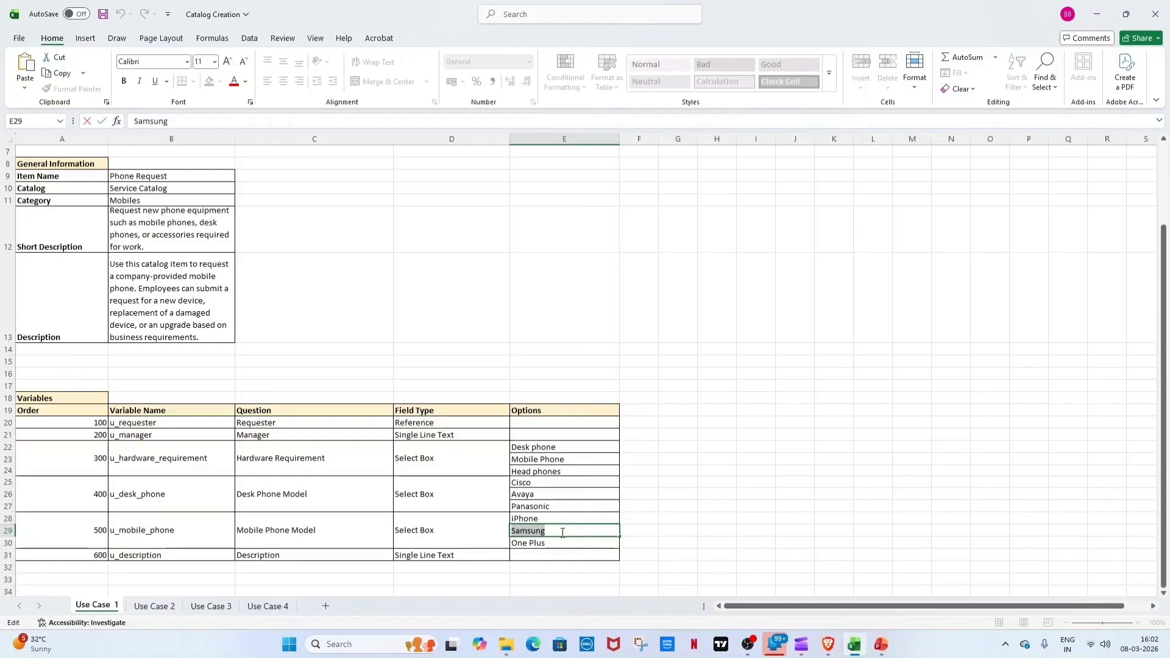
key("ctrl+c")
key("alt+Tab")
double_click(207, 592)
key("ctrl+v")
left_click(294, 597)
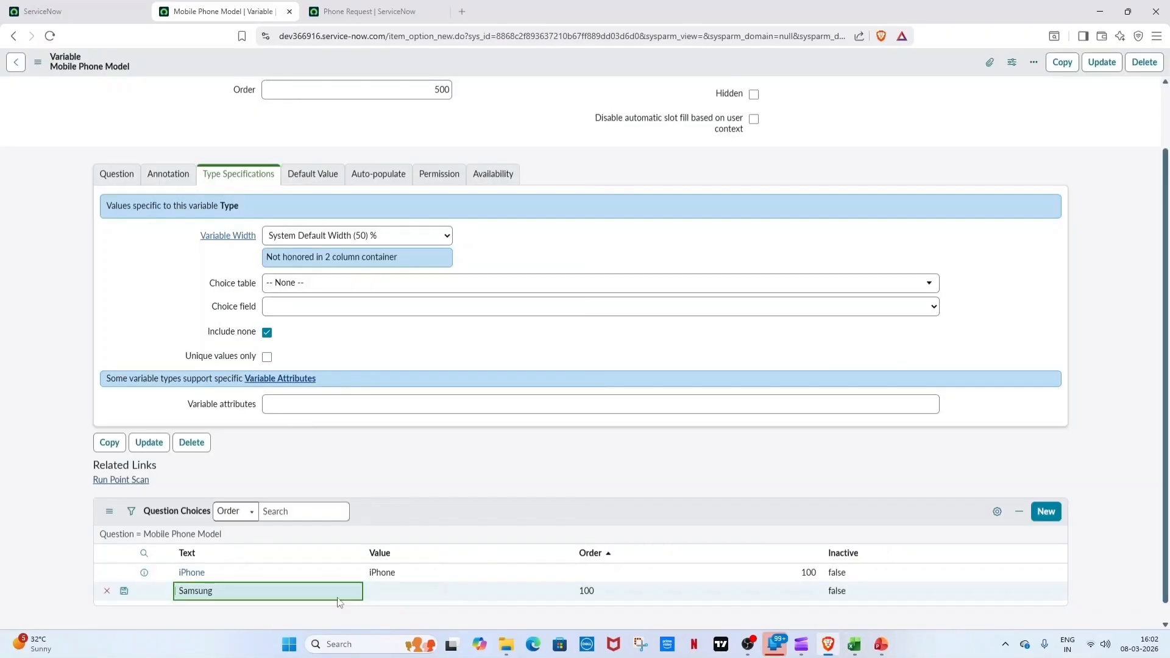
Set the Samsung choice's value to Samsung and its order to 200, then save the row
double_click(441, 597)
key("ctrl+v")
left_click(483, 597)
left_click(614, 597)
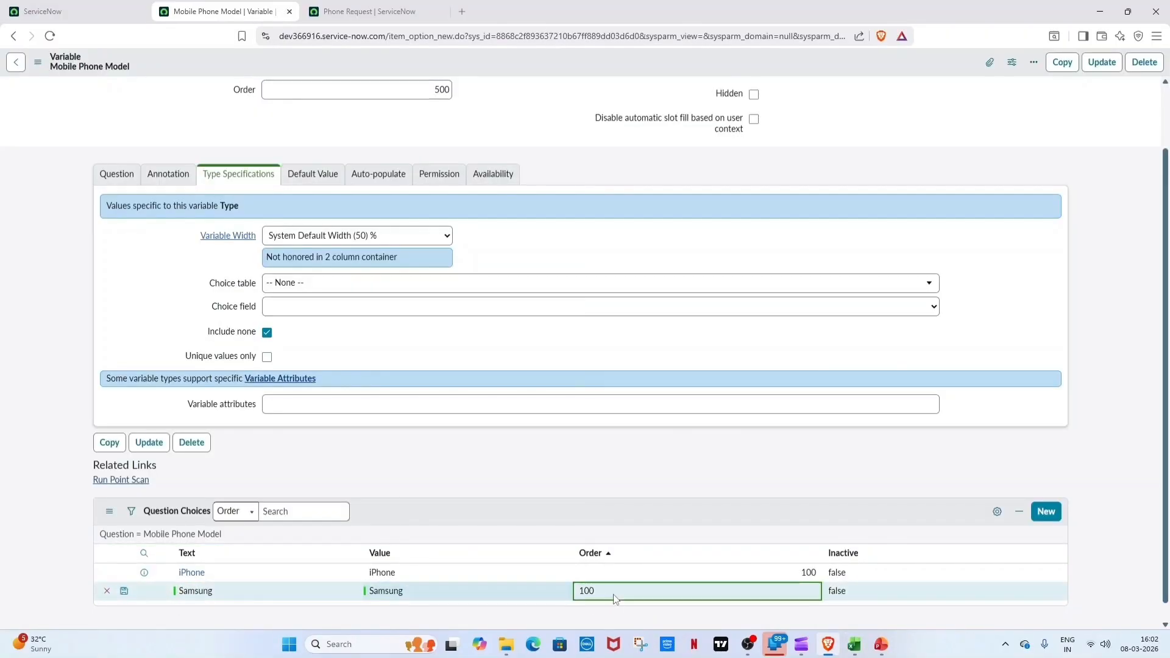
double_click(614, 597)
type("200")
left_click(693, 597)
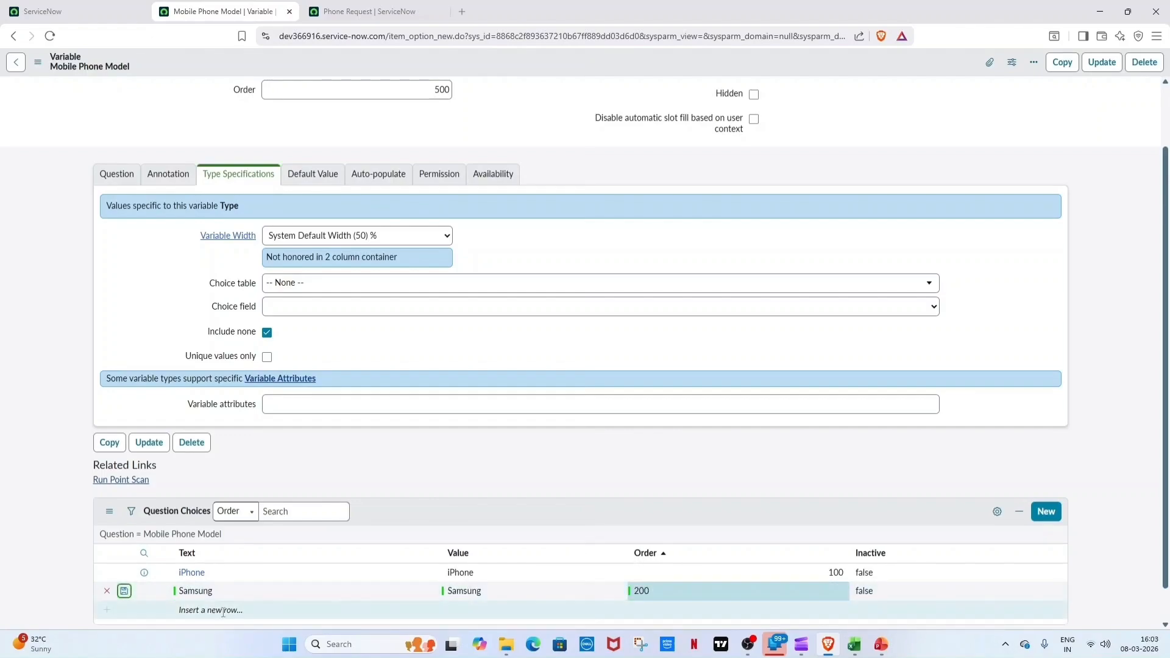
Insert a third Mobile Phone Model choice with the text One Plus copied from the Excel sheet
key("alt+Tab")
left_click(568, 547)
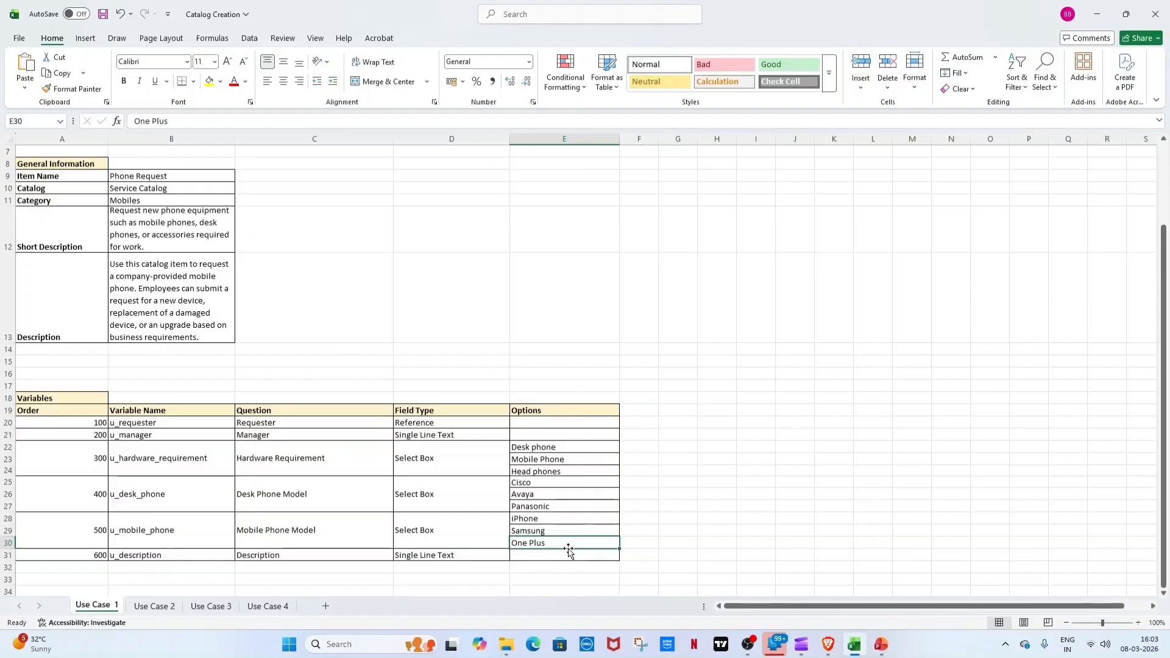
key("Escape")
key("alt+Tab")
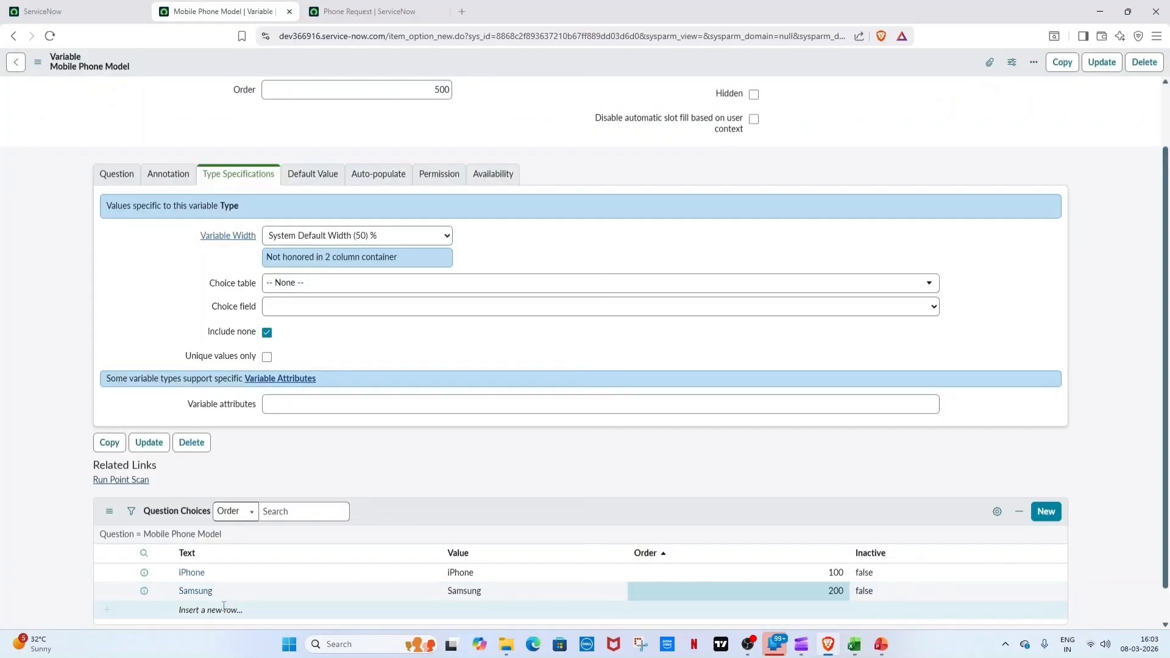
left_click(261, 613)
left_click(291, 615)
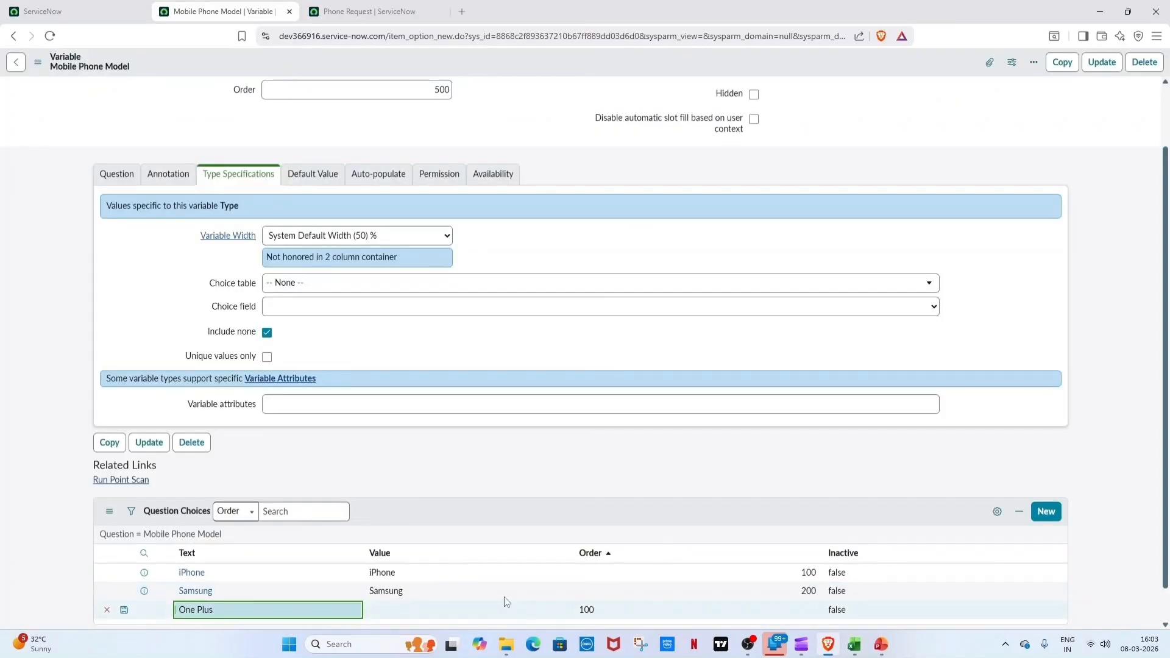
Set the One Plus choice's value to One Plus and its order to 300, then save the row
left_click(435, 605)
left_click(471, 616)
key("ctrl+v")
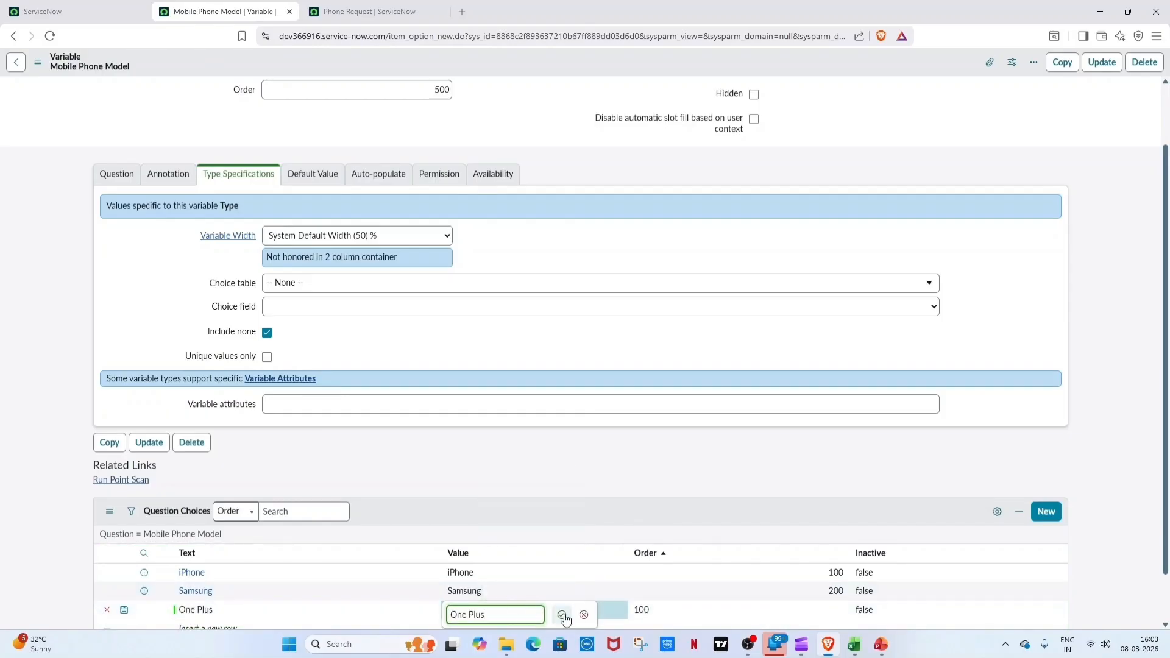
left_click(562, 619)
left_click(649, 605)
type("300")
left_click(748, 614)
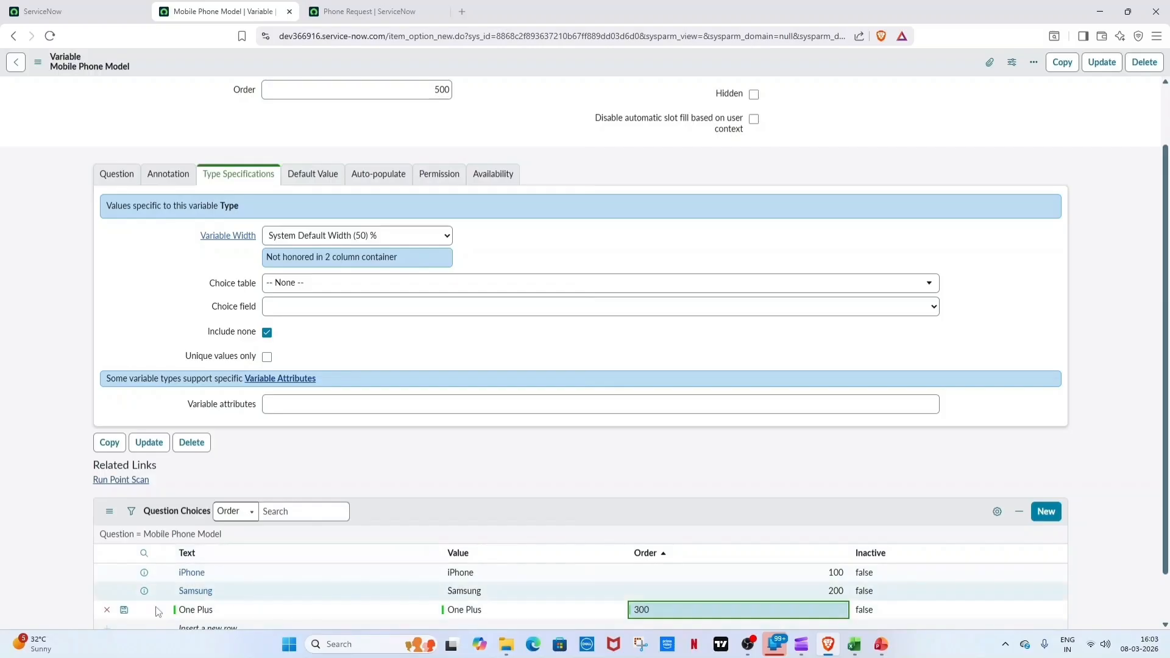
left_click(116, 613)
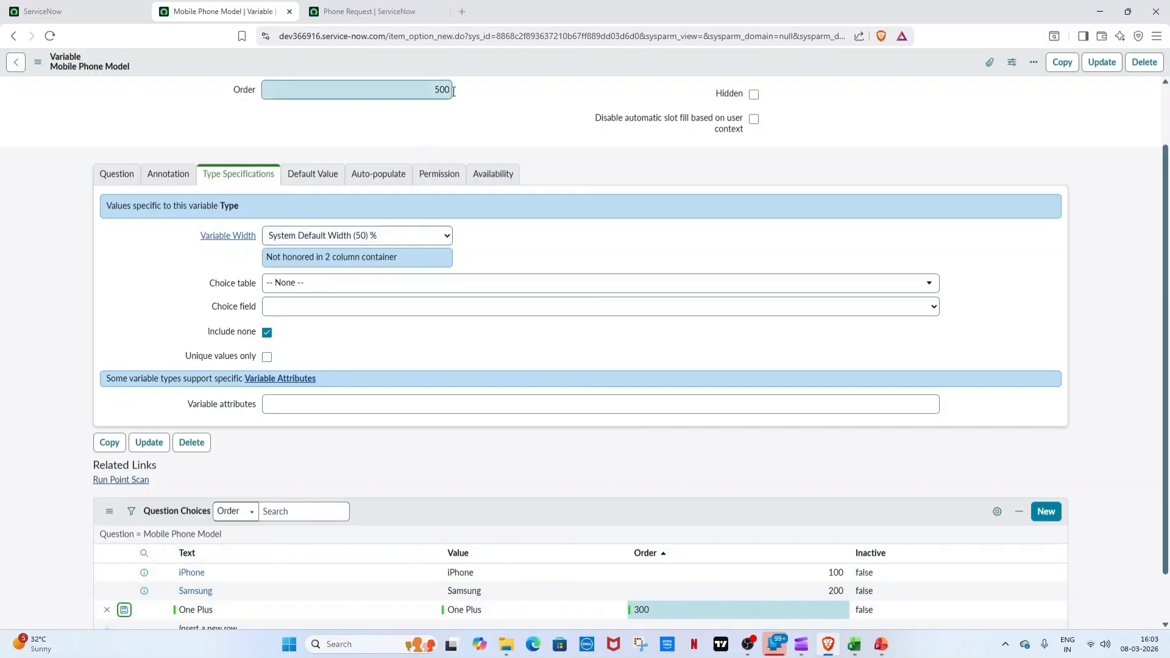
Save the Mobile Phone Model variable and return to the Phone Request catalog item's variable list
left_click(473, 69)
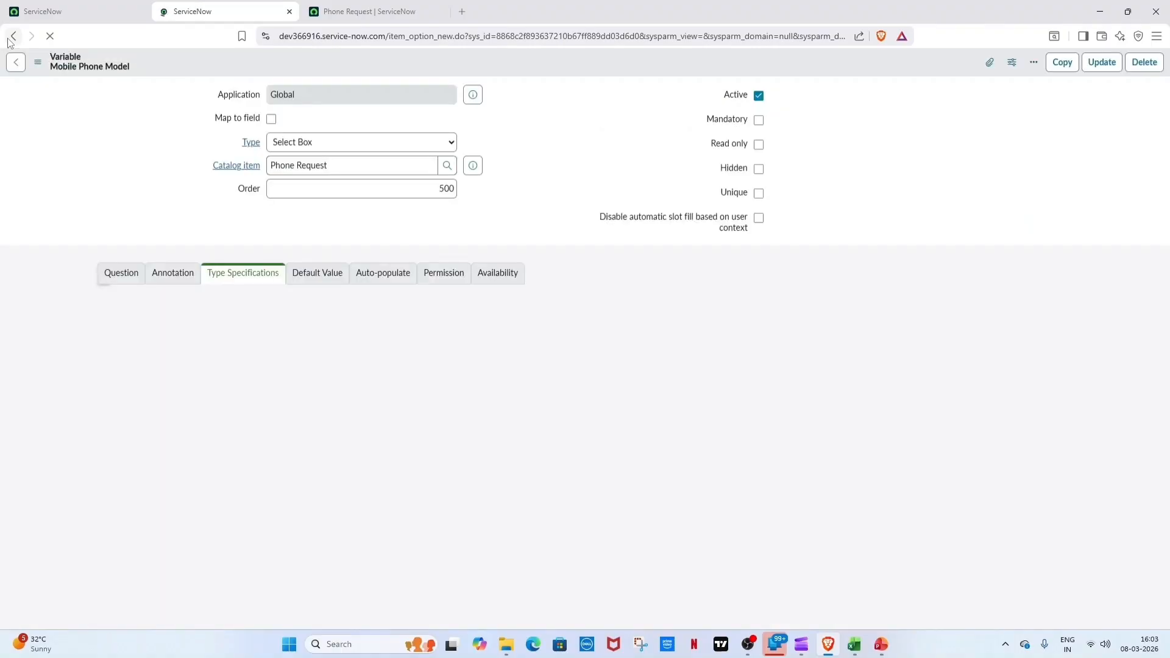
right_click(12, 37)
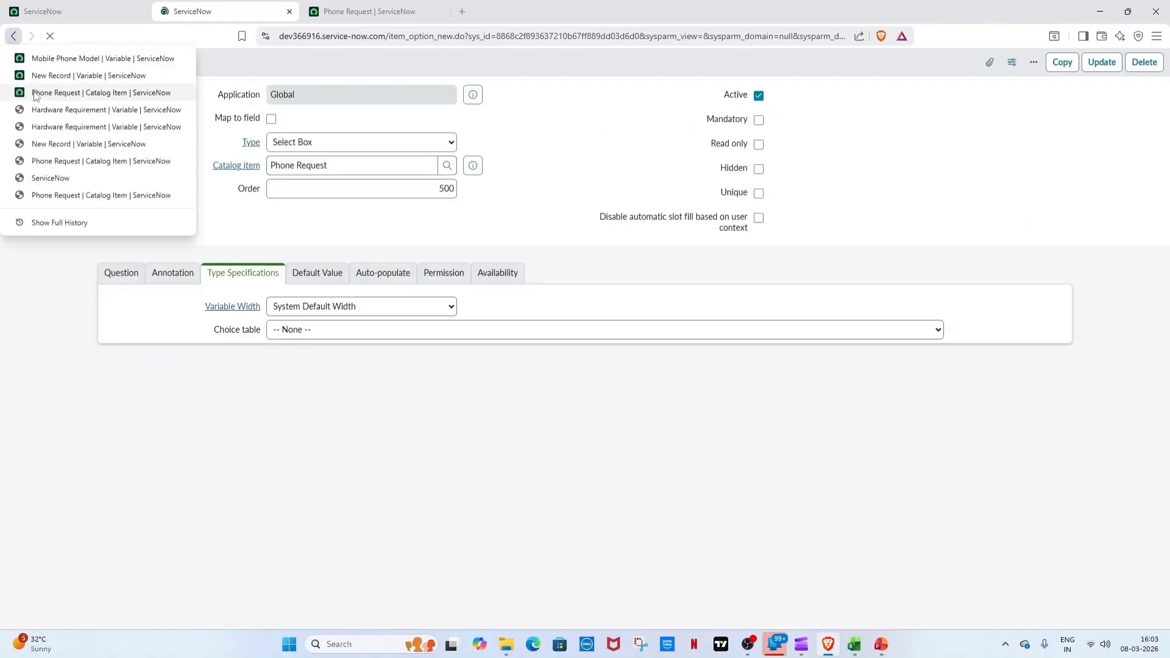
left_click(36, 95)
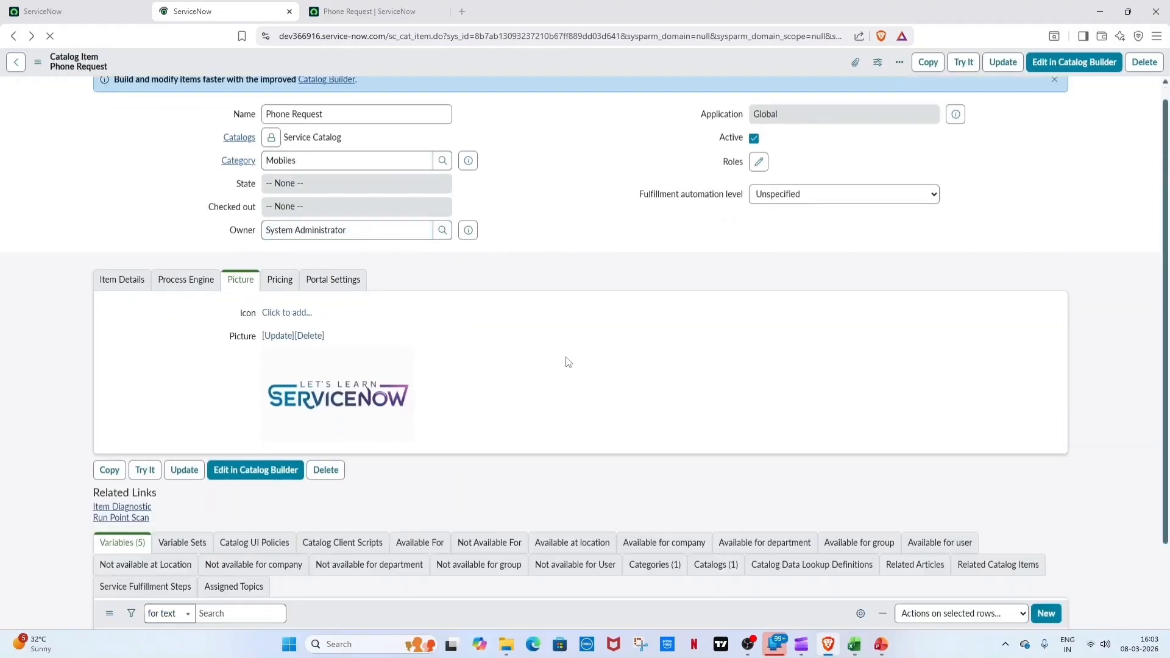
scroll(567, 362, "down", 4)
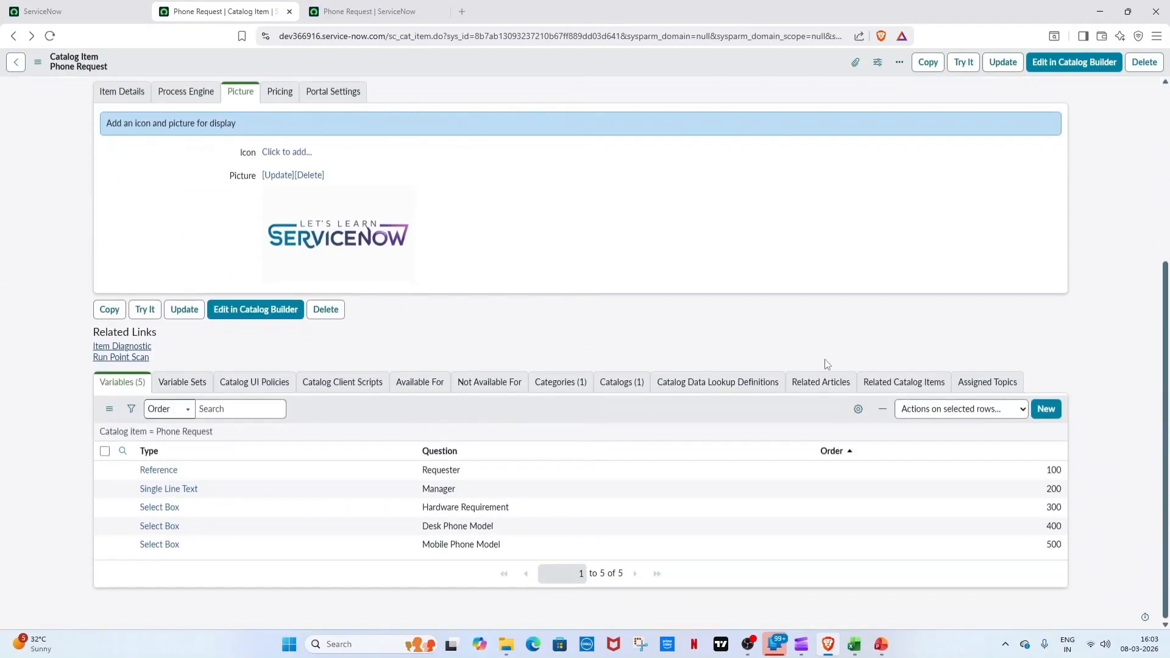
Start a new mandatory Single Line Text variable with order 600 for the Description row of the Excel sheet
key("alt+Tab")
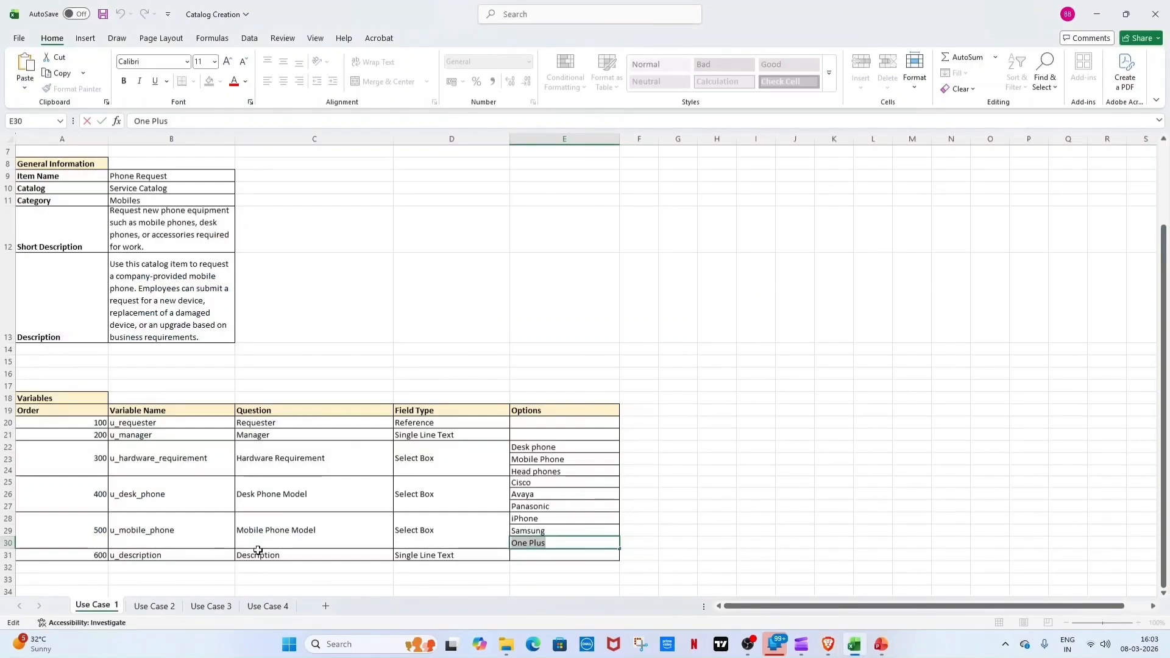
left_click(278, 556)
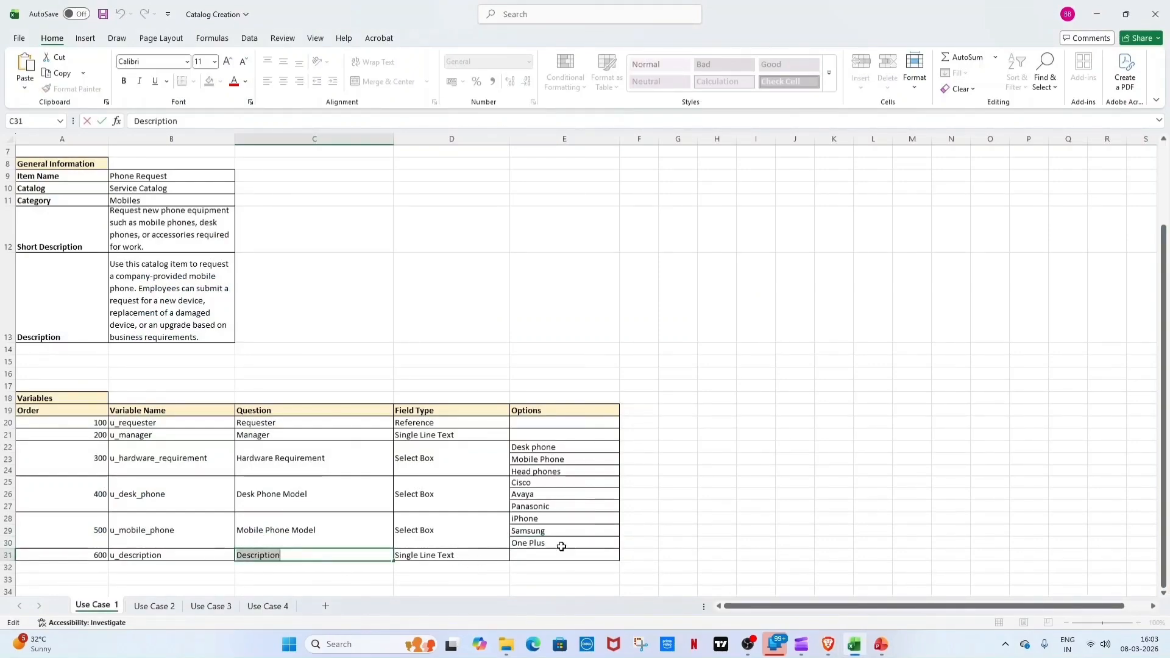
key("alt+Tab")
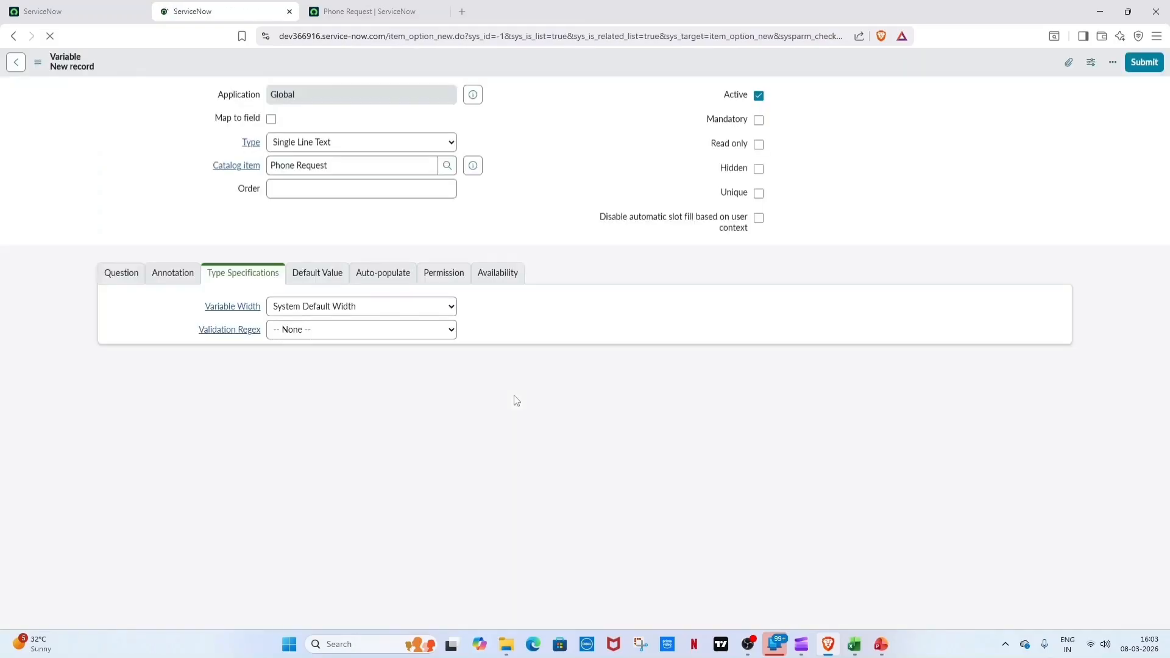
left_click(373, 186)
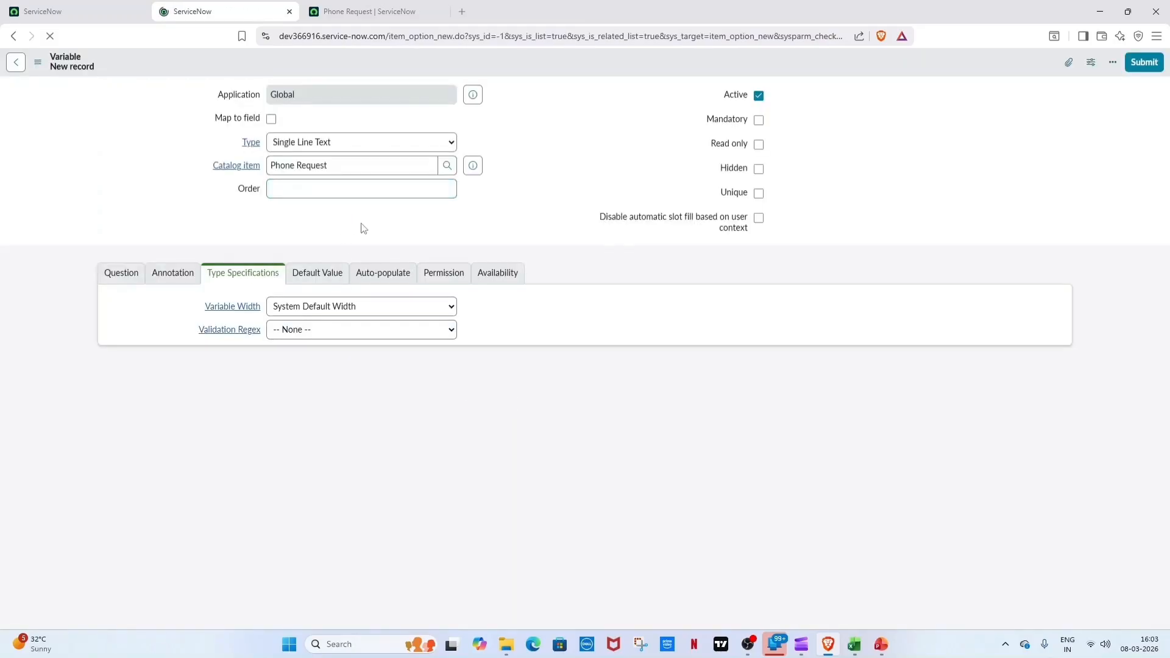
type("600")
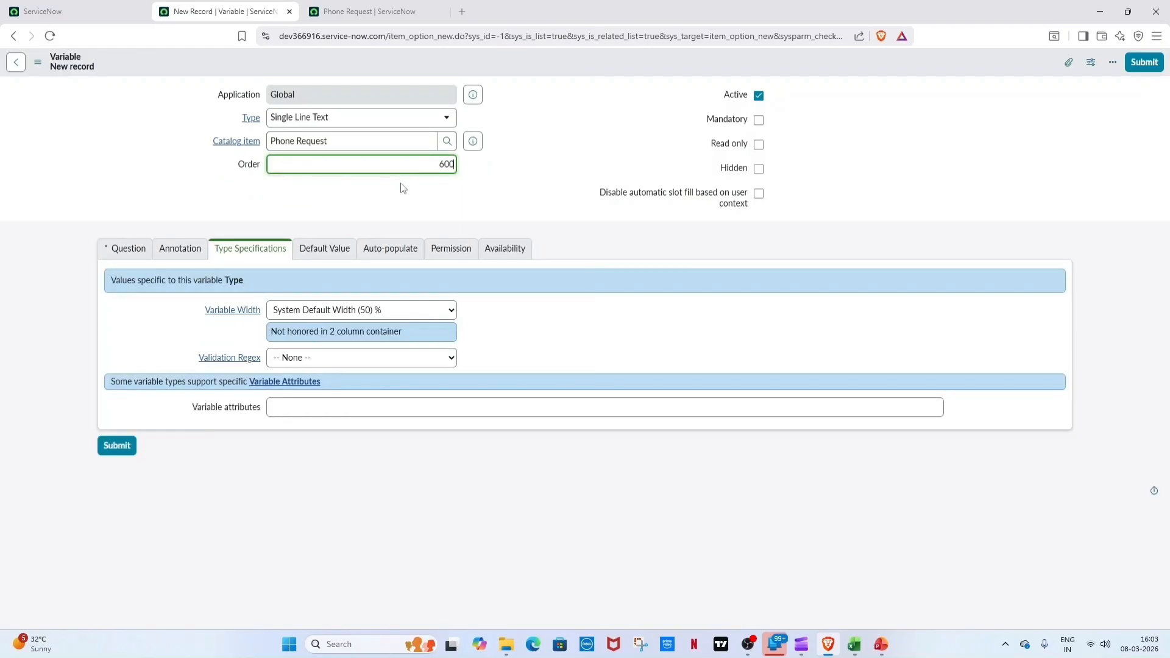
left_click(759, 120)
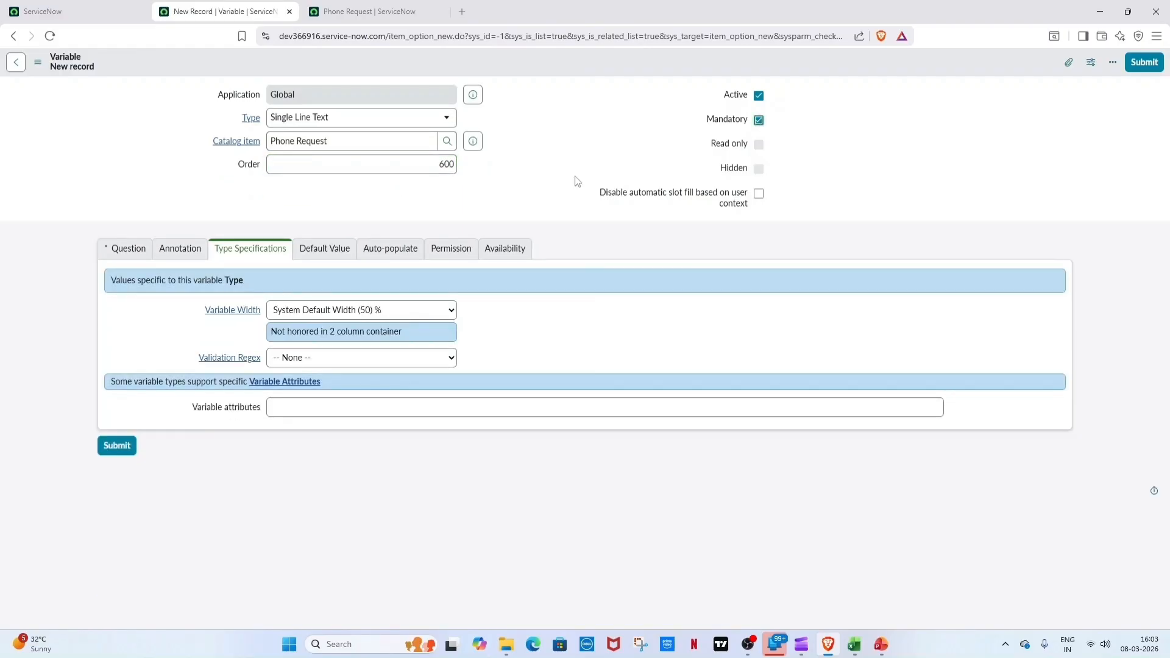
Set the variable's question to Description and its name to u_description, then save the record
left_click(129, 249)
left_click(322, 310)
type("Description")
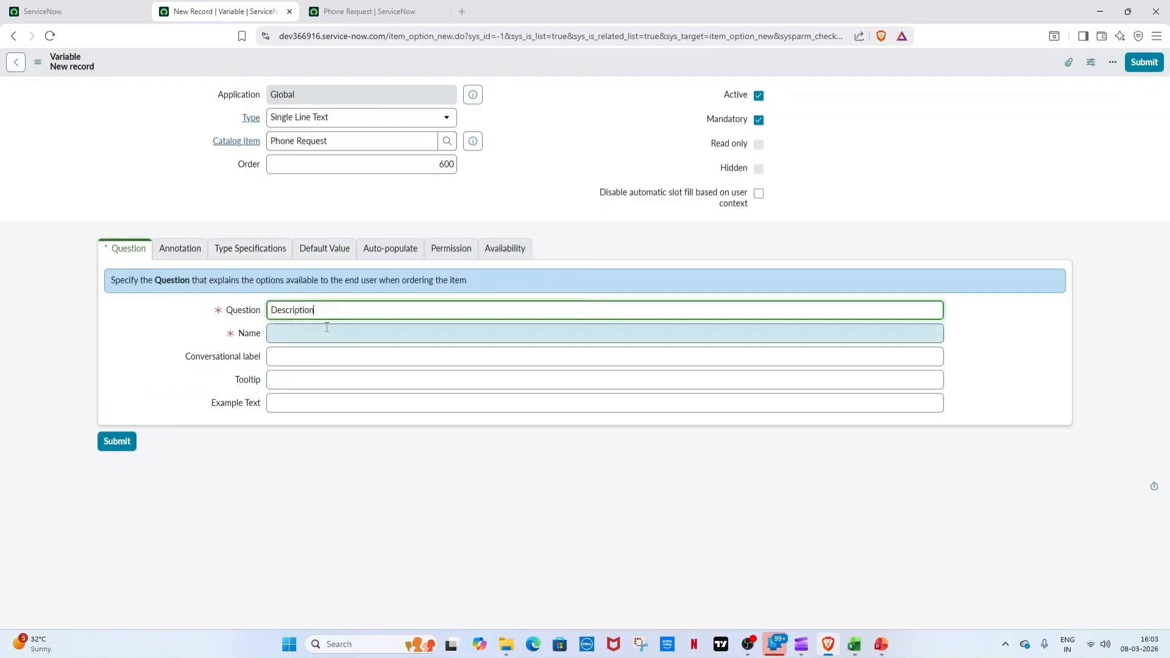
key("Tab")
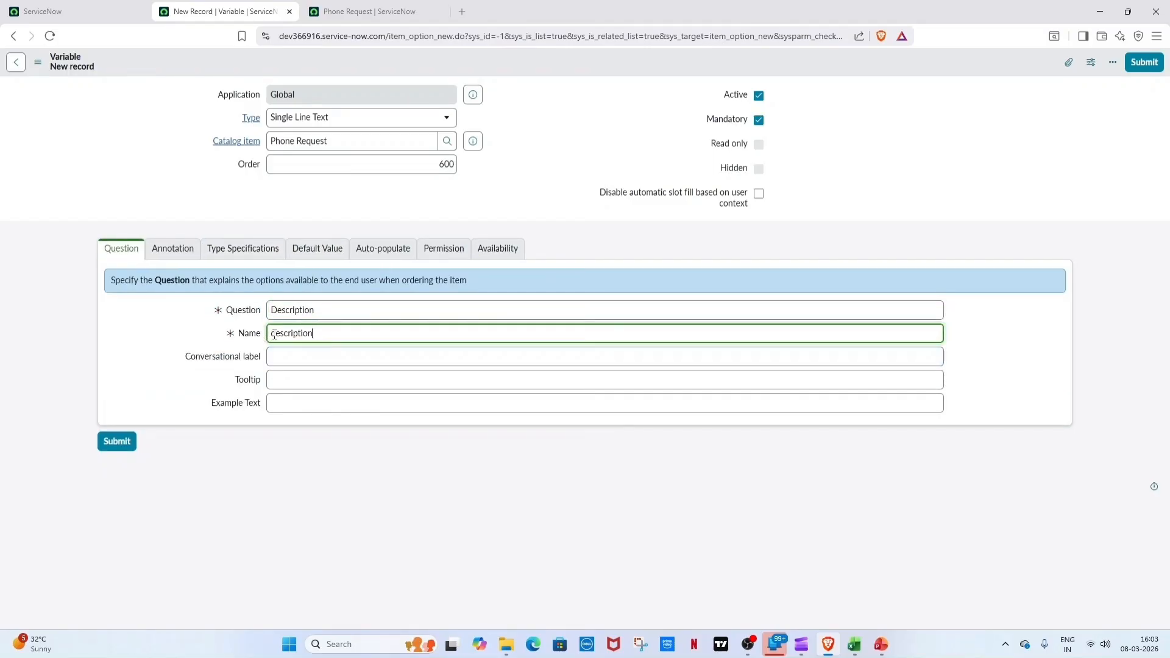
type("u_")
right_click(606, 77)
left_click(634, 83)
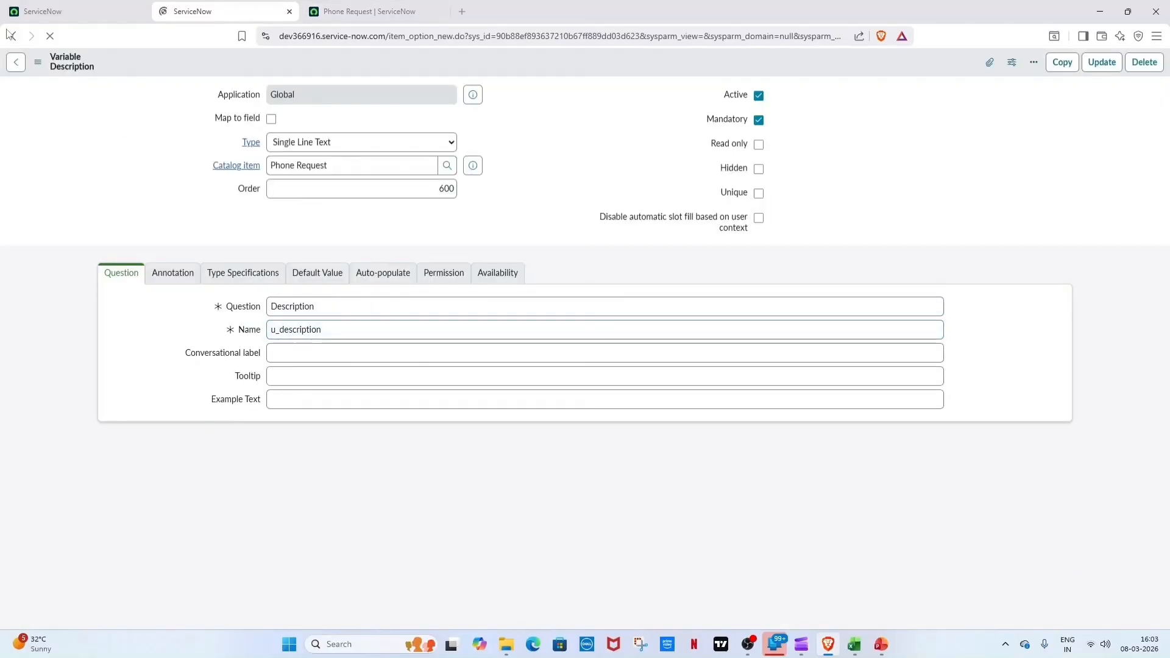
Return from the Description variable to the catalog item and review the variables table in the Use Case 1 Excel sheet
right_click(14, 36)
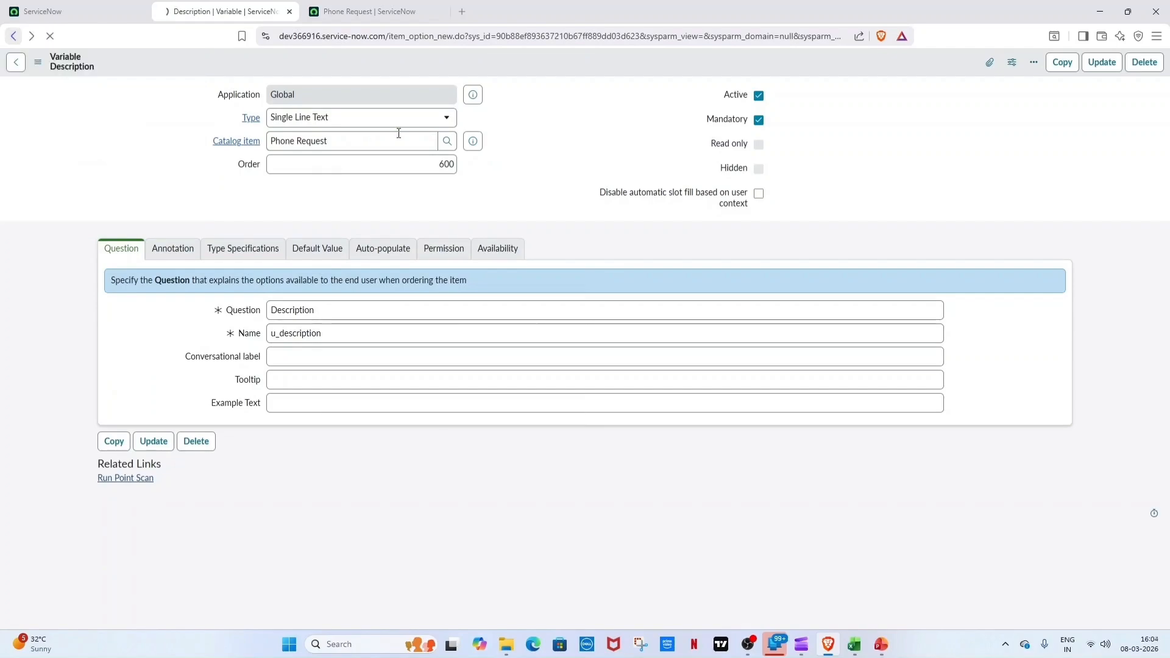
key("alt+Tab")
scroll(357, 483, "down", 1)
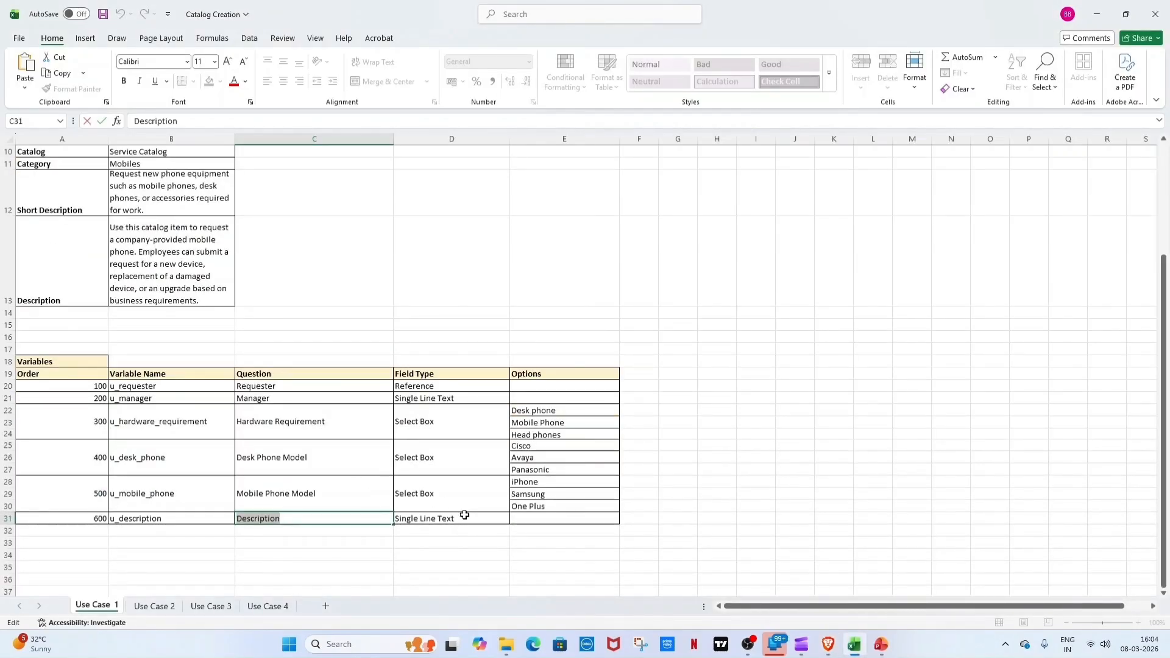
left_click(505, 530)
scroll(63, 293, "up", 1)
scroll(67, 293, "down", 1)
Switch back to the browser and reload the Phone Request preview to check all variables on the form, including Description
key("alt+Tab")
left_click(370, 11)
left_click(50, 36)
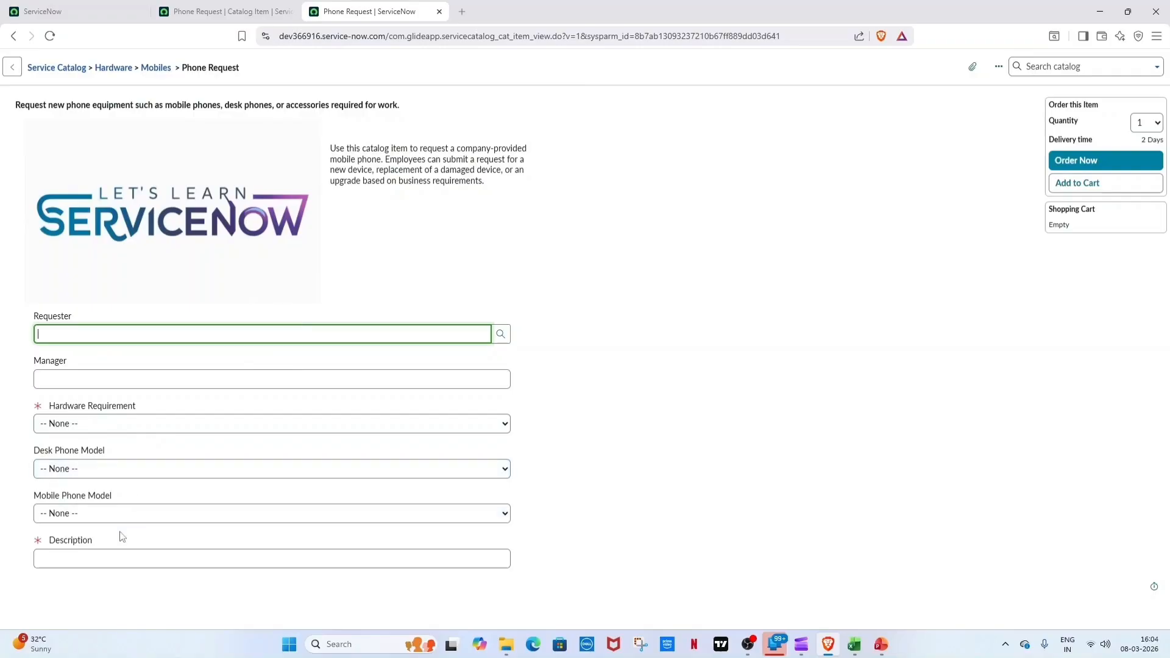
left_click(170, 288)
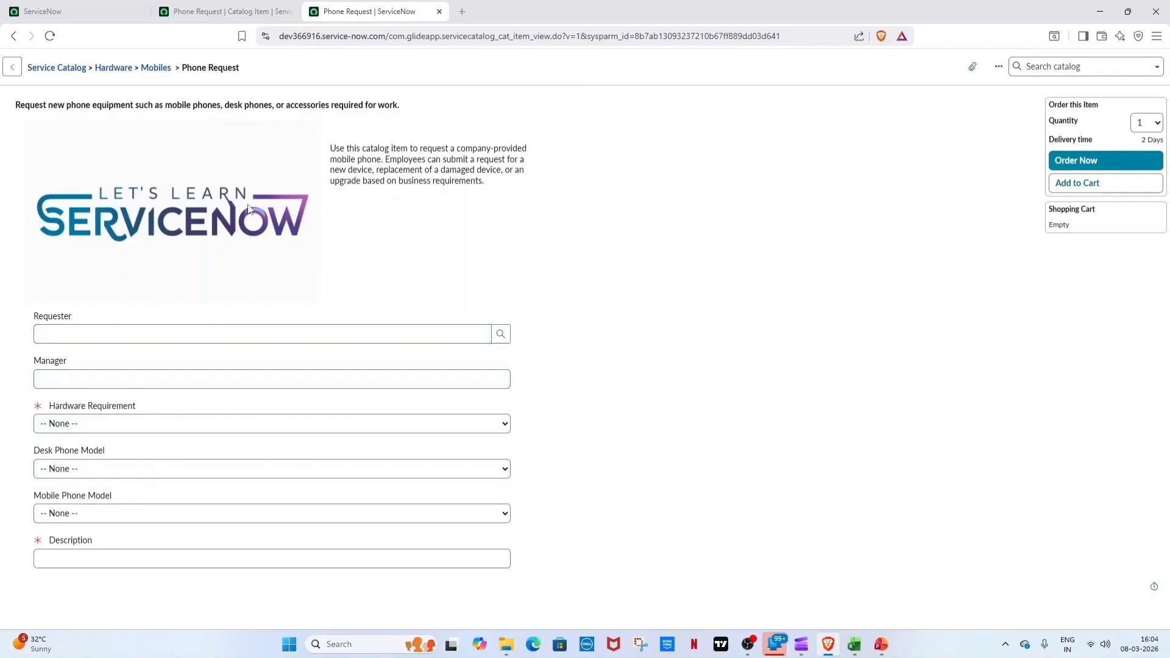
Find Service Portal in the main ServiceNow navigator and open the portal home page
left_click(237, 4)
left_click(78, 11)
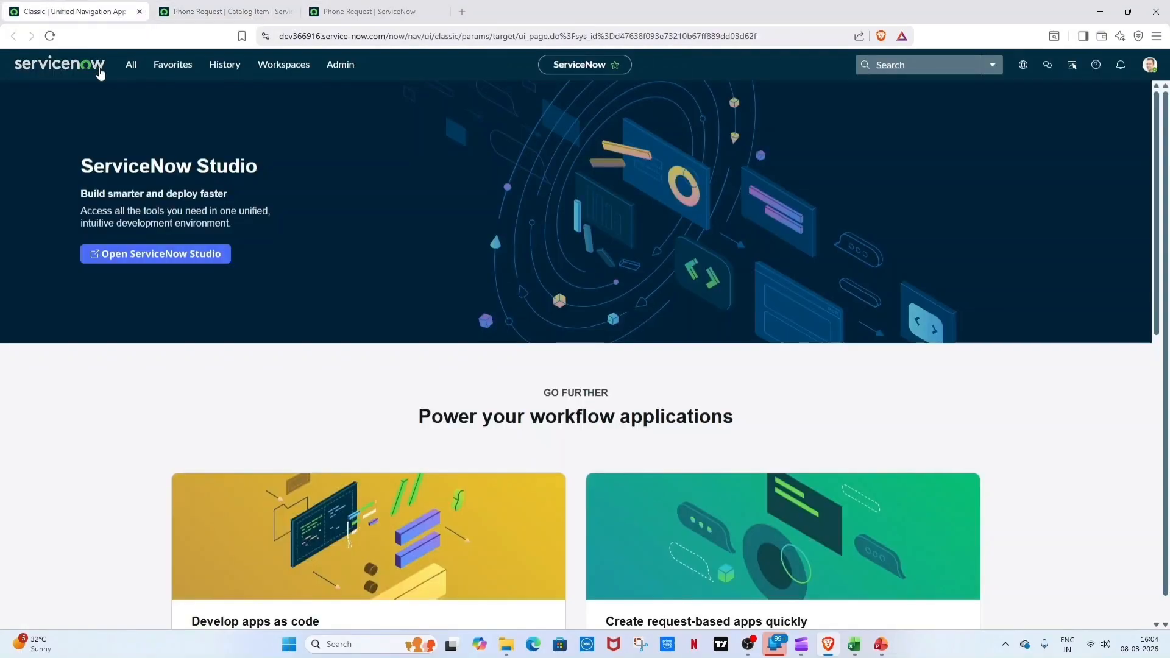
left_click(131, 65)
type("Service por")
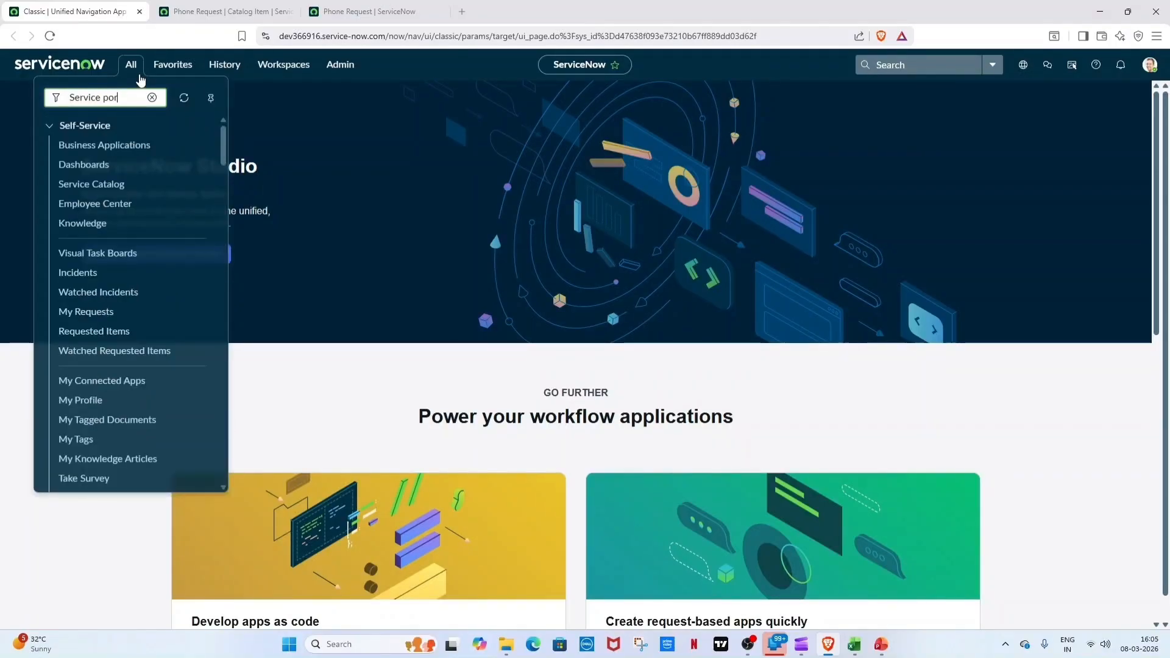
type("ta")
left_click(121, 229)
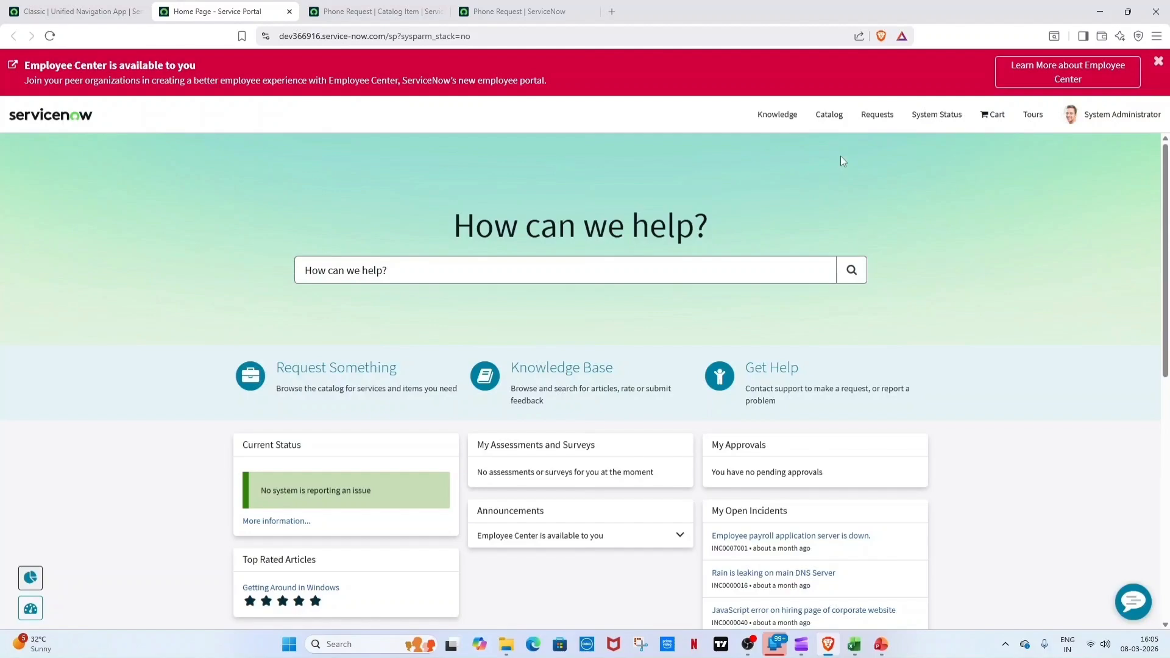
Browse the portal's catalog by categories to Hardware and Mobiles, and open the Phone Request item
left_click(829, 116)
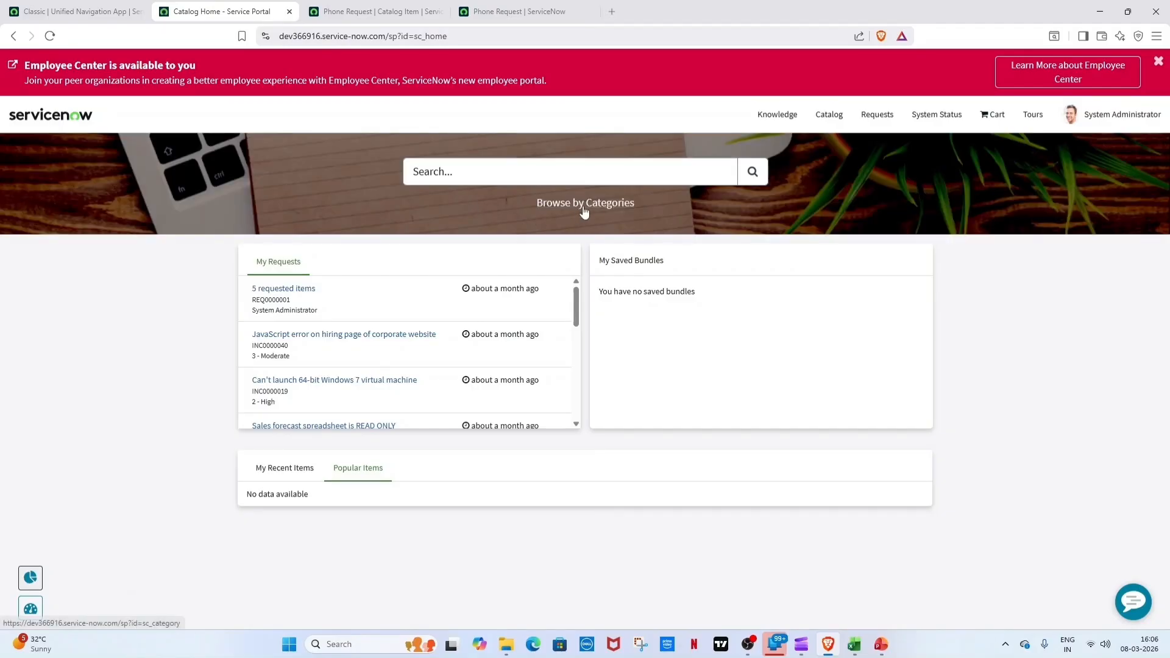
left_click(561, 206)
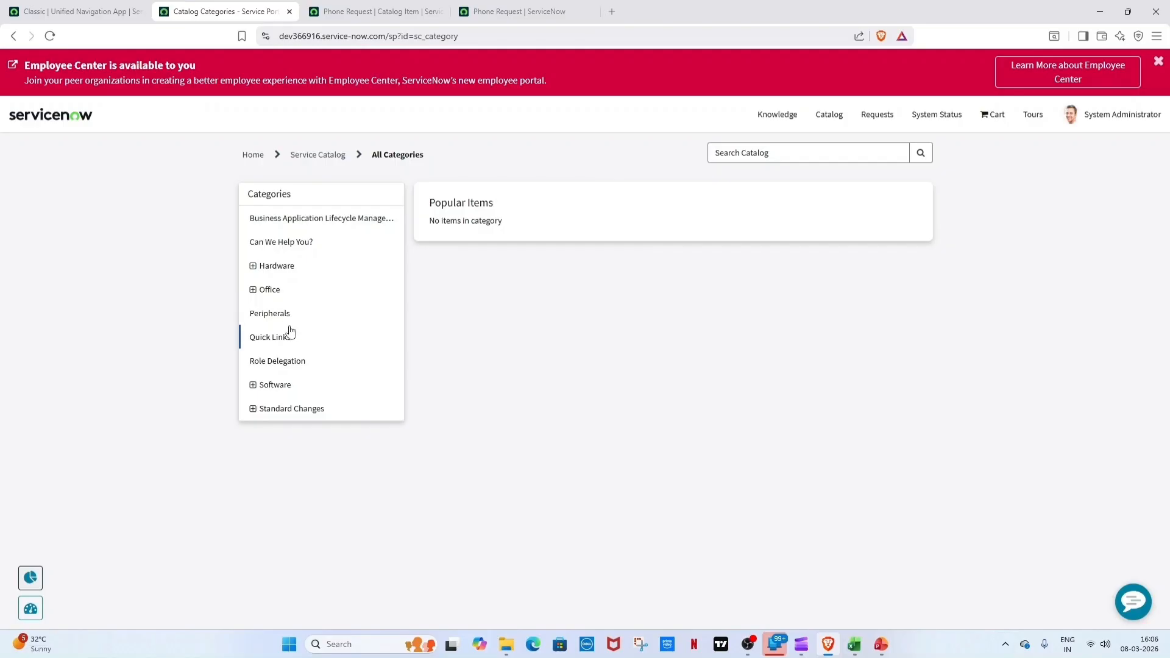
left_click(271, 266)
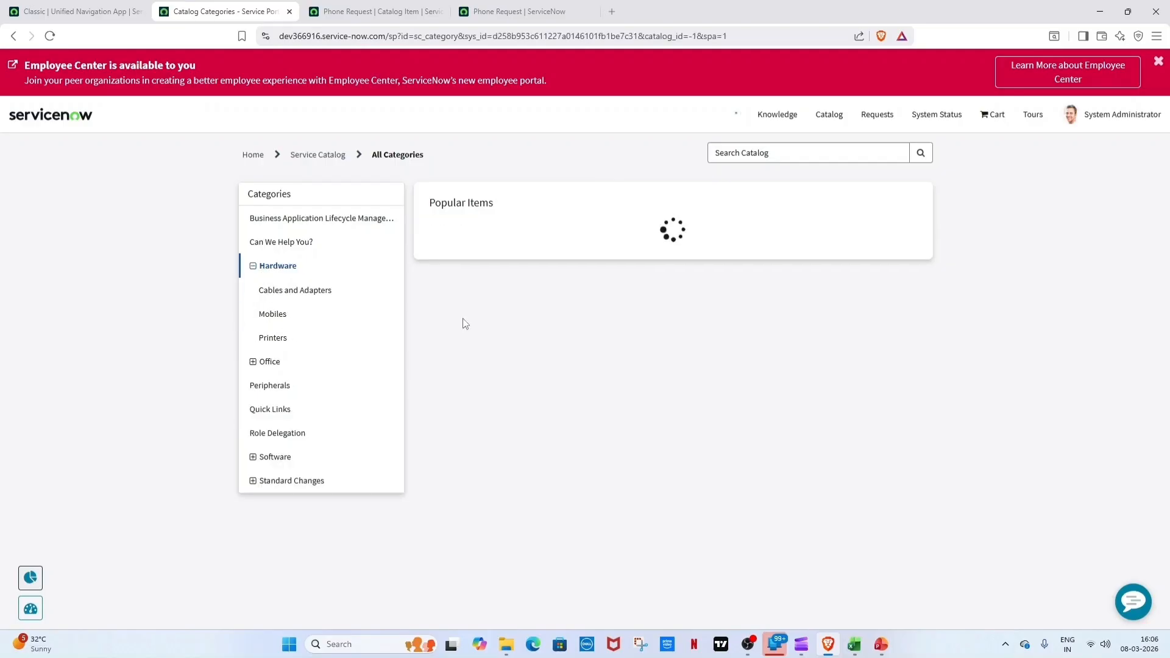
left_click(274, 317)
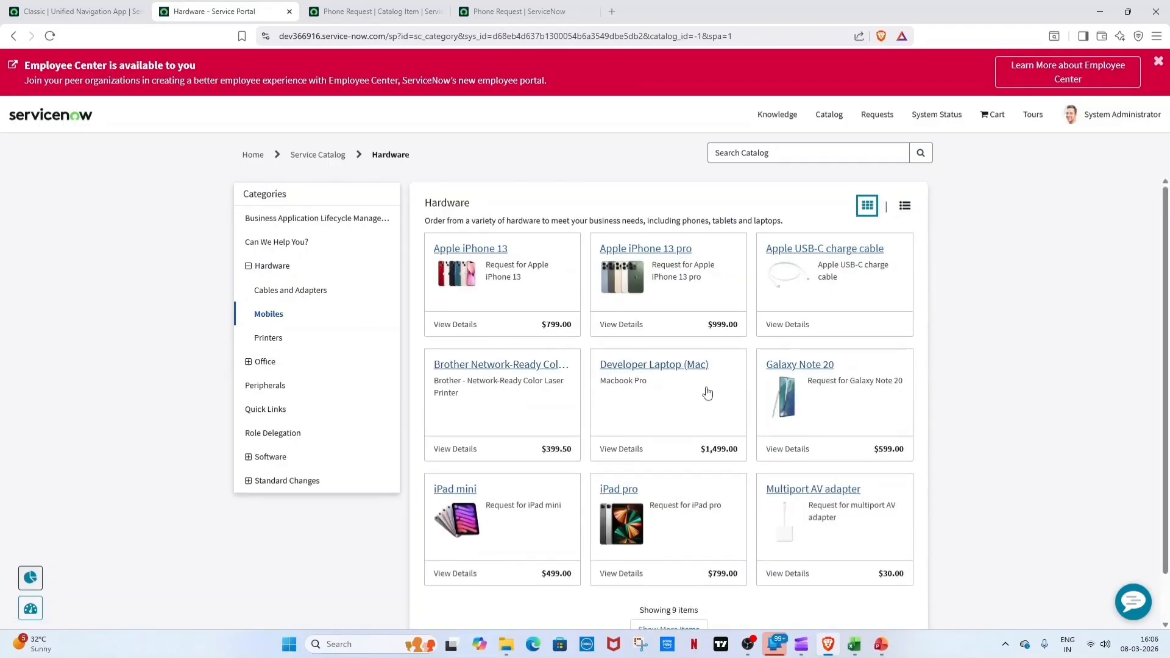
scroll(725, 402, "down", 2)
scroll(721, 449, "down", 2)
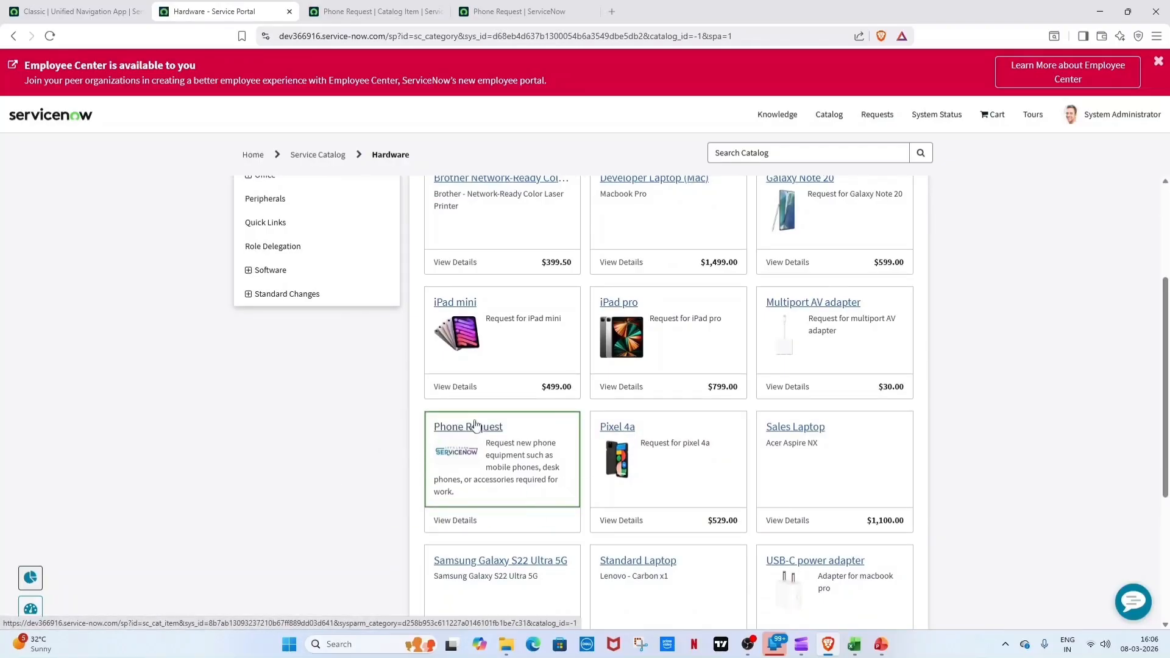
left_click(476, 434)
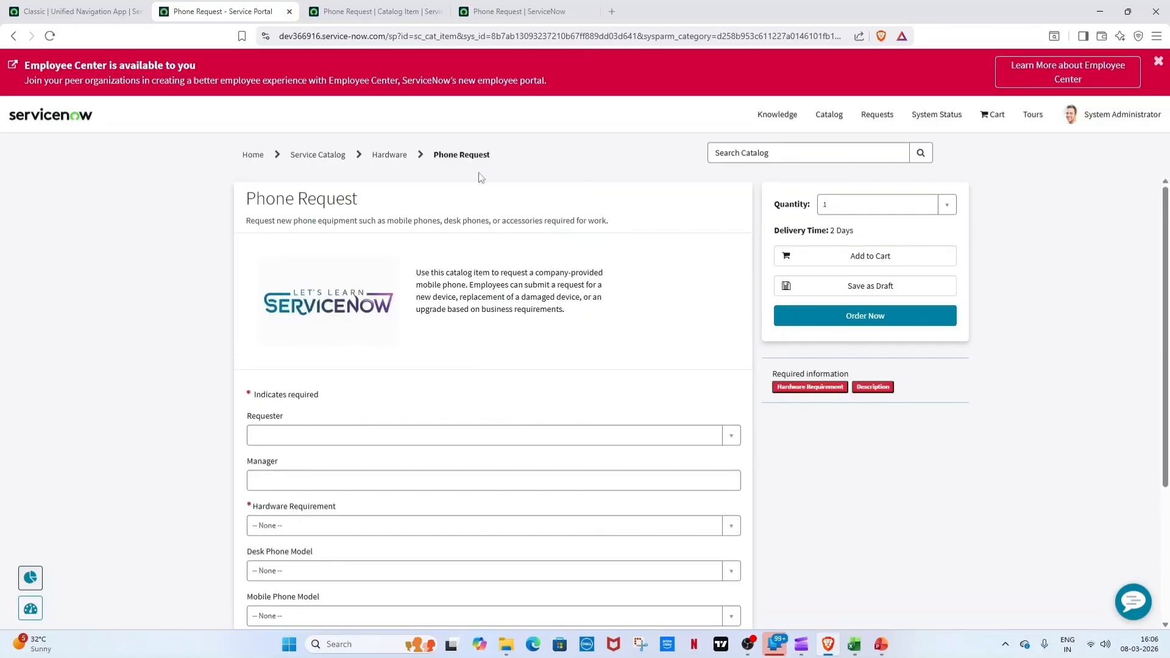
Select an existing user as the Requester and enter Test as the Manager on the Phone Request form
scroll(477, 224, "down", 3)
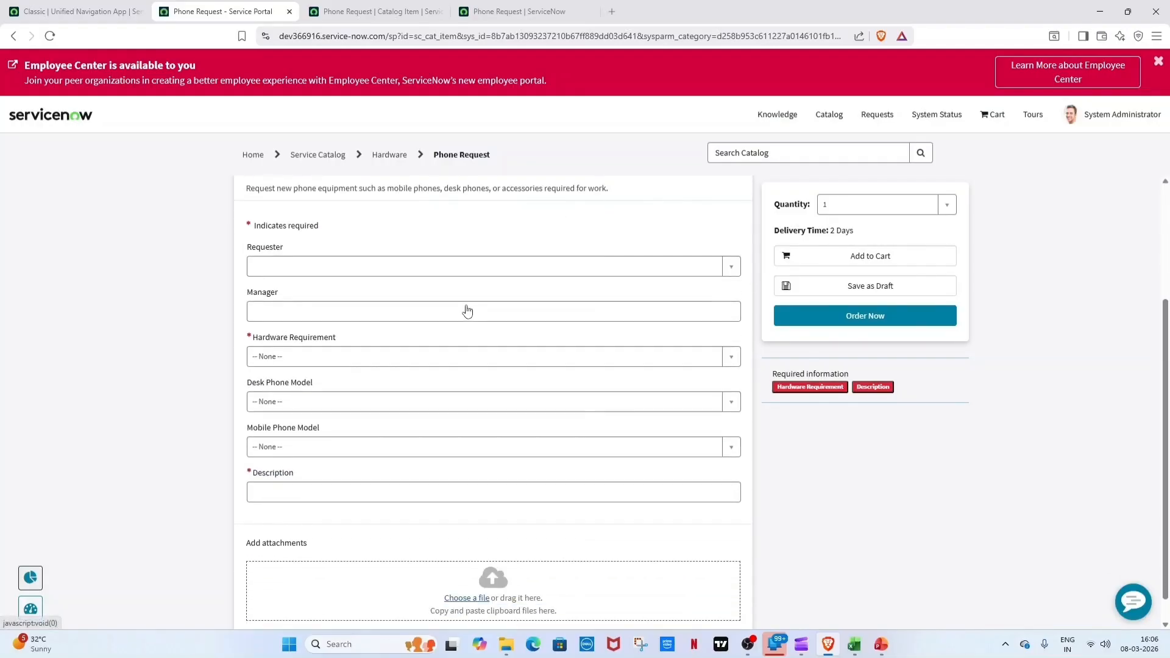
left_click(420, 254)
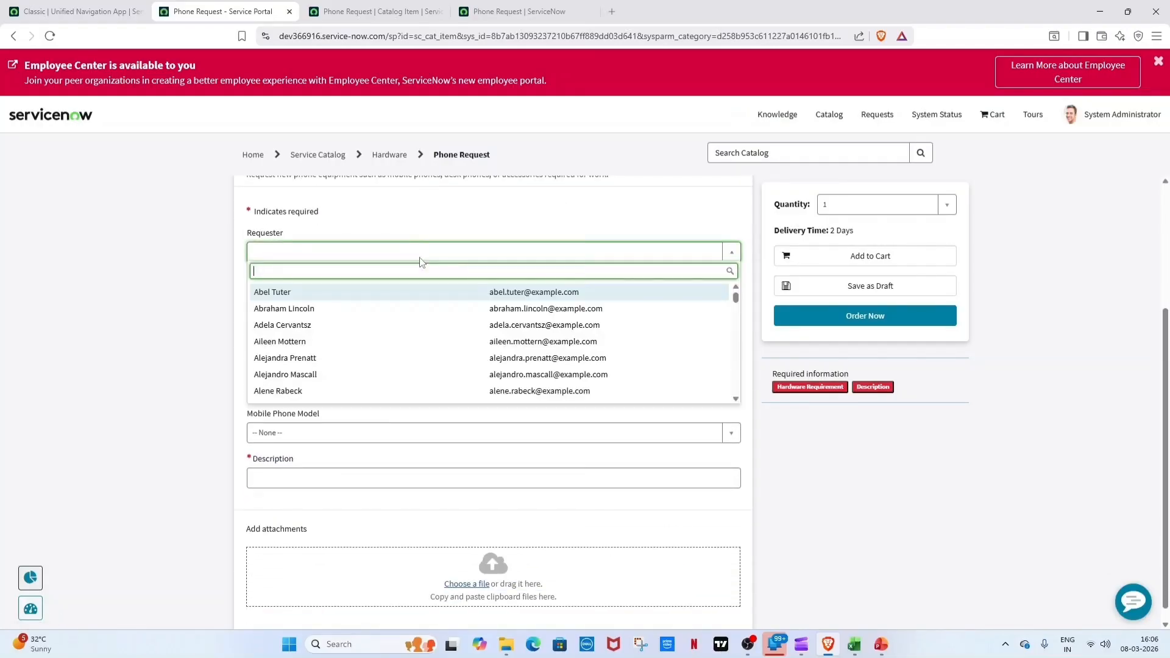
scroll(404, 298, "down", 4)
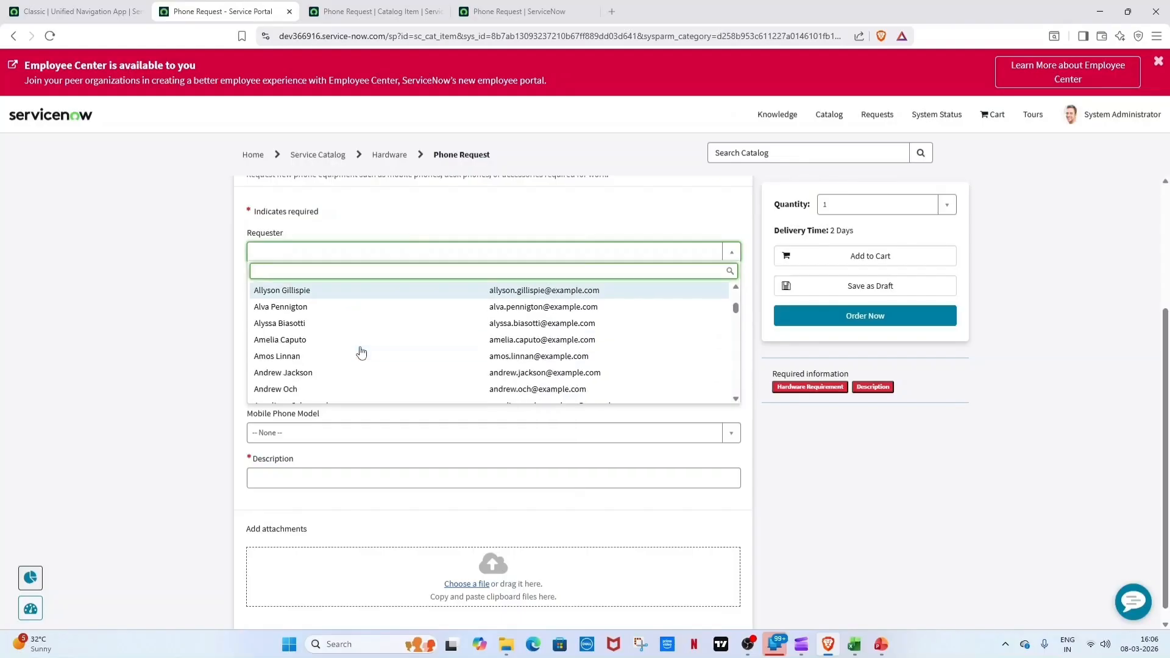
left_click(348, 345)
left_click(298, 305)
type("Test")
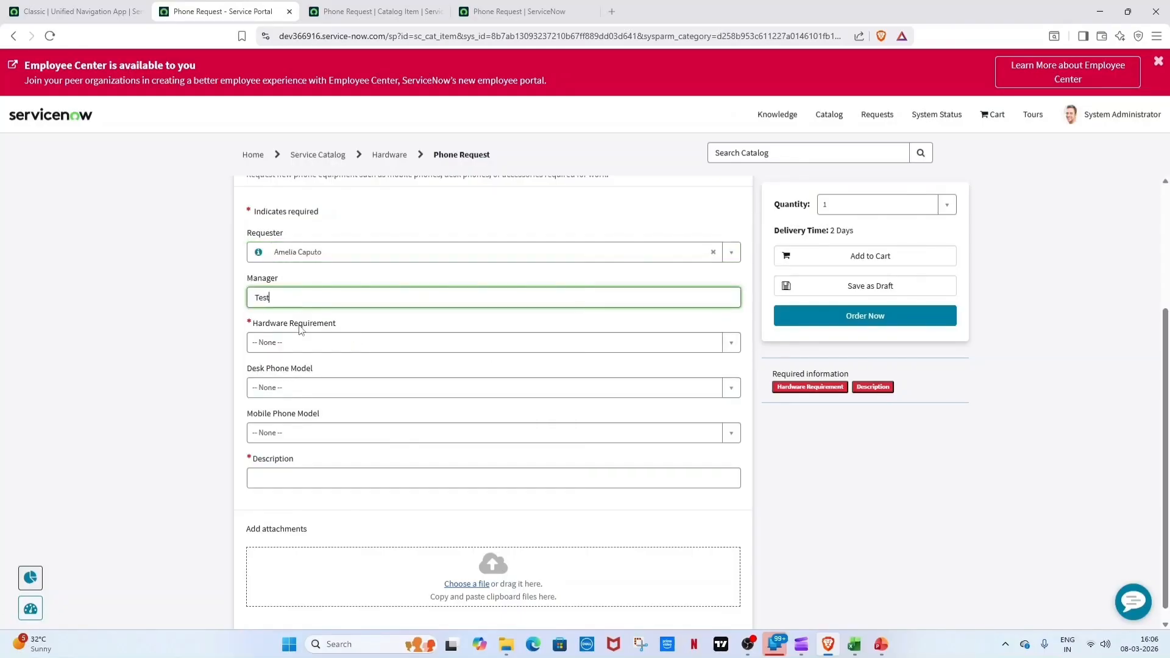
Choose Desk phone as Hardware Requirement, Avaya as Desk Phone Model and iPhone as Mobile Phone Model, and enter test as Description
left_click(300, 342)
left_click(288, 401)
left_click(288, 391)
left_click(281, 466)
left_click(273, 435)
left_click(263, 488)
left_click(277, 478)
type("tes")
Order the Phone Request item, check out the order with the default requested-for user, and examine the request number in the summary
left_click(840, 318)
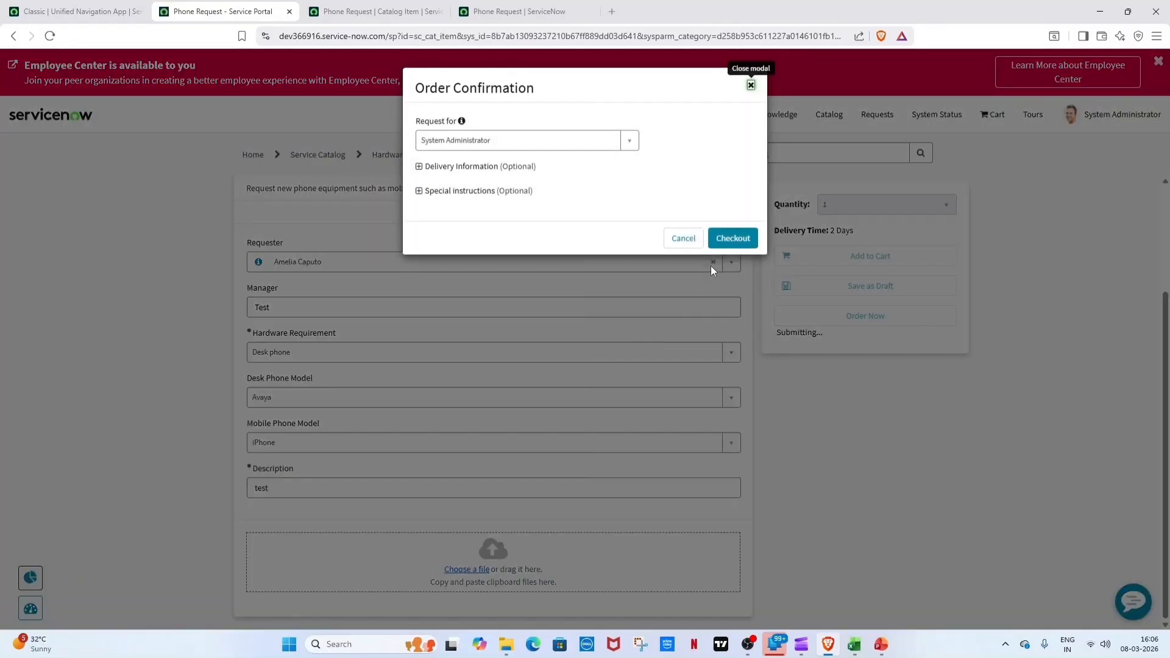
left_click(732, 239)
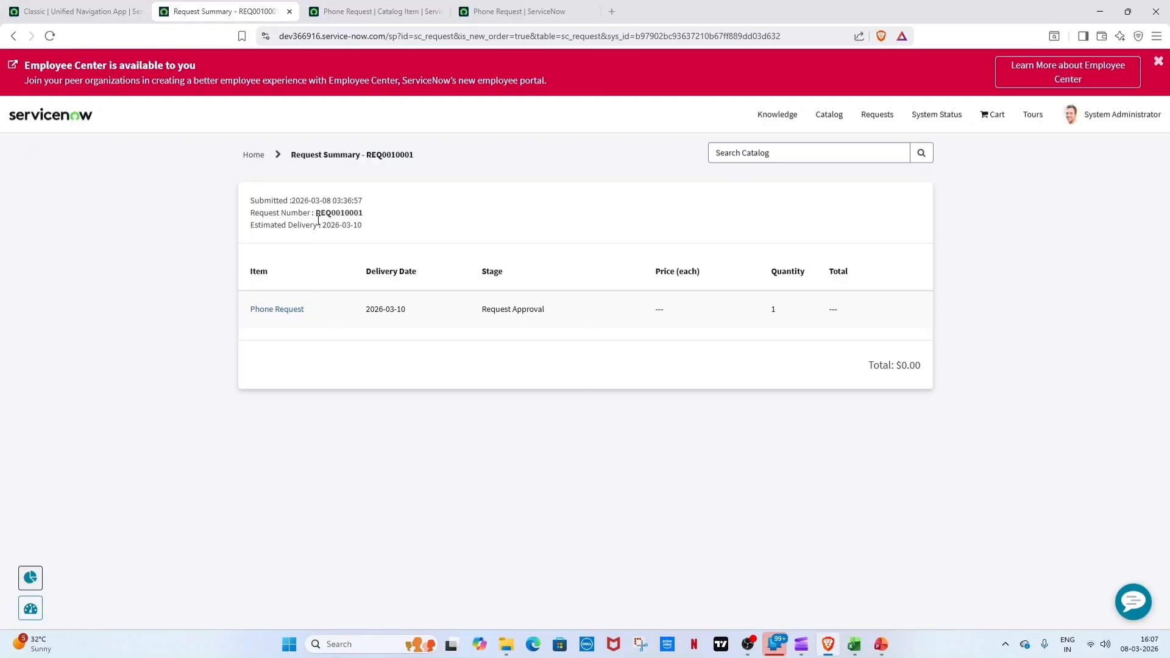
double_click(323, 217)
left_click(498, 220)
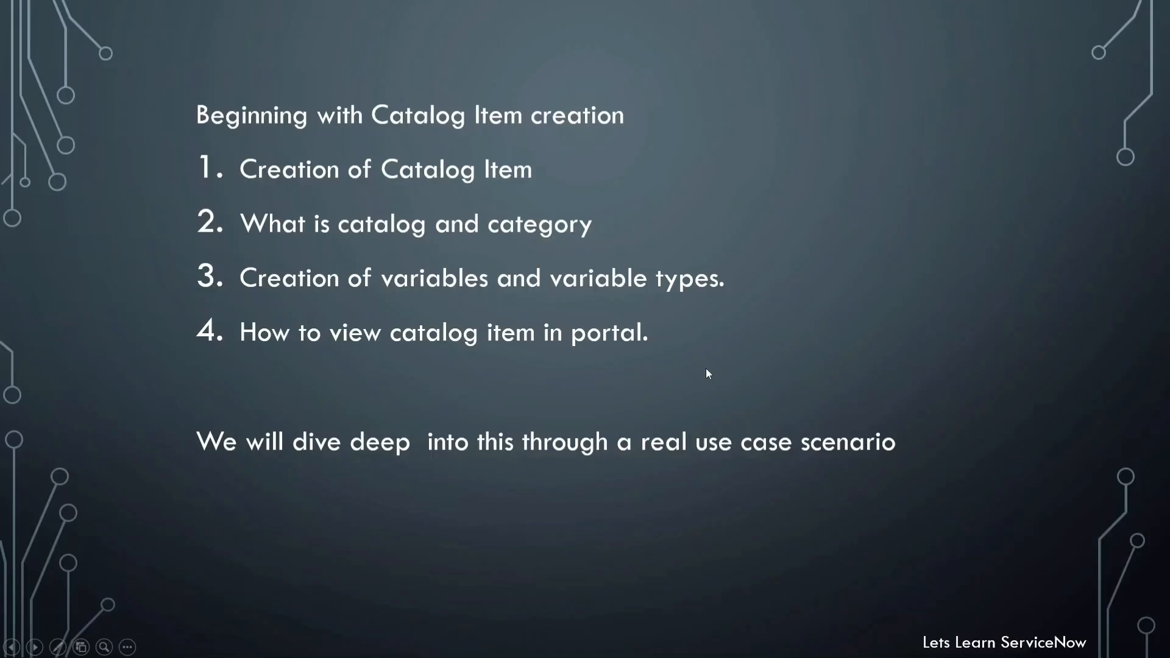